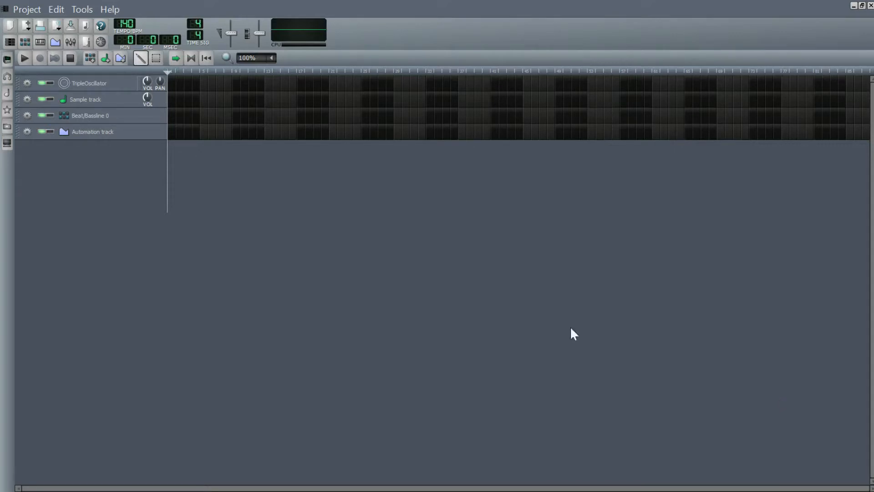
Find kick01.ogg in the drums folder of My samples and add it to the song as a new track
click(7, 96)
click(48, 167)
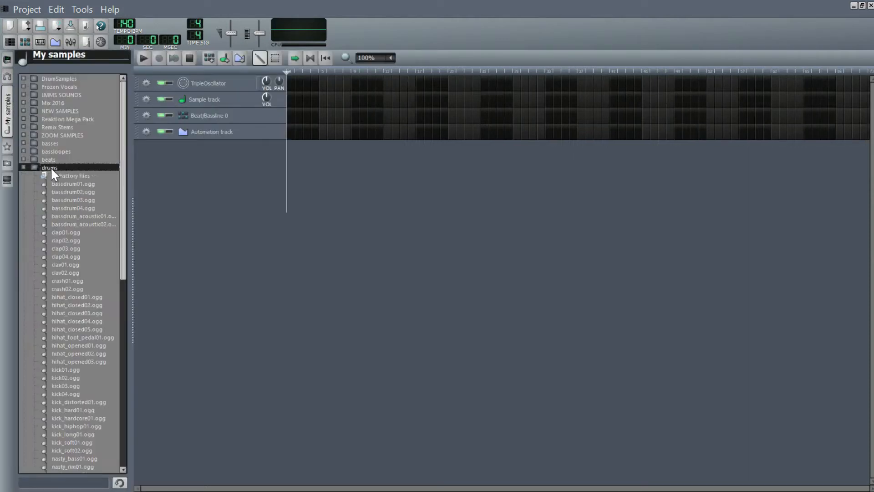
scroll(48, 245, down, 5)
scroll(50, 242, down, 7)
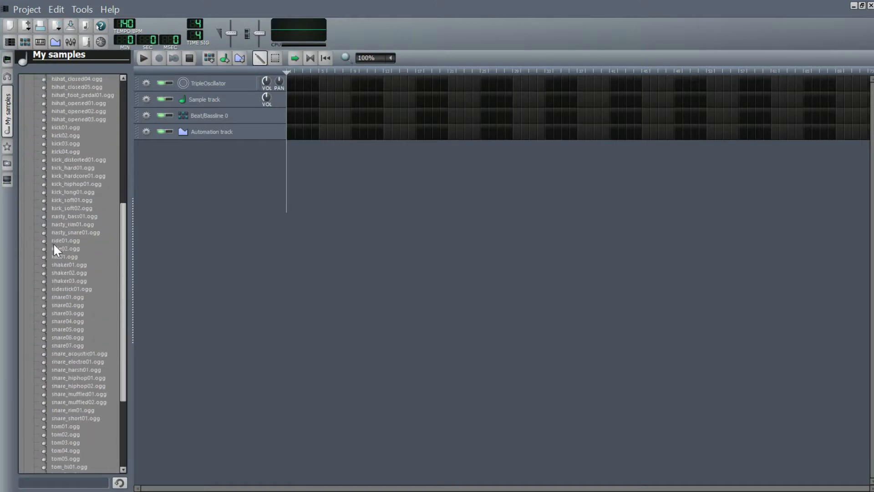
scroll(85, 284, up, 3)
scroll(87, 287, down, 2)
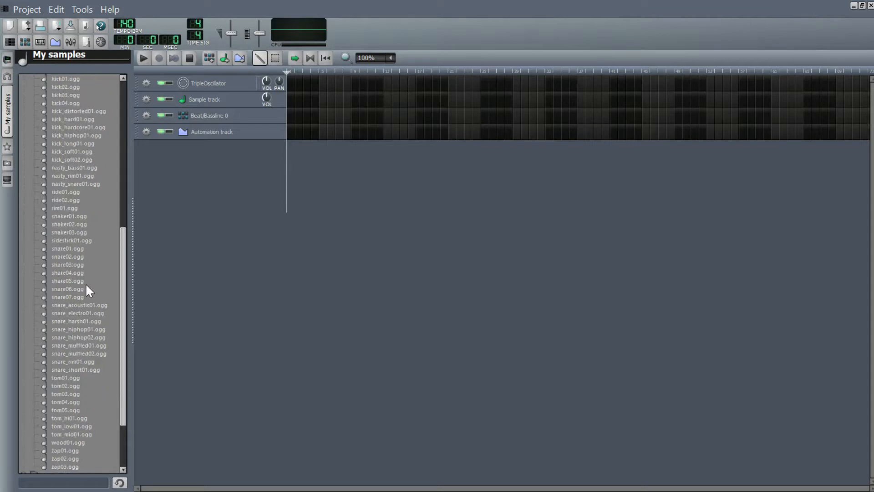
scroll(87, 286, up, 5)
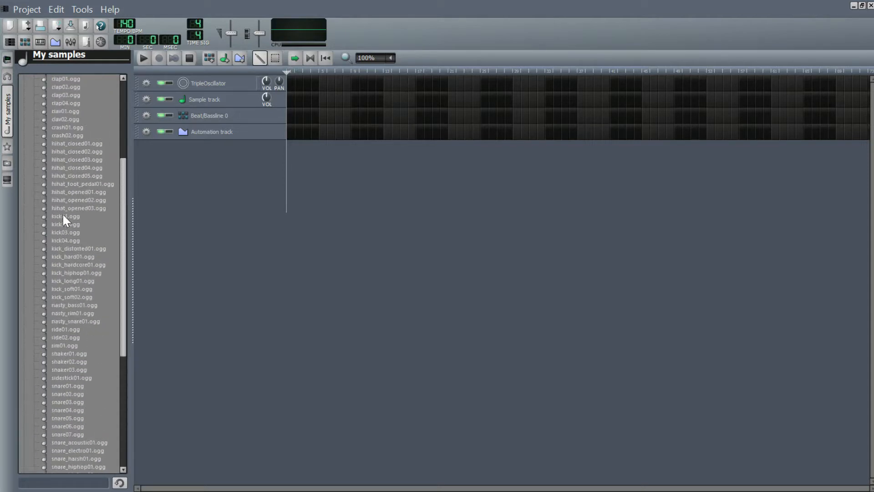
drag(64, 217, 212, 186)
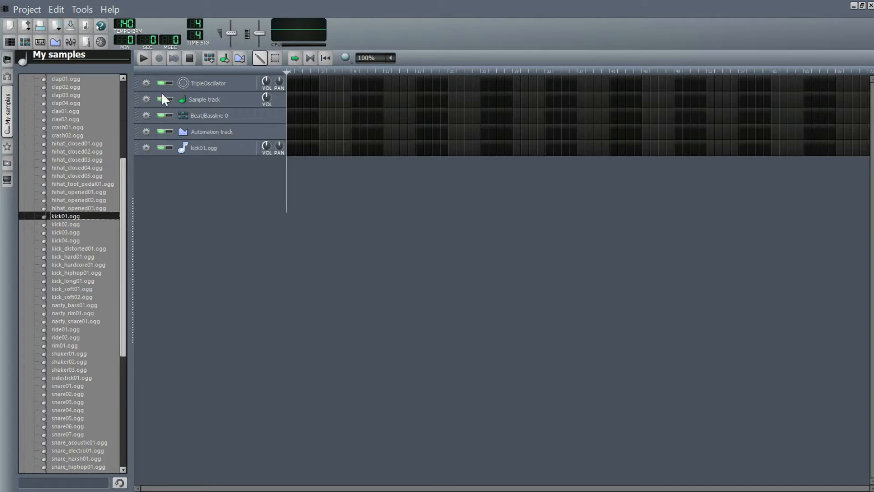
Look at the Beat+Bassline Editor and close it again
click(30, 38)
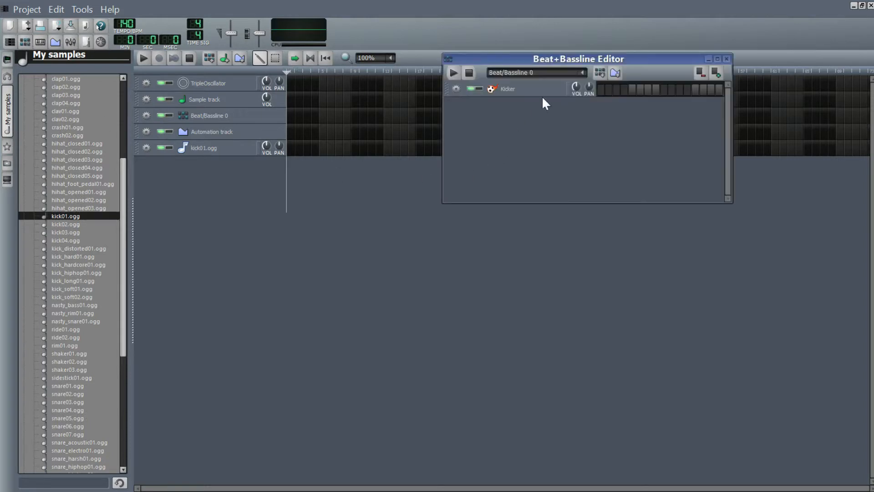
click(727, 59)
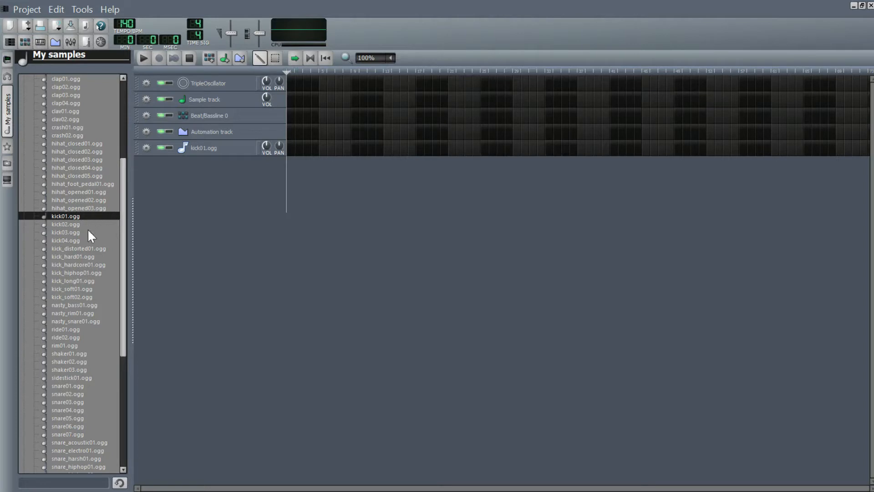
Audition closed hi-hats from the drum samples and add hihat_closed01.ogg to the song as a new track
scroll(87, 229, up, 6)
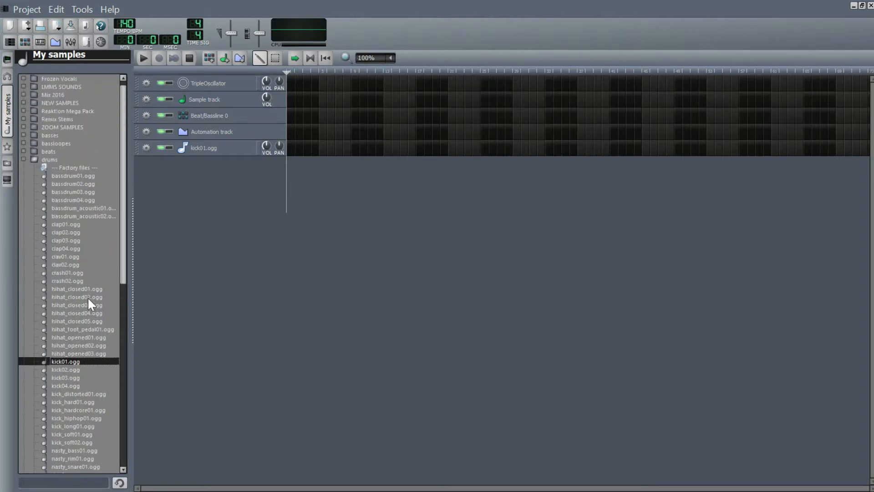
click(72, 295)
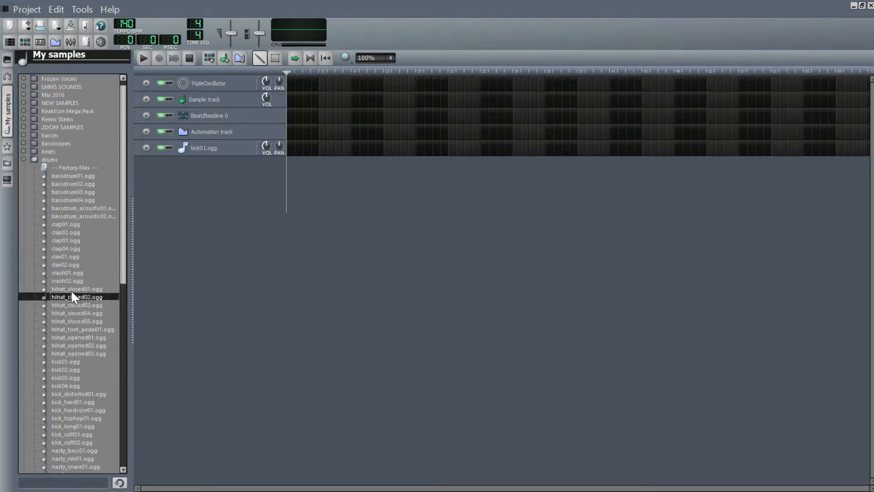
click(69, 290)
drag(72, 289, 210, 238)
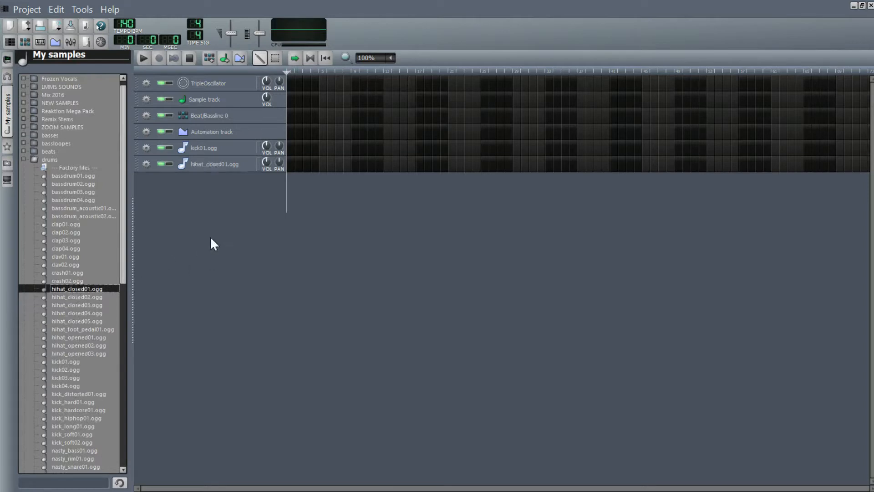
Find snare03.ogg among the drum samples and add it to the song as a new track
scroll(93, 297, down, 9)
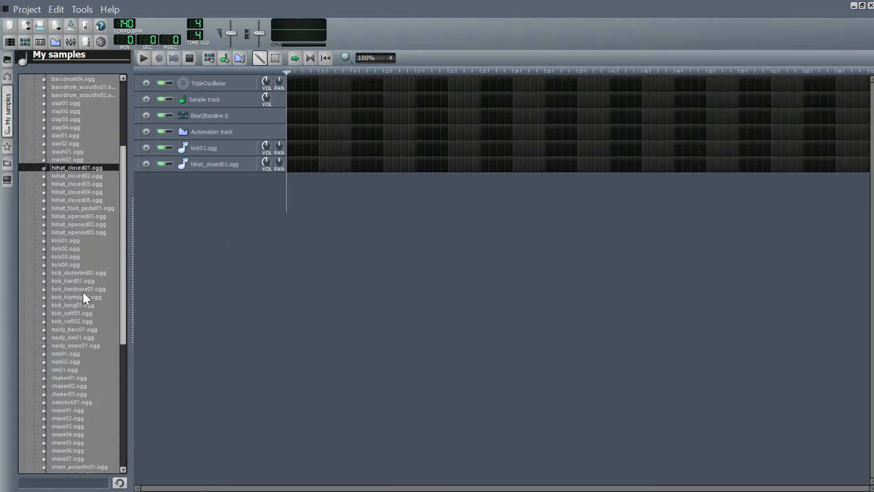
scroll(83, 297, down, 1)
click(75, 306)
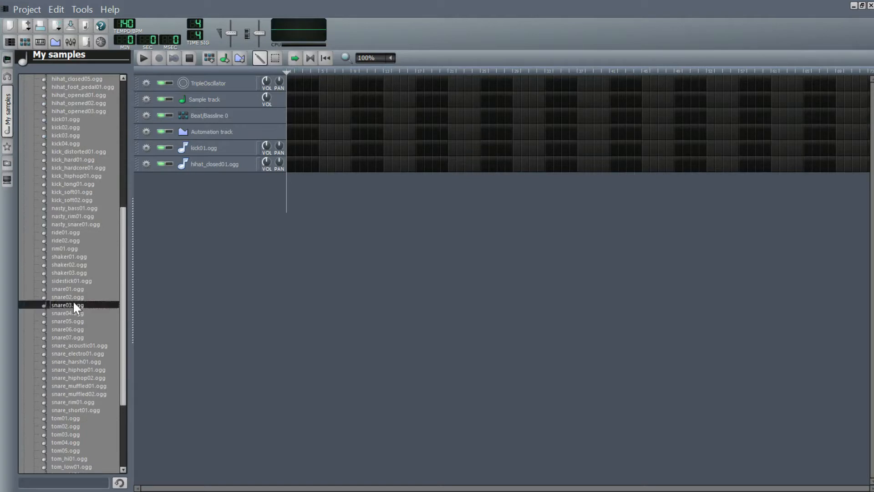
drag(70, 300, 222, 256)
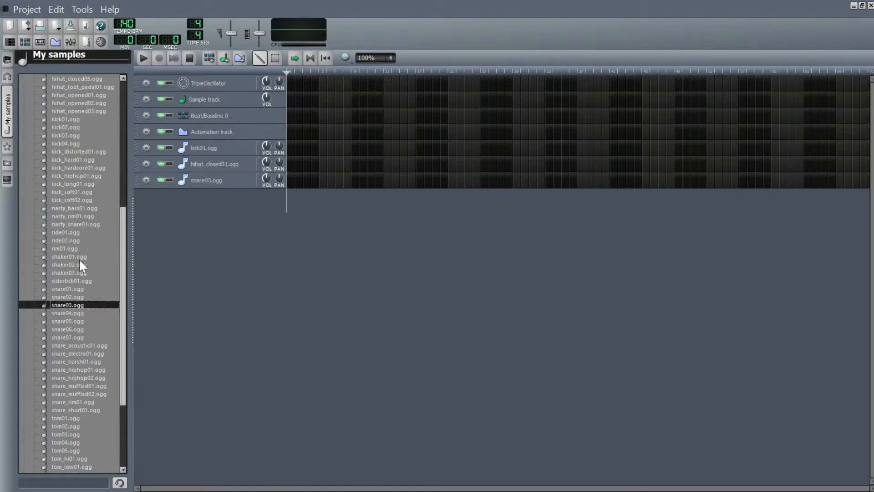
scroll(81, 227, up, 5)
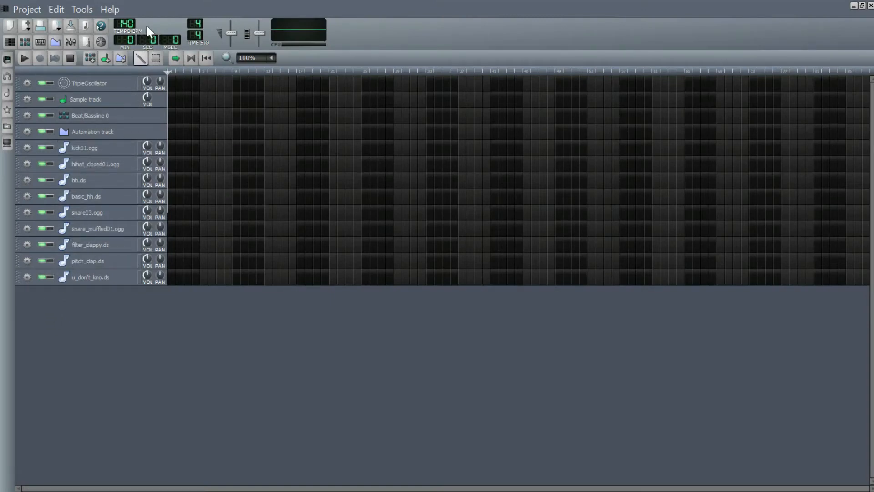
Remove the default TripleOscillator, Sample track, Beat/Bassline 0 and Automation track from the song
click(32, 83)
click(48, 116)
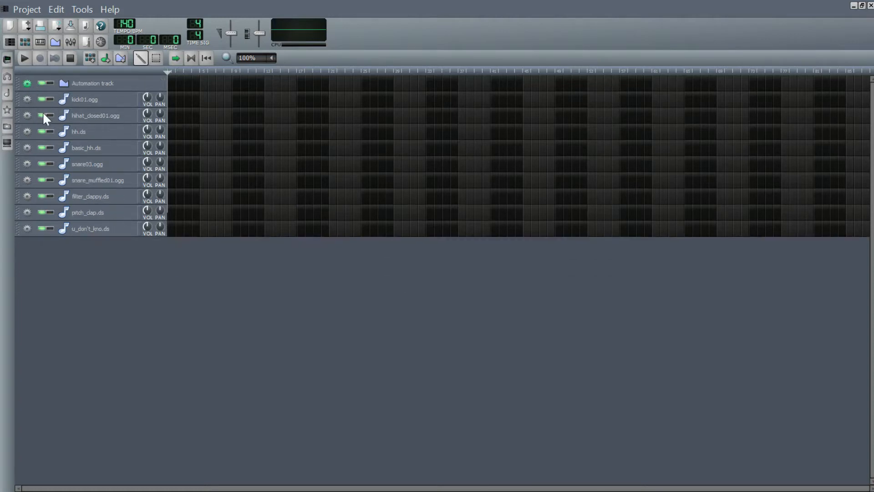
Create a pattern at the start of the kick01.ogg track and place its first note on A4 in the maximised piano roll
double_click(172, 86)
click(113, 304)
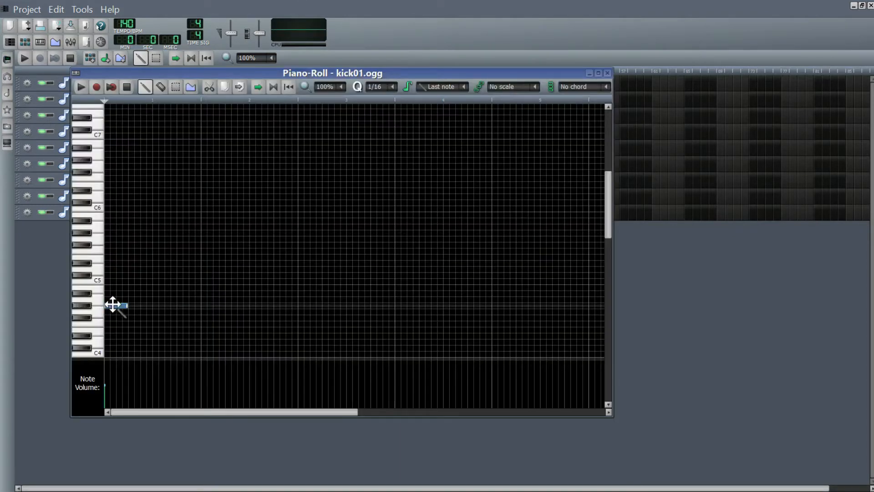
click(599, 73)
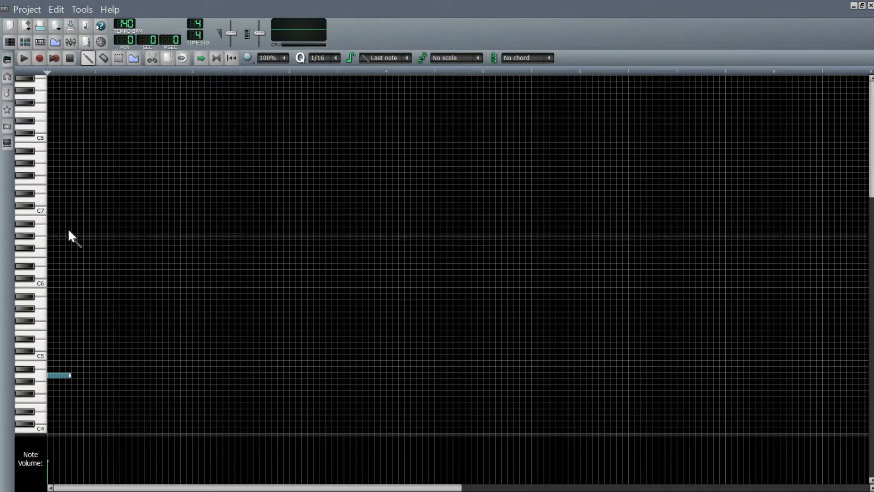
key(space)
click(69, 59)
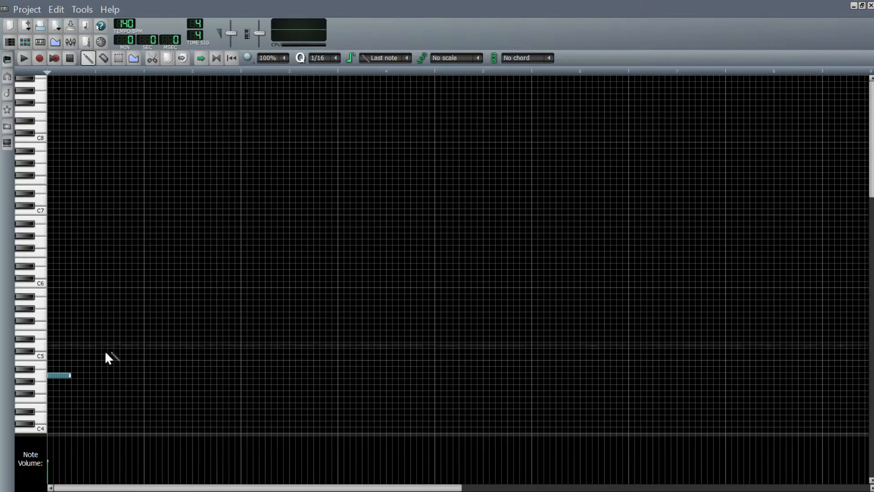
Complete the four-bar kick rhythm with seven more notes on A4, play it back and close the piano roll
click(135, 375)
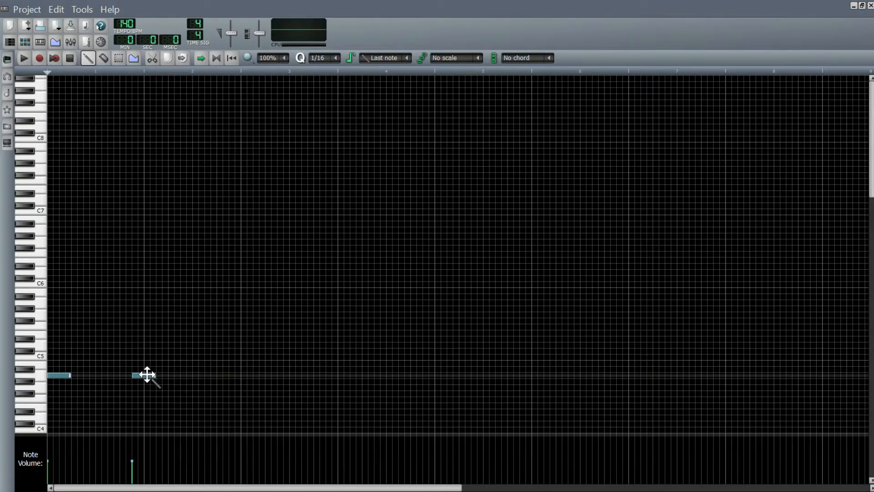
drag(147, 374, 131, 376)
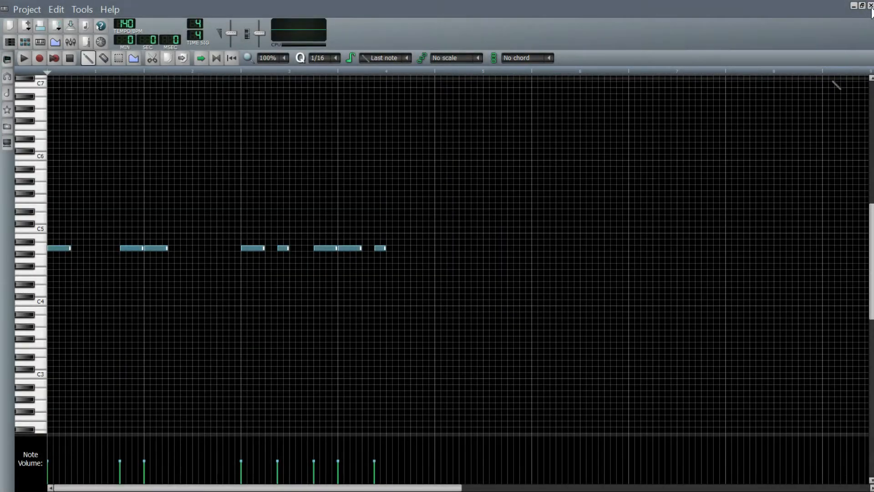
click(25, 58)
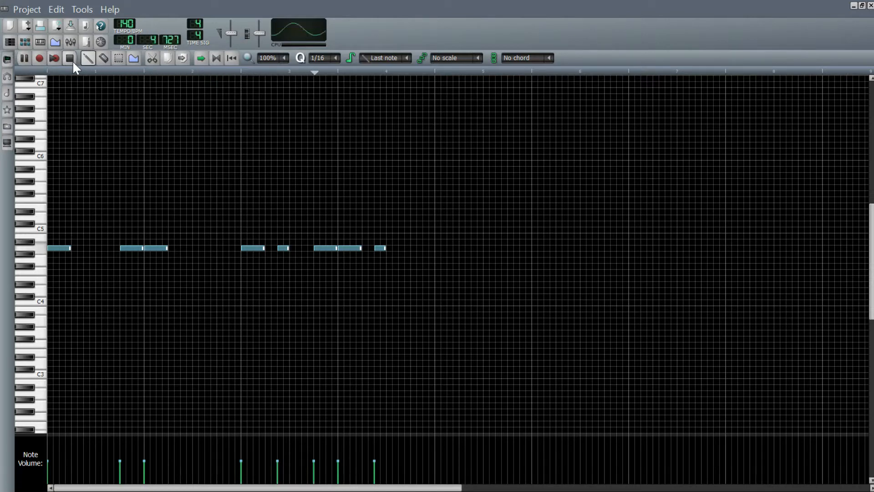
click(71, 58)
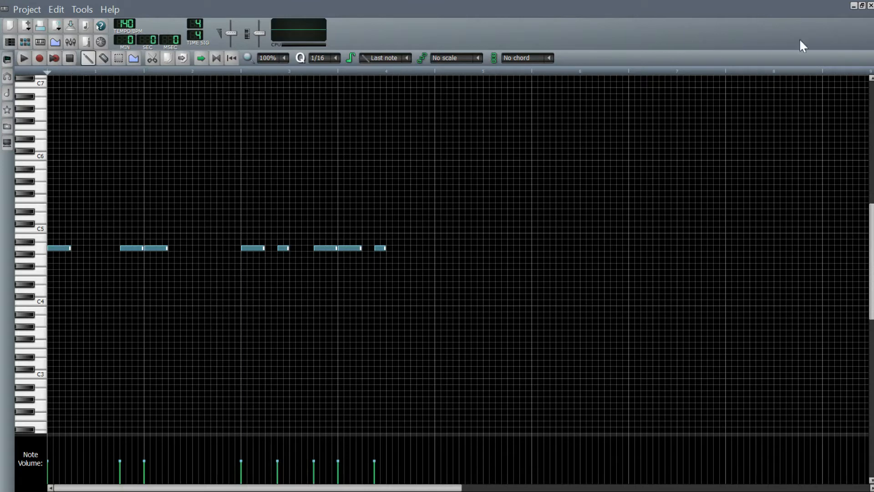
click(871, 5)
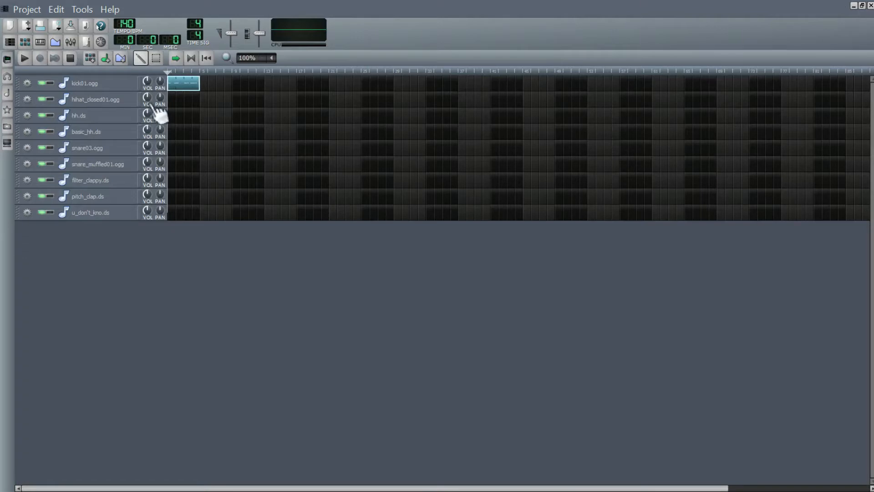
Create a pattern on the hihat_closed01.ogg track and draw two groups of five sixteenth notes on A4, starting on sixteenths 1 and 7
double_click(173, 97)
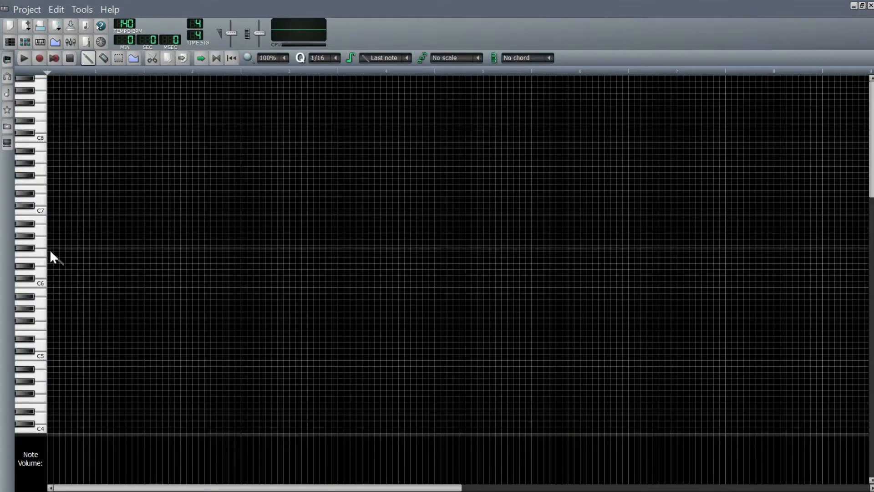
click(50, 377)
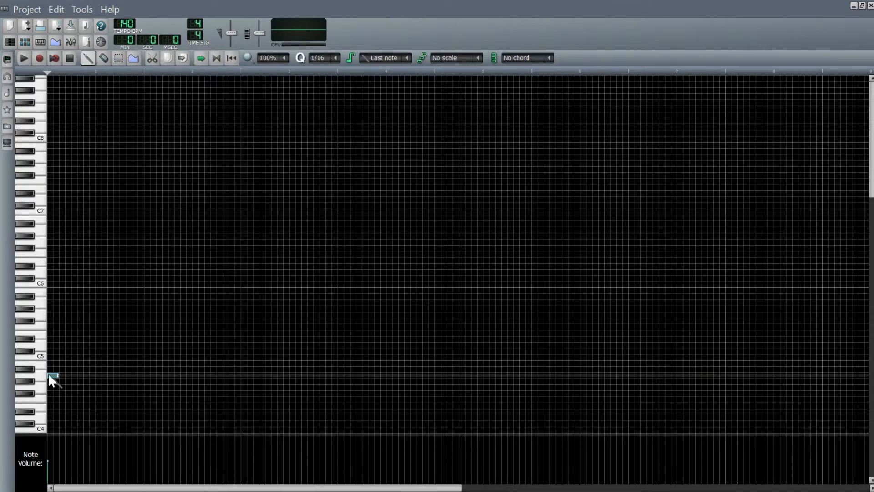
scroll(64, 337, down, 3)
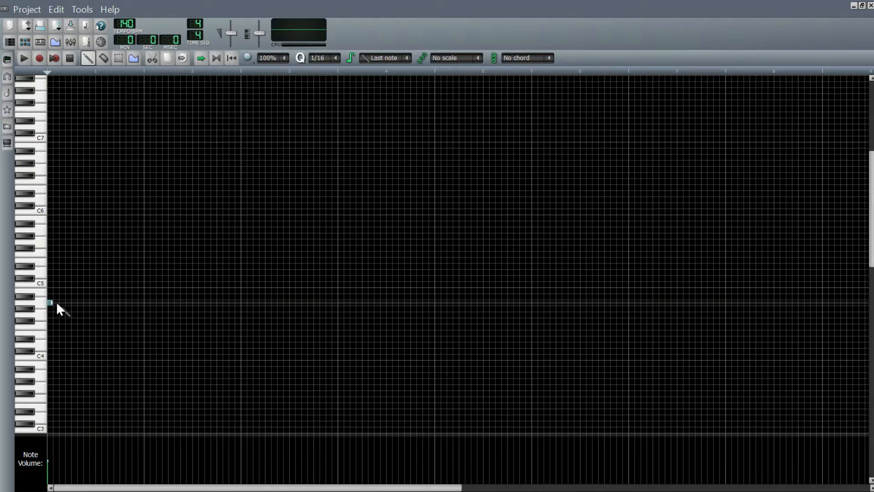
click(56, 302)
click(62, 302)
click(68, 303)
click(74, 303)
click(86, 302)
click(92, 302)
click(99, 302)
click(104, 303)
click(110, 302)
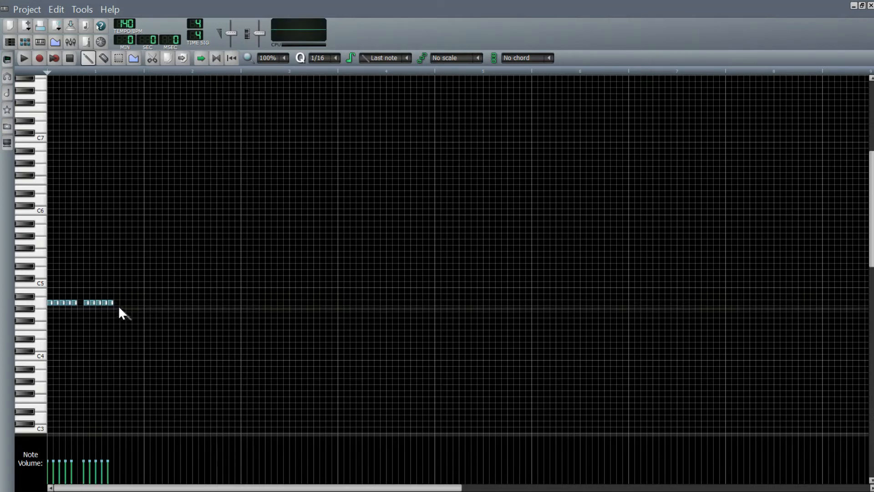
Add hi-hat notes on sixteenths 13 and 15 of bar one and two groups of five in bar two, starting on sixteenths 1 and 8
click(123, 302)
click(135, 302)
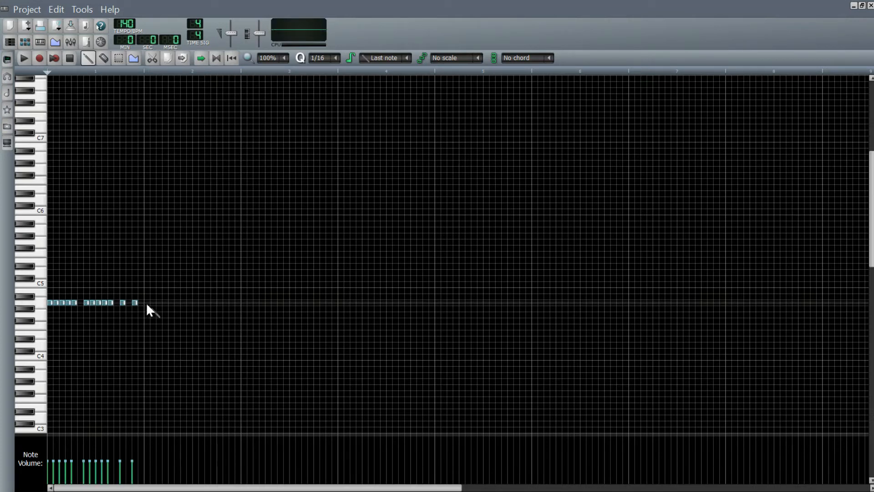
click(147, 303)
click(152, 302)
click(159, 302)
click(164, 302)
click(171, 302)
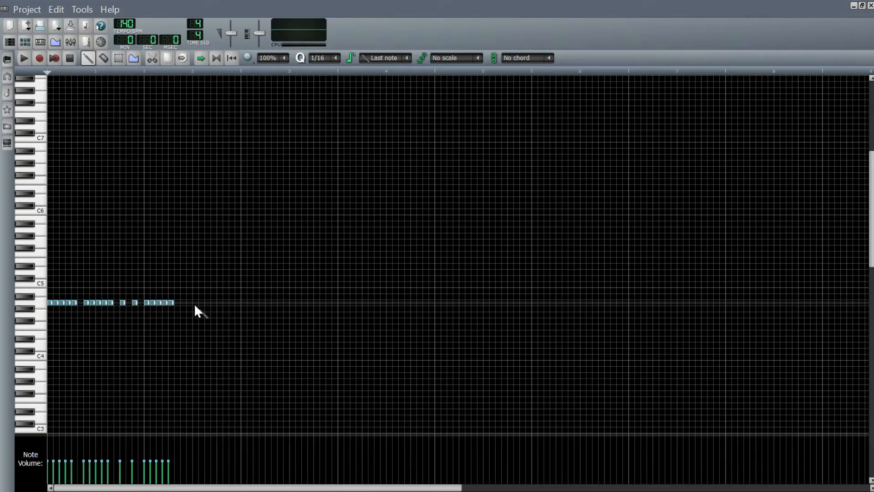
click(188, 302)
click(195, 303)
click(201, 303)
click(208, 302)
click(213, 302)
Play back the hi-hat pattern and add one more sixteenth note on A4 near the end of bar two
key(space)
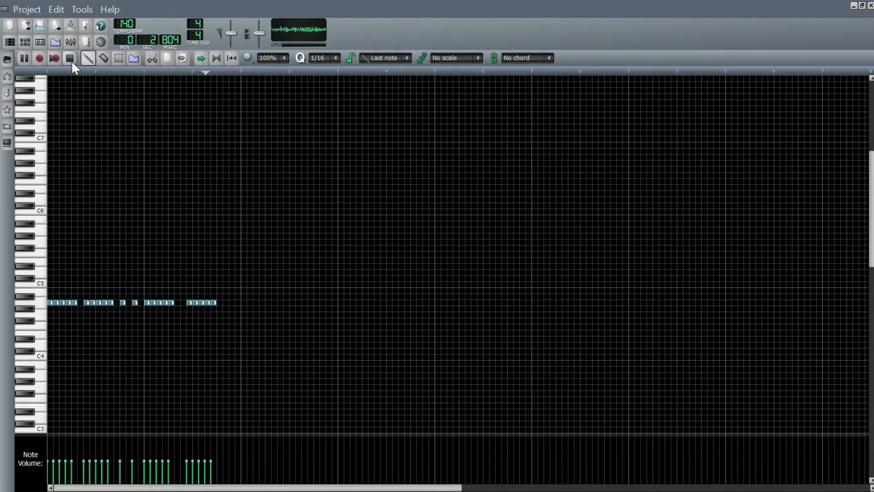
click(70, 58)
ctrl+scroll(332, 122, up, 1)
ctrl+scroll(324, 179, down, 1)
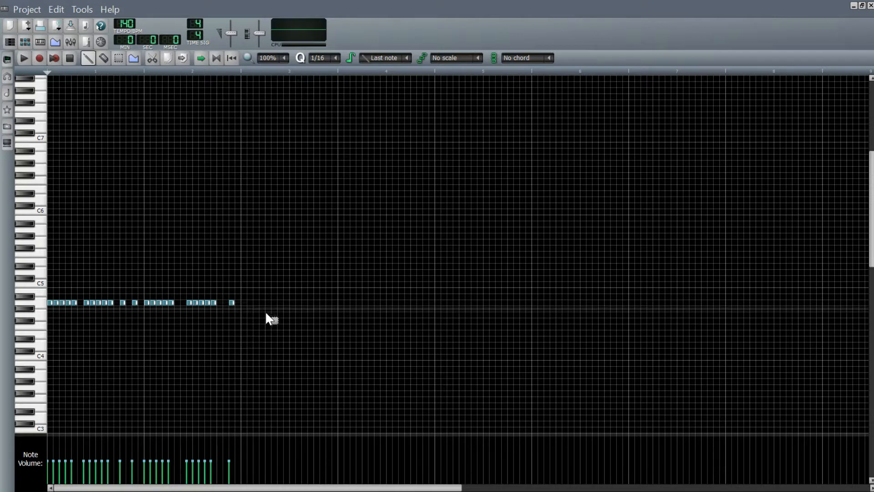
ctrl+scroll(273, 319, up, 1)
ctrl+scroll(312, 316, up, 1)
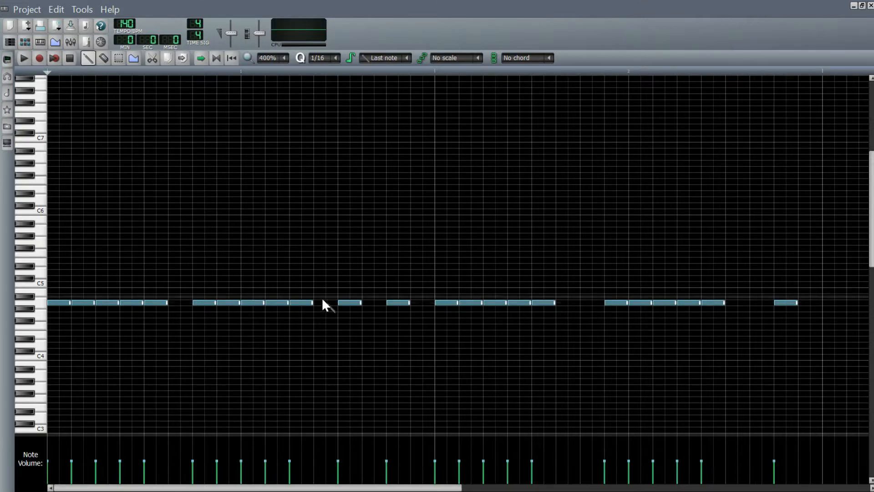
click(378, 303)
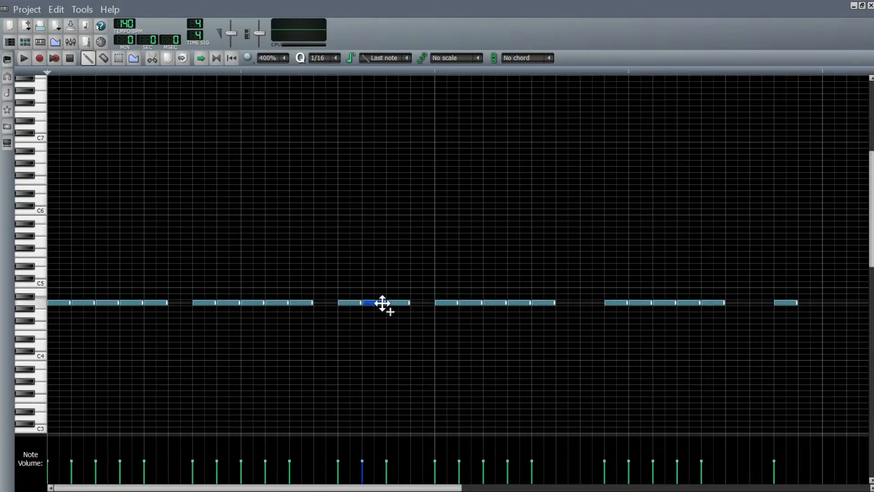
drag(396, 303, 381, 309)
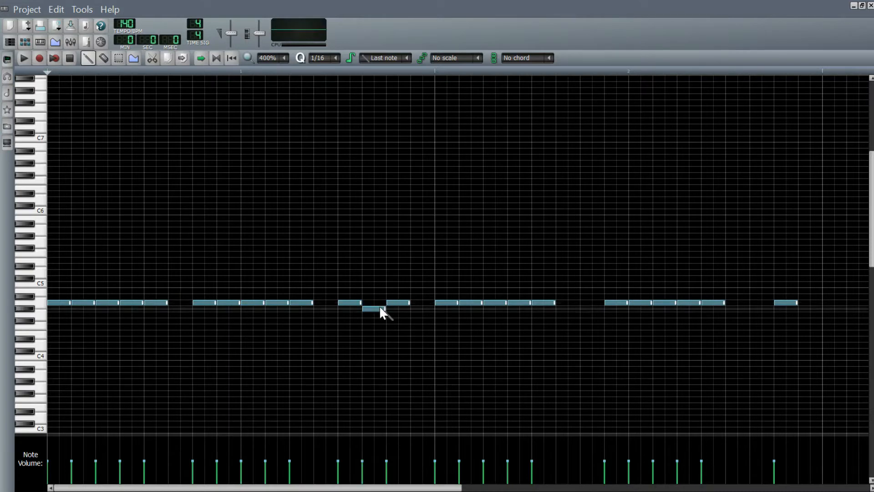
right_click(378, 310)
Set the note quantization to 1/64 and remove the hi-hat note between sixteenths 13 and 15 of bar one
scroll(321, 59, down, 1)
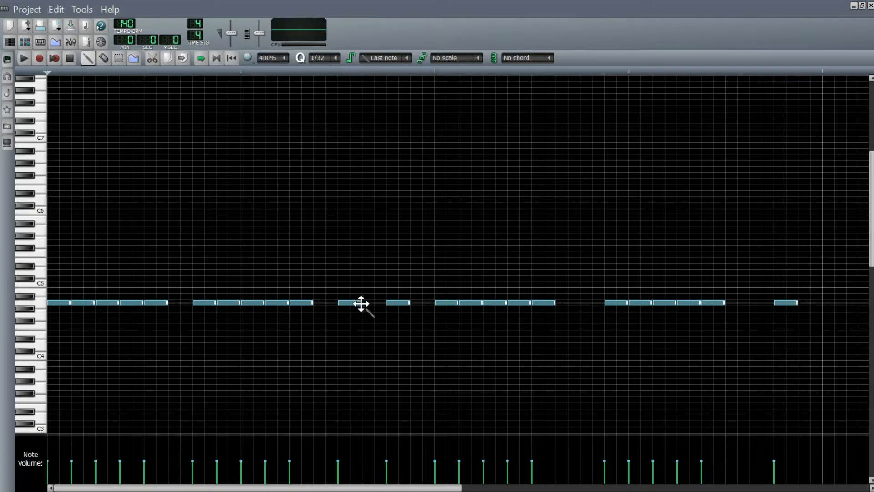
mouse_move(366, 303)
mouse_down()
mouse_move(383, 303)
mouse_move(365, 303)
mouse_up()
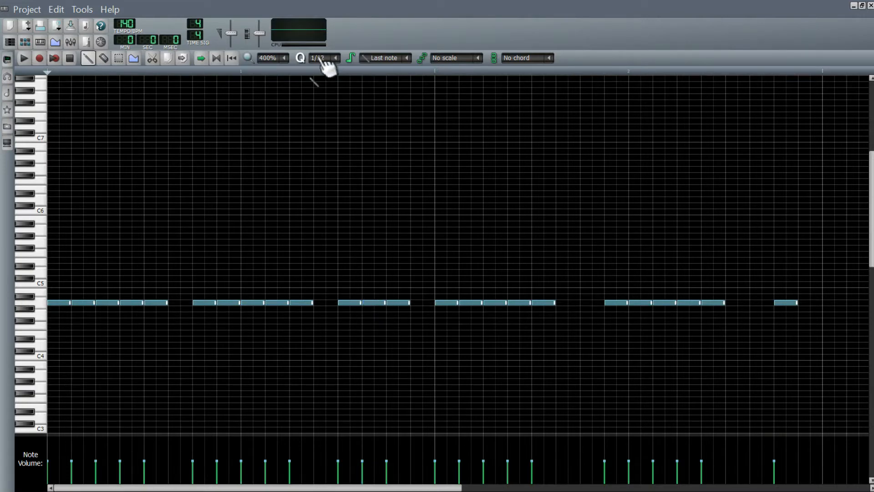
scroll(321, 62, down, 1)
mouse_move(376, 302)
mouse_down()
mouse_move(395, 298)
mouse_move(396, 309)
mouse_move(376, 303)
mouse_up()
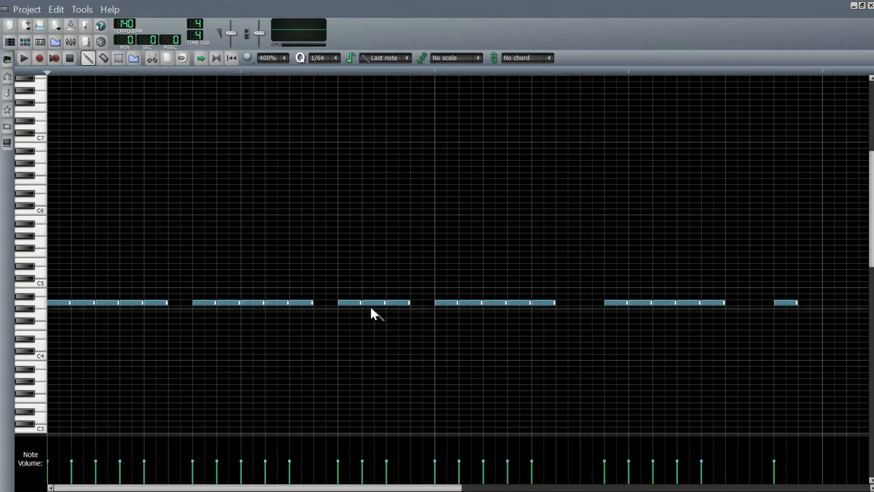
right_click(372, 304)
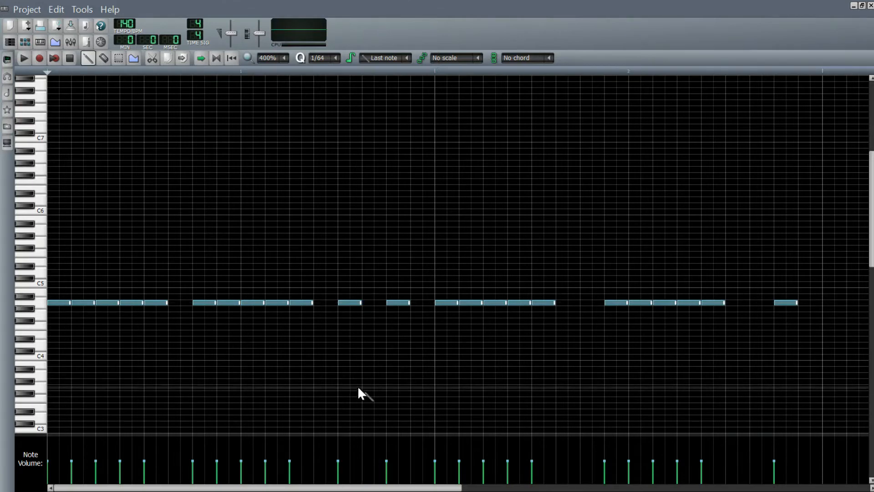
Play back the two-bar hi-hat pattern from the start and stop it
scroll(296, 295, down, 2)
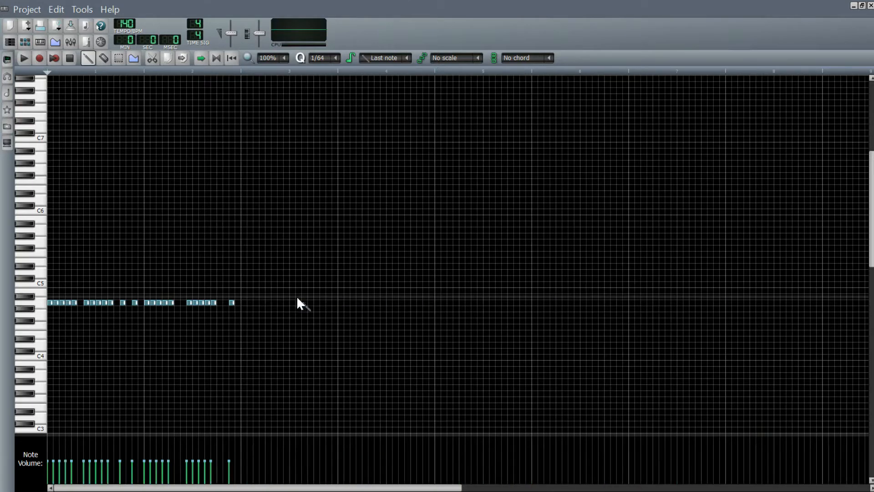
scroll(296, 296, up, 1)
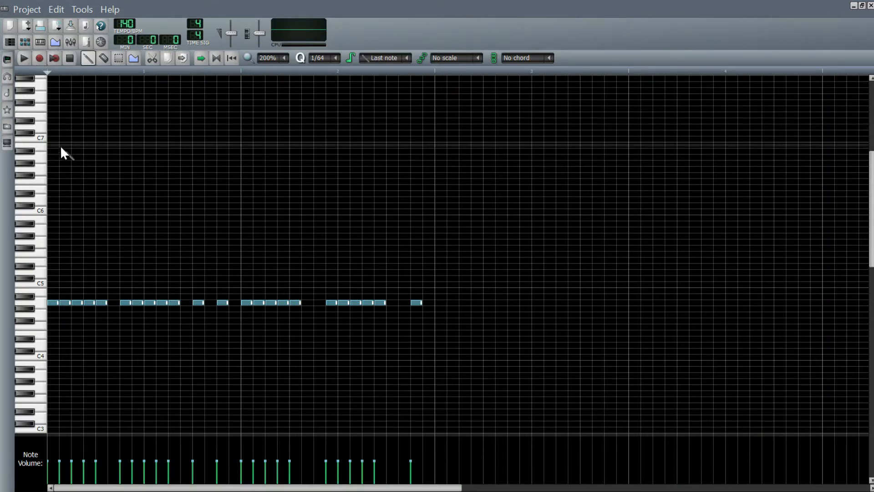
click(24, 58)
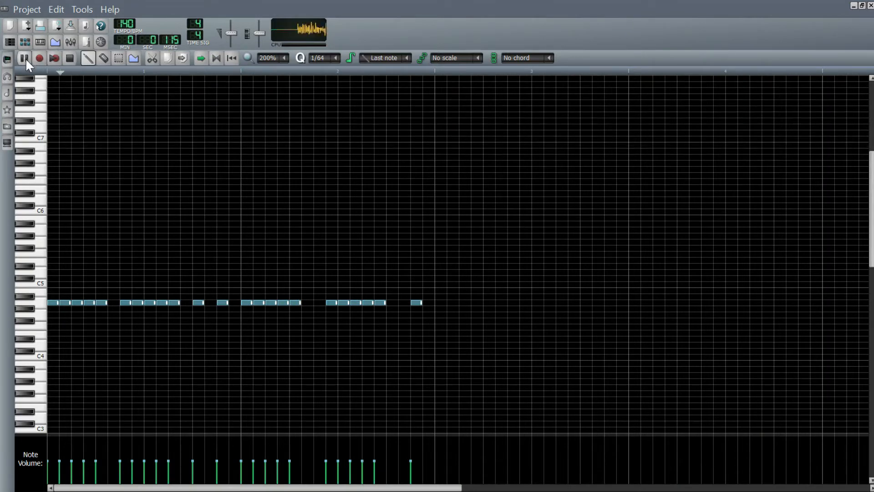
click(69, 58)
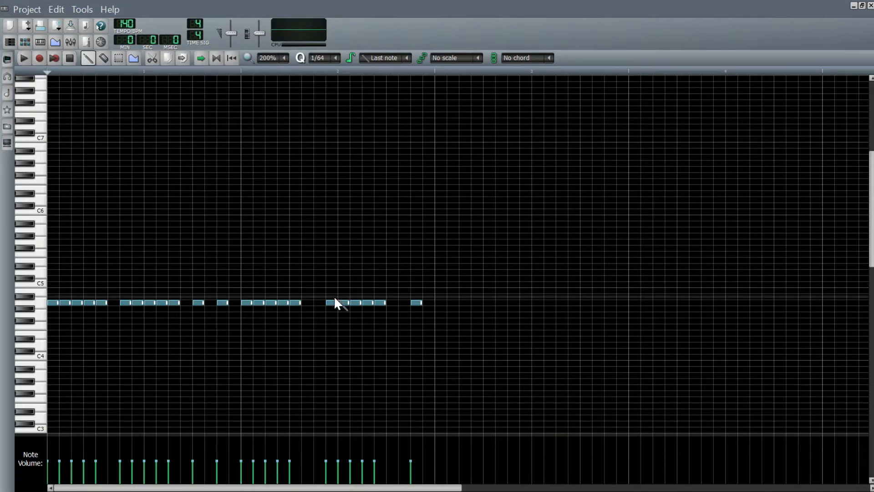
Add off-beat thirty-second hi-hat notes on A4 after sixteenths 10, 11 and 12 of bar two and after sixteenths 3, 4 and 5 of bar one
drag(354, 301, 382, 302)
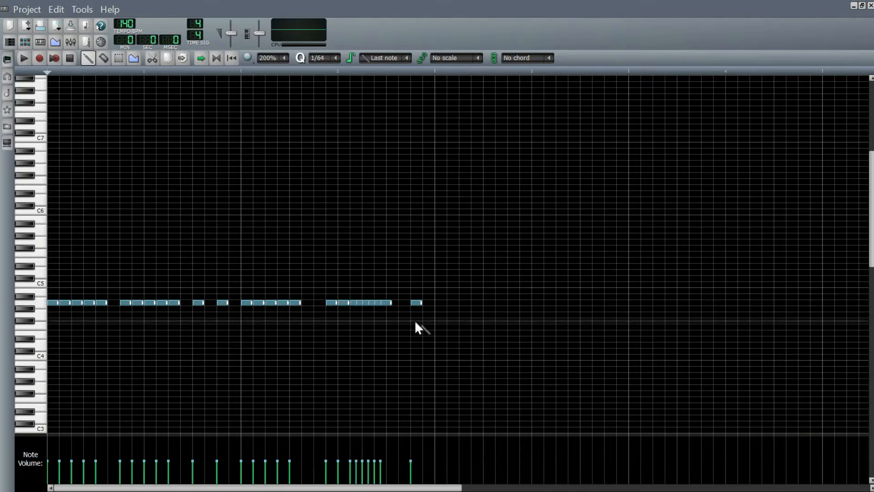
click(78, 302)
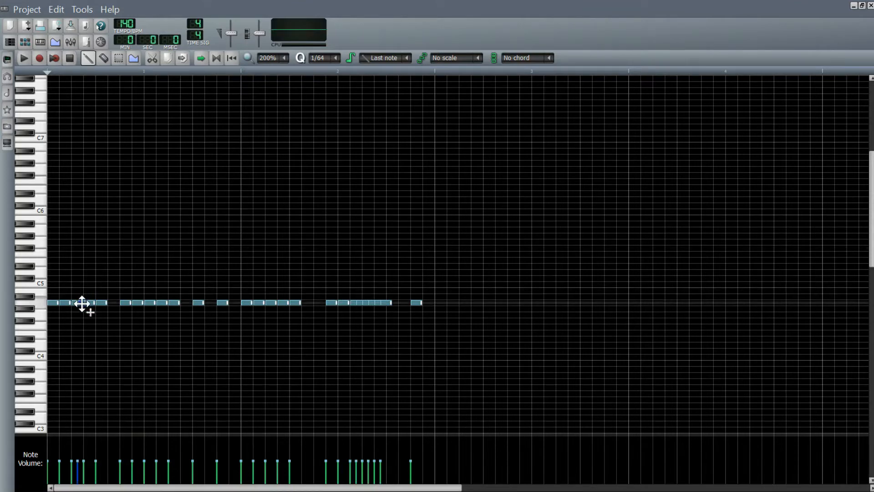
click(93, 302)
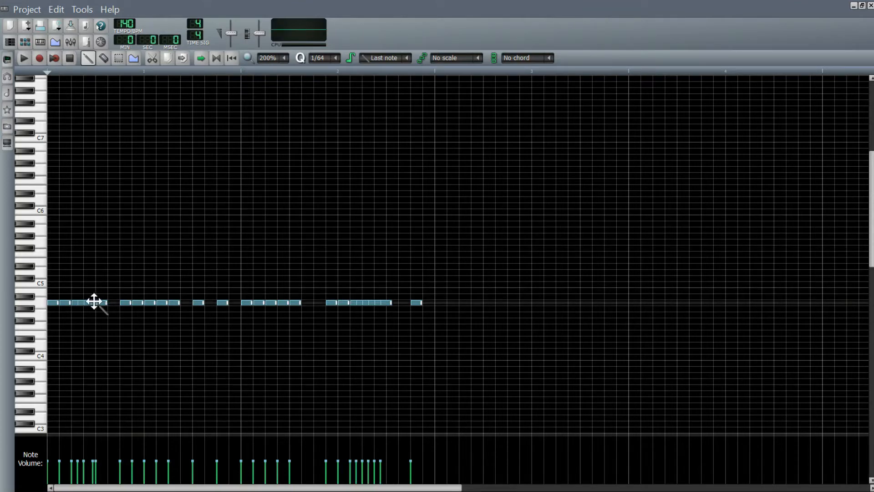
click(101, 301)
drag(107, 305, 110, 305)
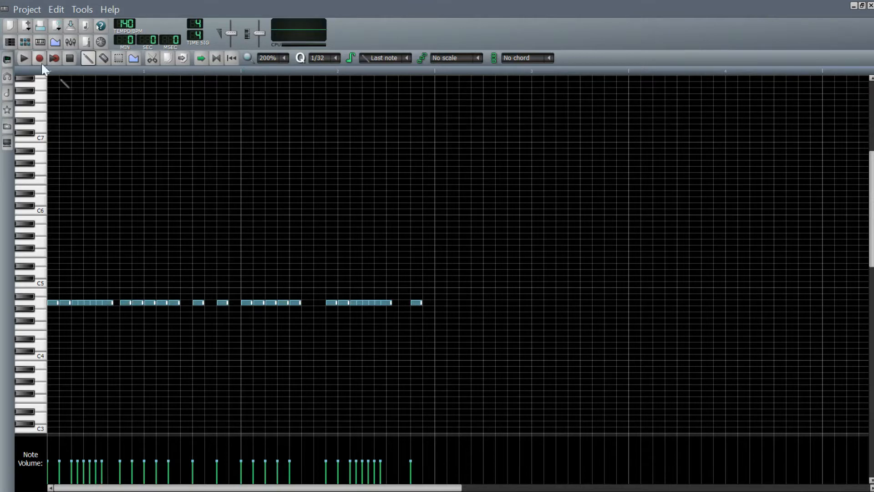
Play back the hi-hat roll, add one thirty-second note on A4 after sixteenth 2 of bar two, and close the piano roll
key(space)
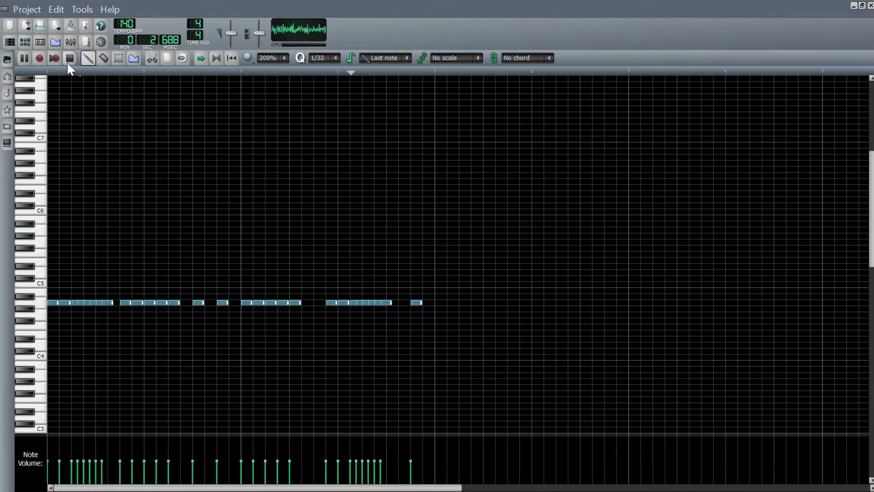
key(space)
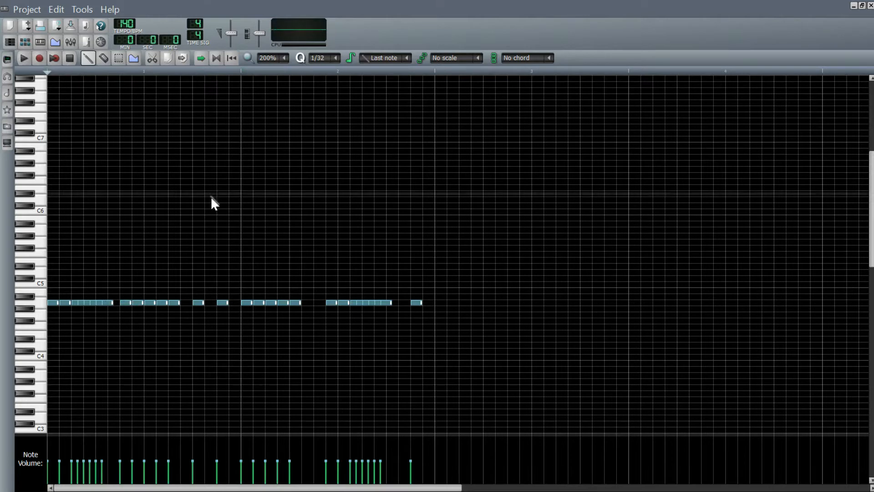
click(259, 302)
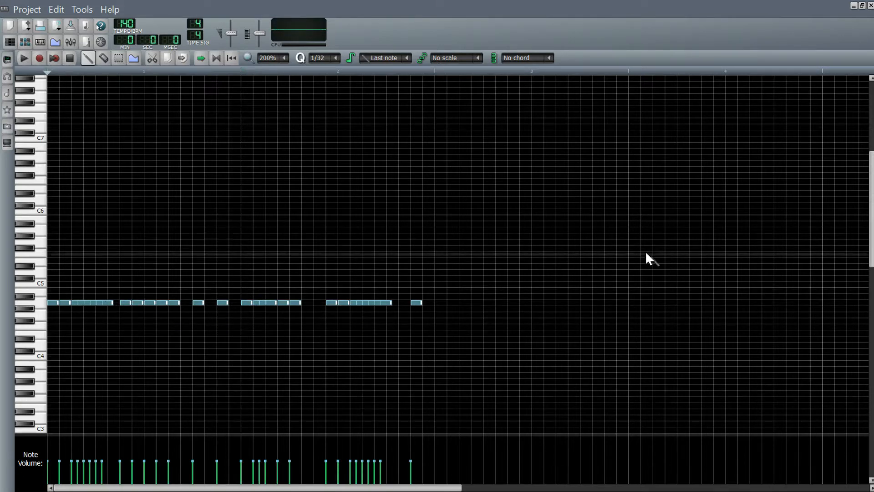
click(871, 6)
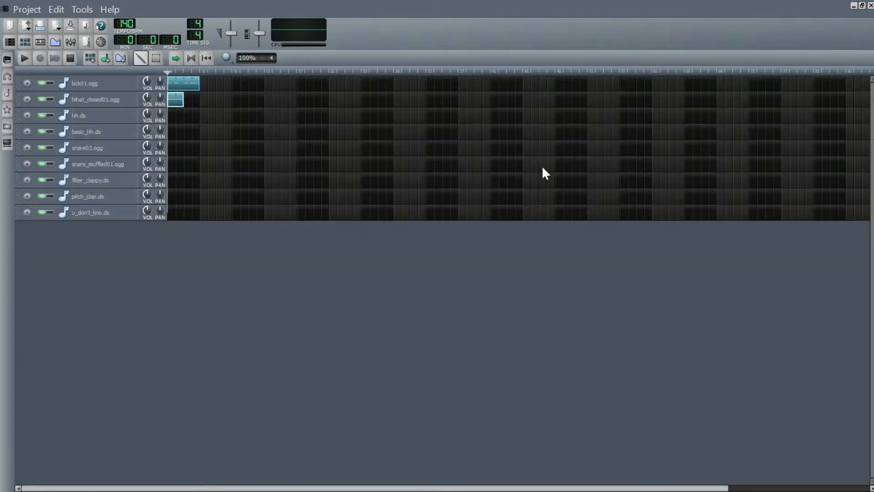
Copy the kick and hi-hat patterns in the song editor so both tracks fill eight bars, and play them back
drag(174, 102, 216, 91)
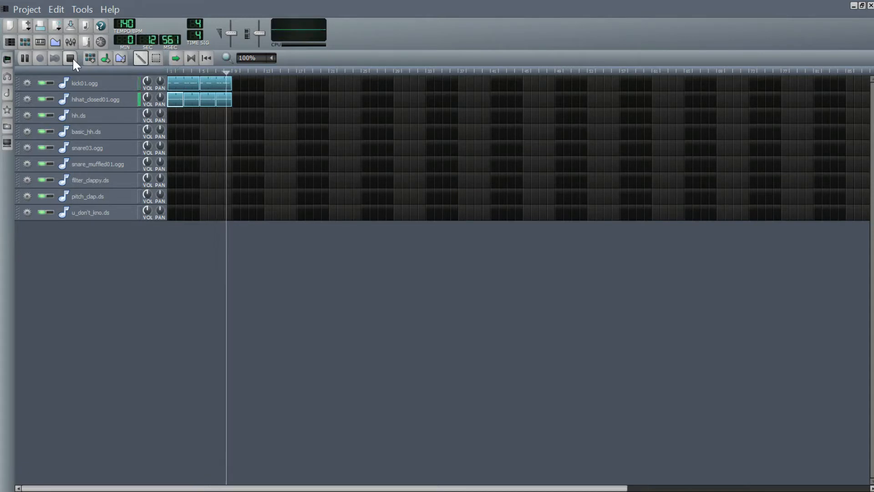
click(72, 58)
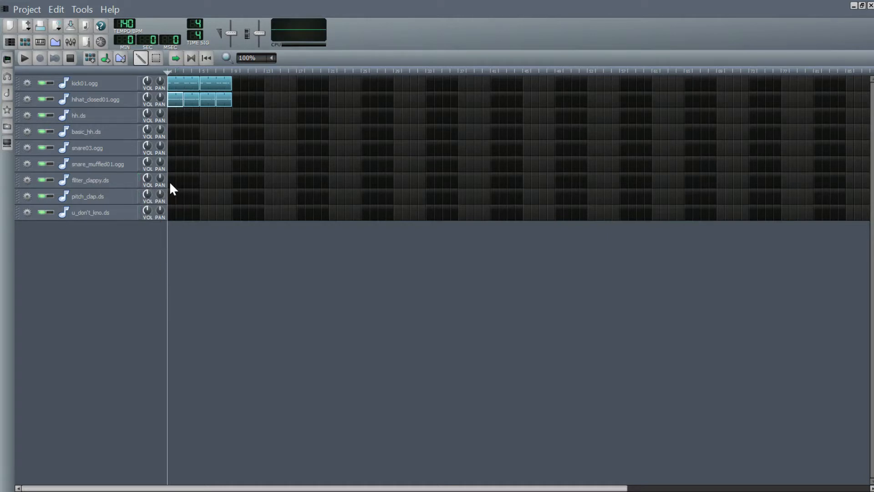
Draw a snare03.ogg pattern, copy it over eight bars to the muffled snare, filter_clappy, pitch_clap and u_don't_kno tracks, and play the beat
double_click(170, 152)
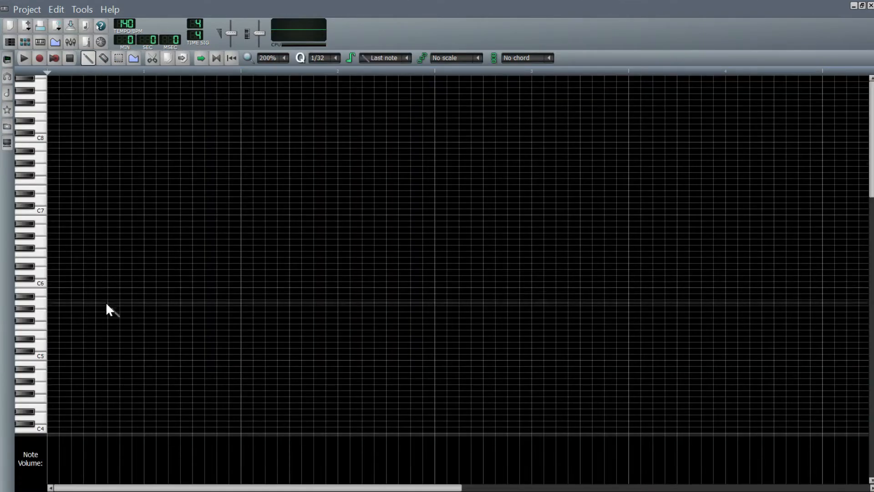
drag(101, 304, 94, 376)
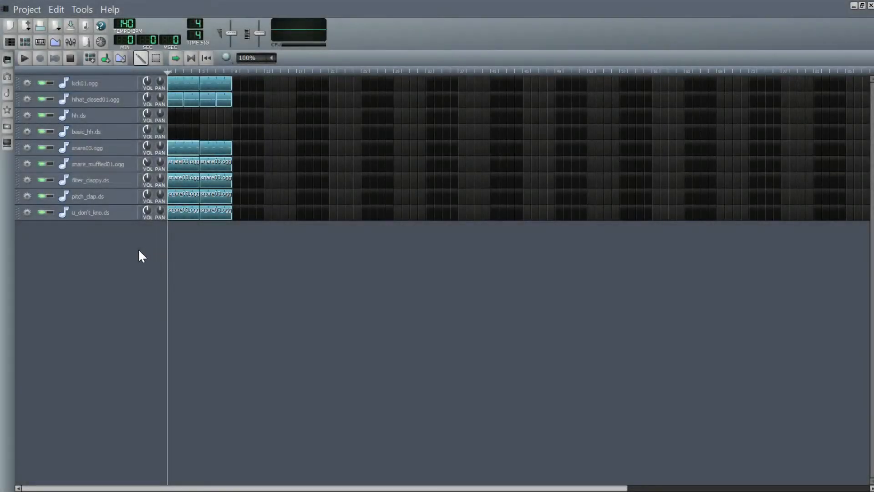
click(25, 60)
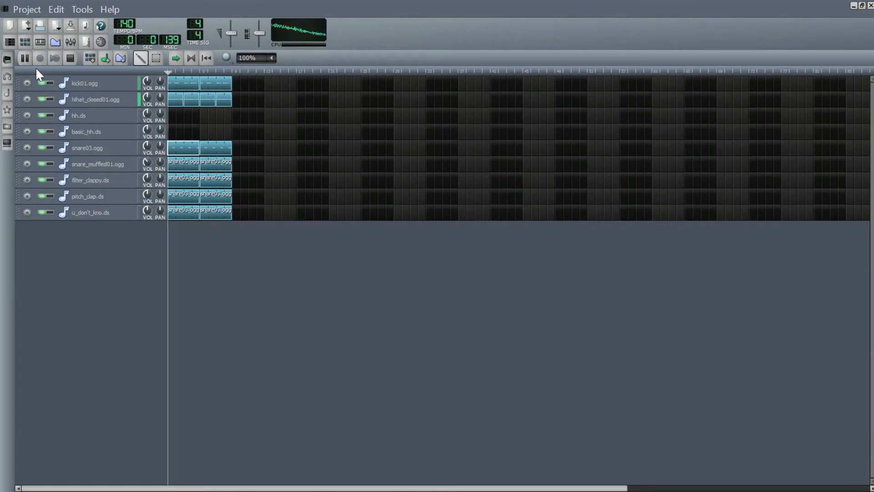
click(71, 59)
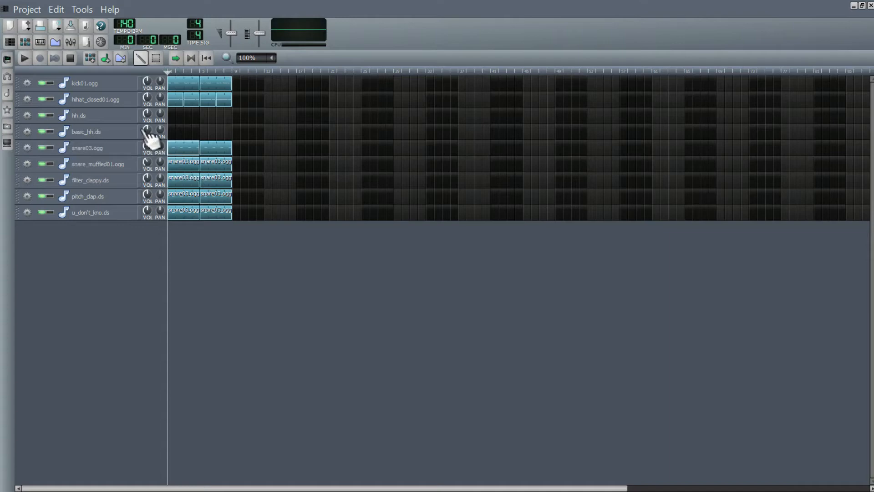
Create eight bars of patterns on the hh.ds and basic_hh.ds tracks, and unmute hihat_closed01.ogg while playing back the beat
double_click(177, 117)
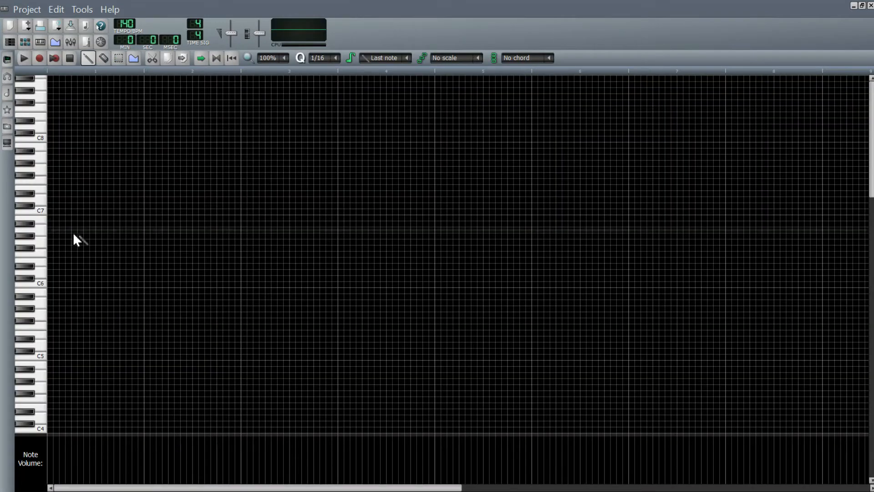
click(50, 375)
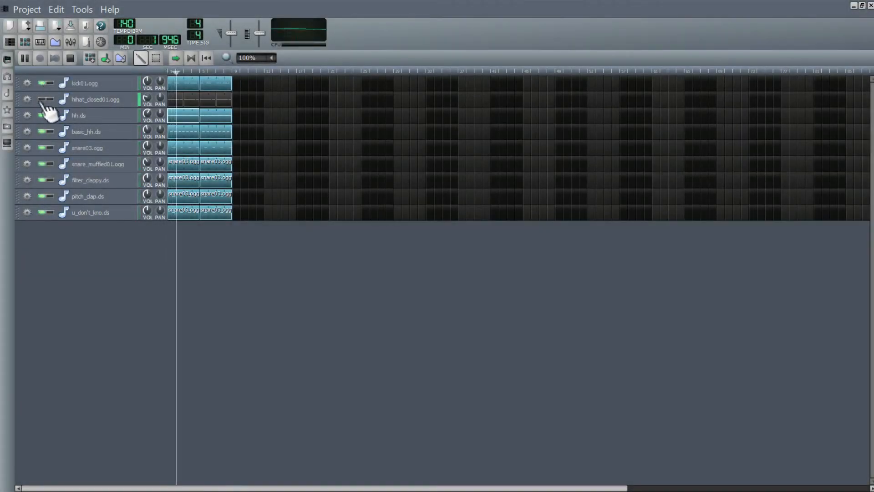
click(44, 100)
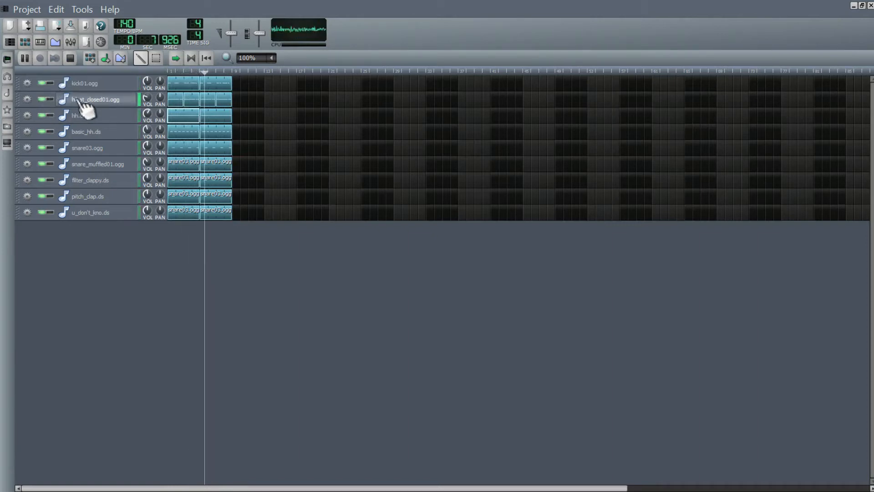
click(70, 58)
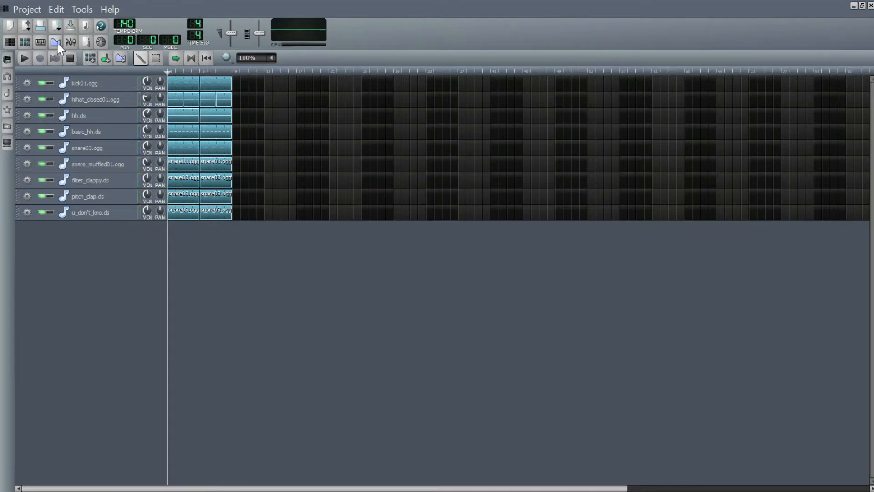
Open the FX-Mixer, widen its window below the tracks and add five FX channels
click(70, 42)
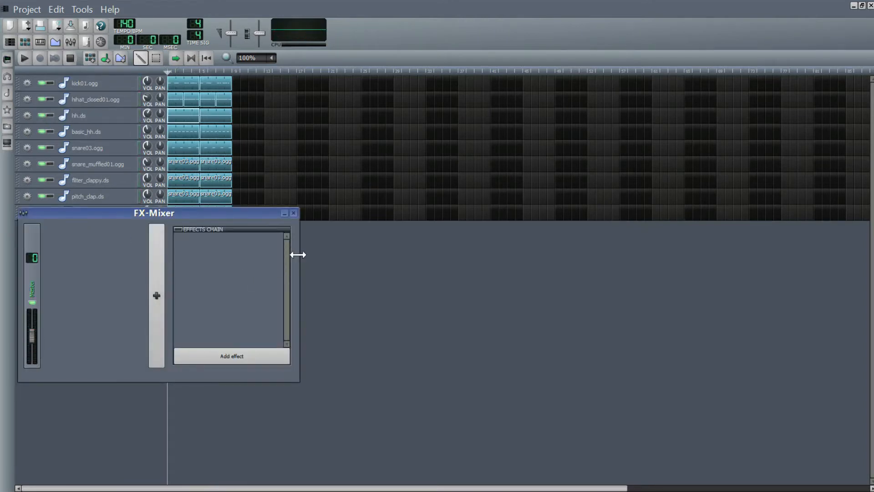
drag(298, 254, 761, 374)
drag(429, 212, 426, 233)
click(618, 309)
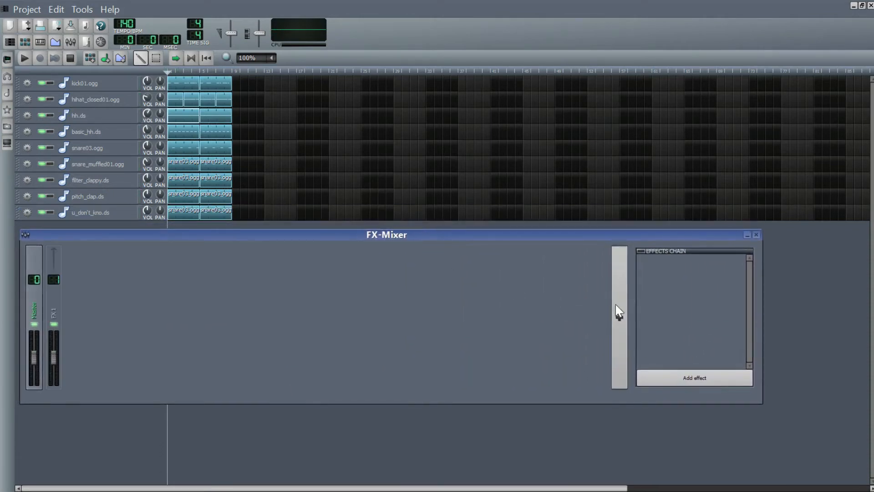
click(617, 310)
click(617, 310)
click(618, 310)
click(617, 310)
Rename FX-Mixer channels 1 to 4 with one-letter names, using k, s and h for the first three, and close the mixer
click(53, 312)
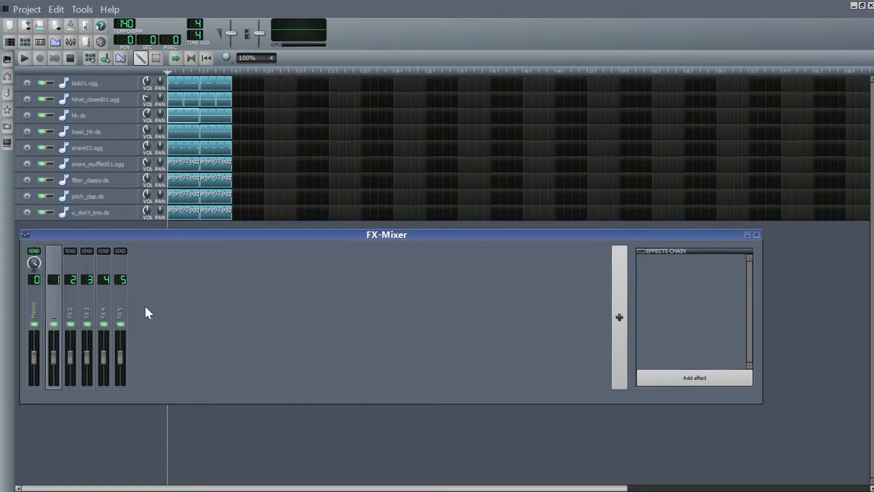
click(76, 313)
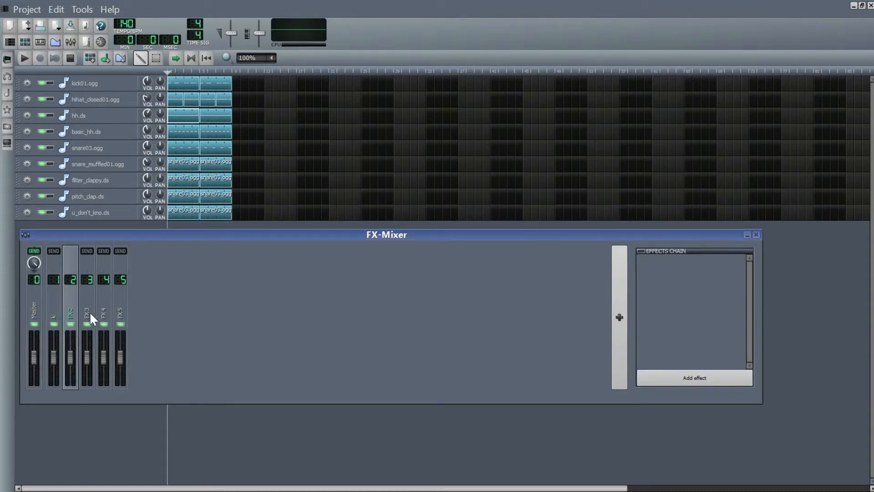
text(s)
key(Return)
click(89, 326)
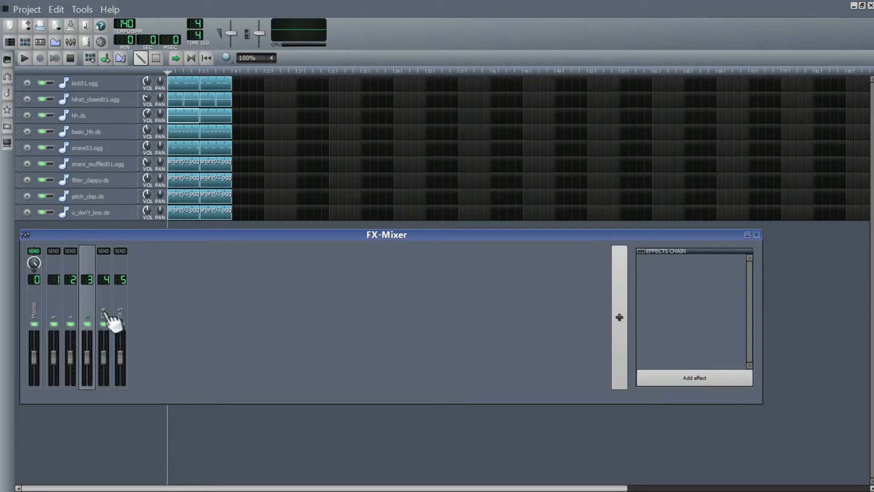
click(111, 316)
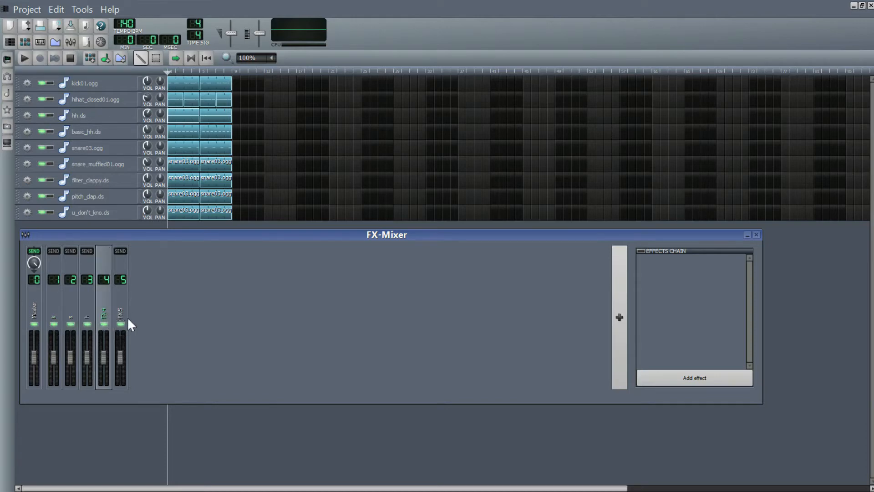
click(124, 321)
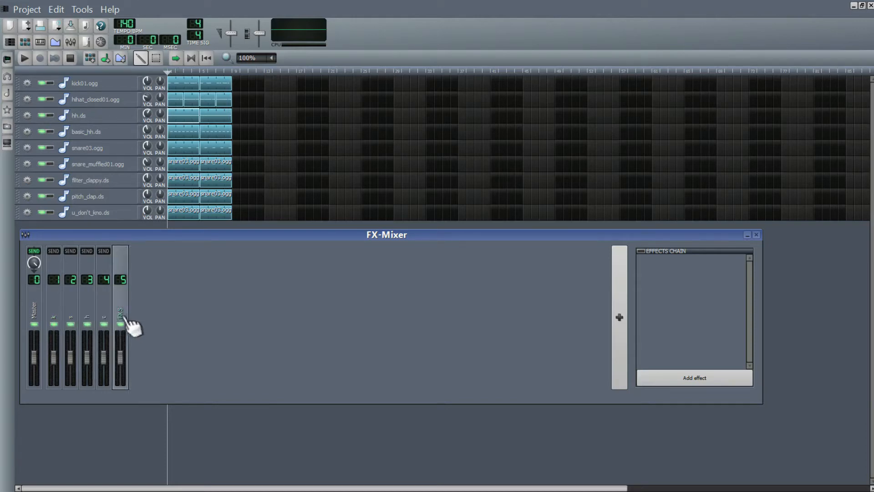
click(756, 235)
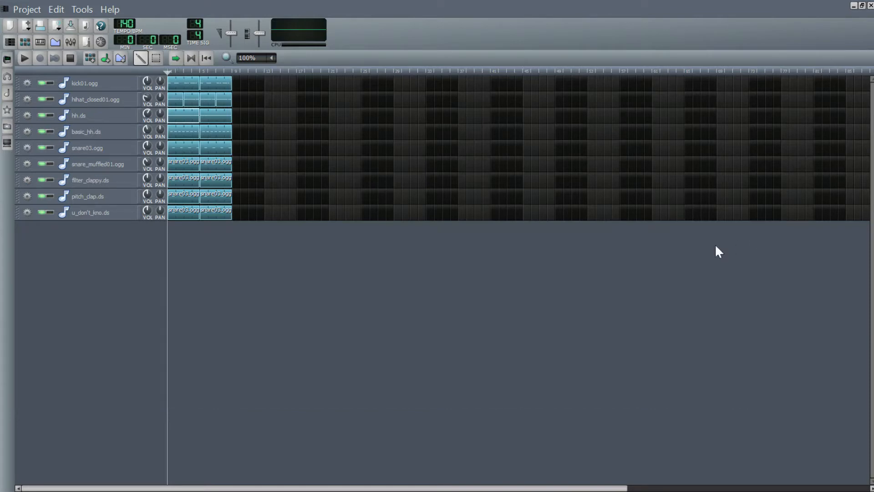
Route the hihat_closed01.ogg, hh.ds and basic_hh.ds tracks to FX-Mixer channel 3
click(96, 99)
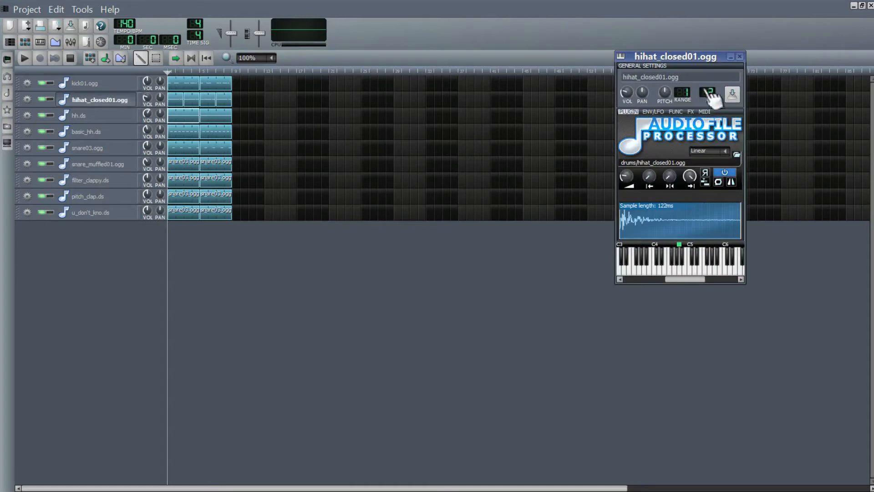
click(80, 116)
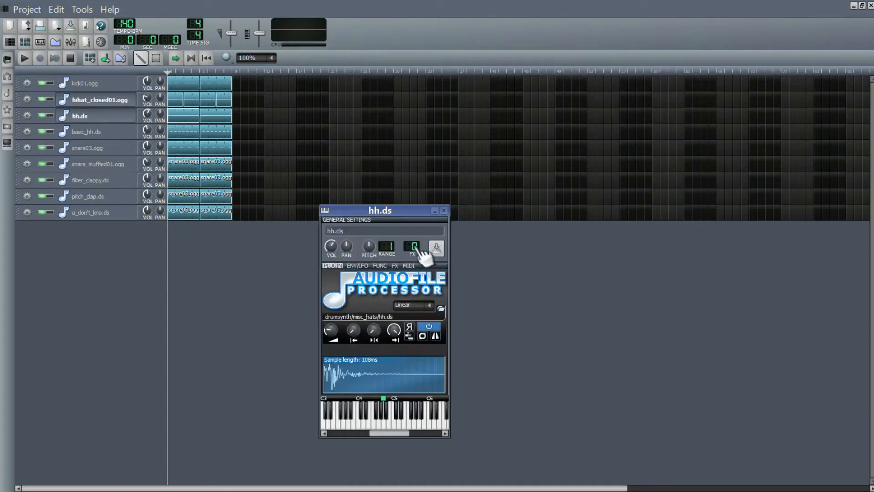
click(76, 134)
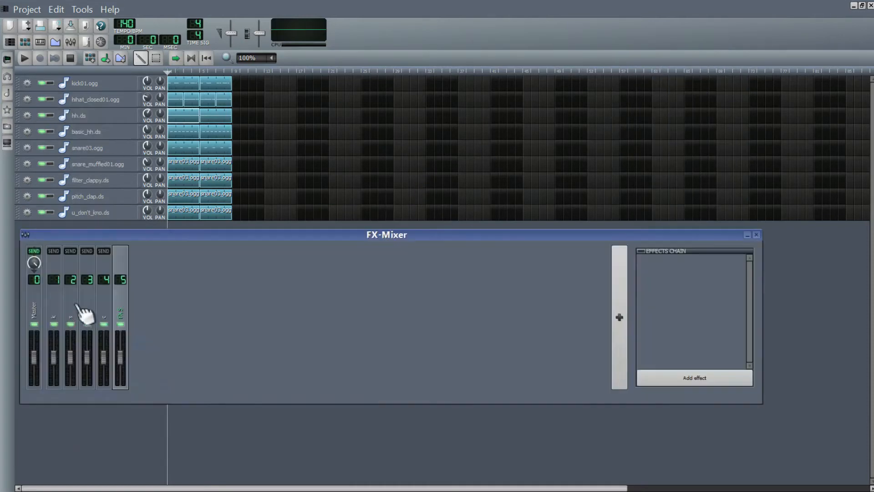
Play the beat with the FX-Mixer open, checking channels 1 and 2, and loop playback over the eight bars
click(77, 319)
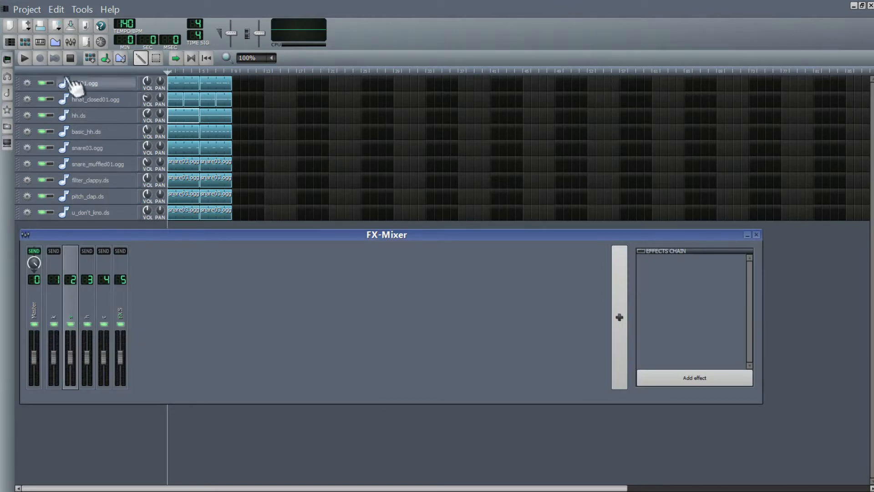
click(25, 58)
click(69, 42)
click(70, 42)
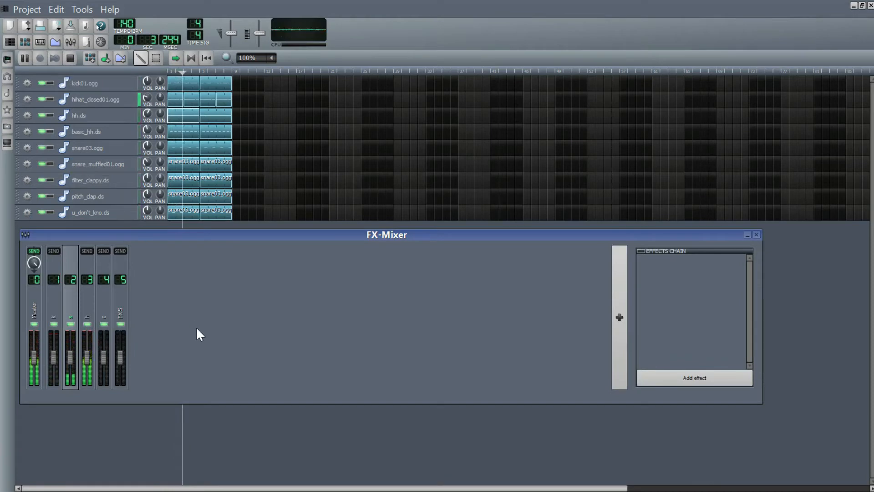
click(55, 315)
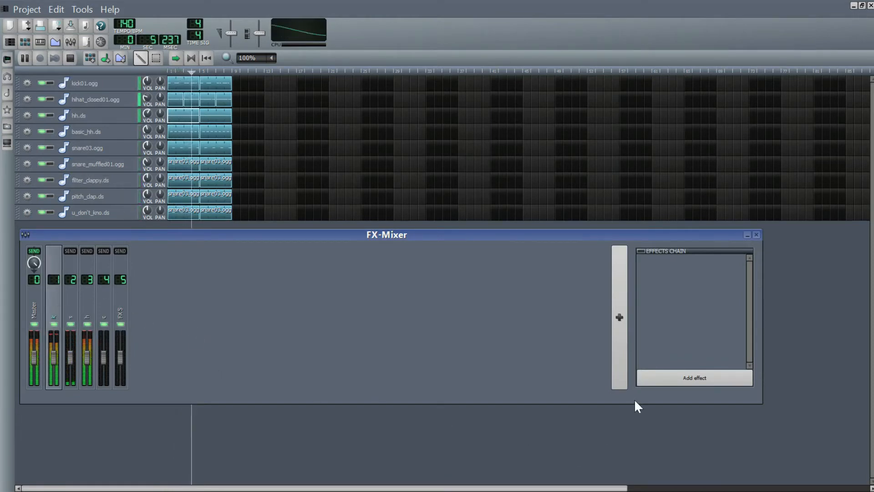
click(70, 311)
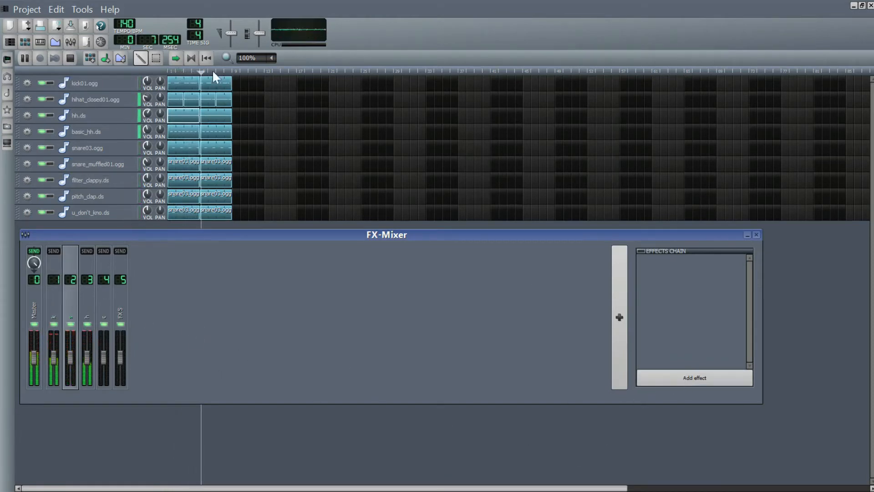
right_click(231, 72)
click(193, 56)
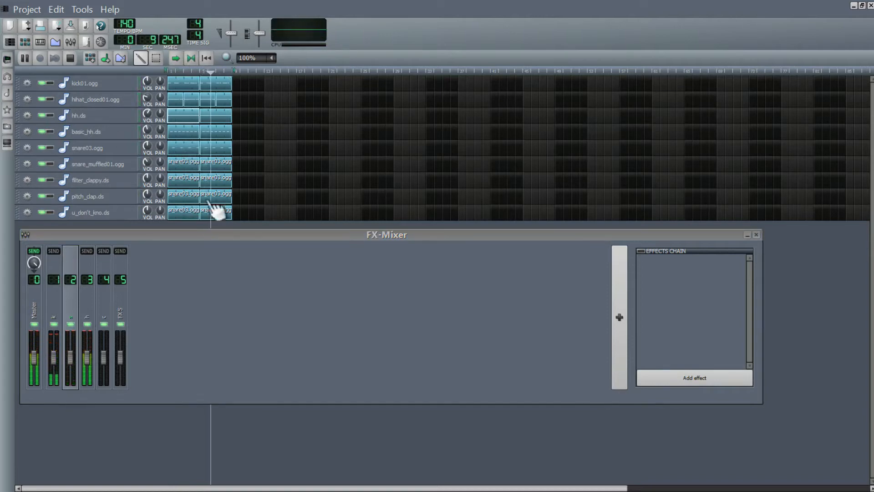
Add a Calf Reverb LADSPA effect to FX-Mixer channel 2 and close its controls
click(663, 374)
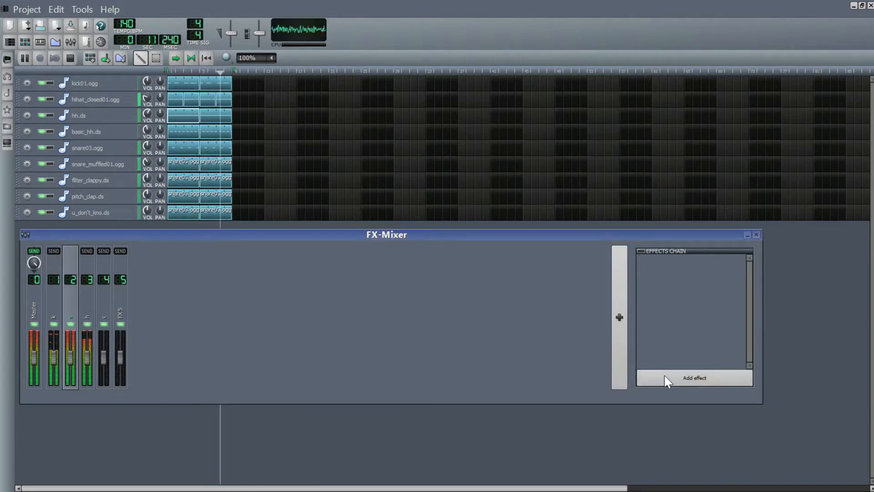
double_click(384, 146)
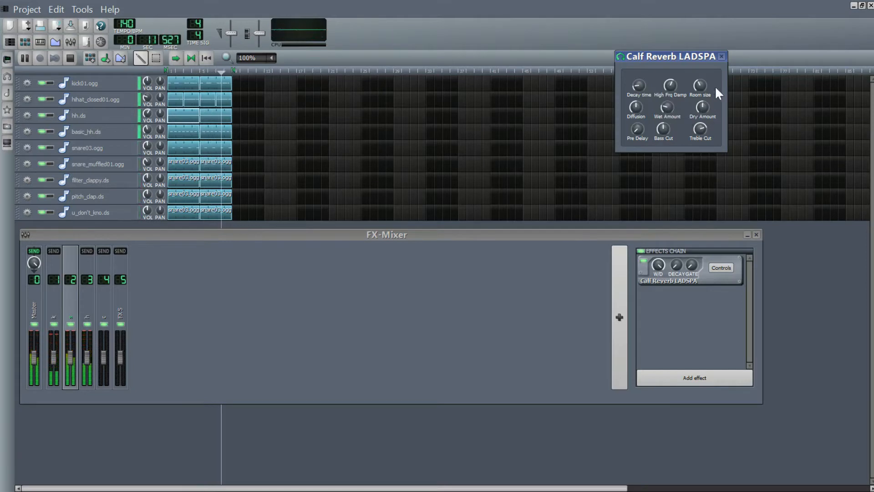
click(721, 58)
Add a Calf Reverb LADSPA effect to the hi-hat channel 3 and close its controls
click(88, 321)
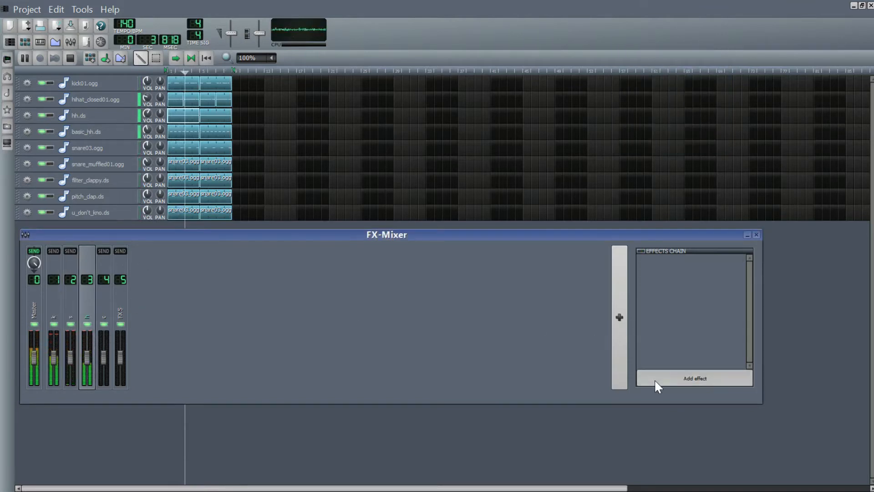
double_click(379, 149)
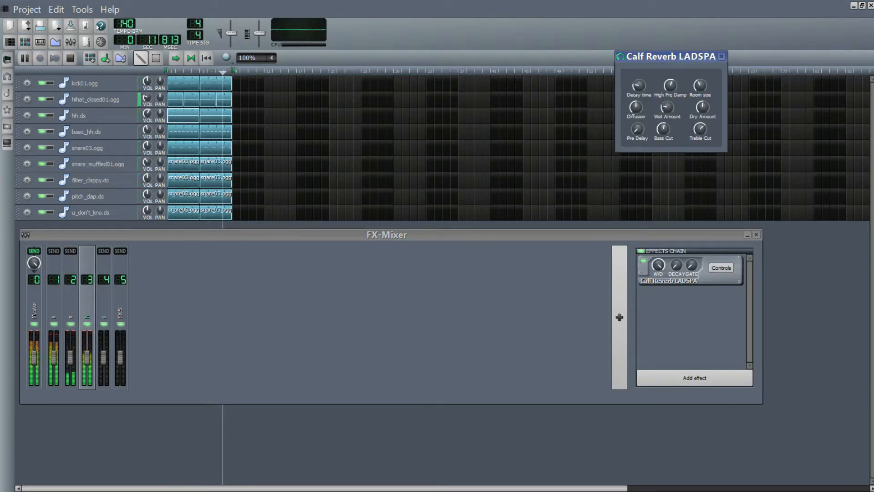
click(722, 56)
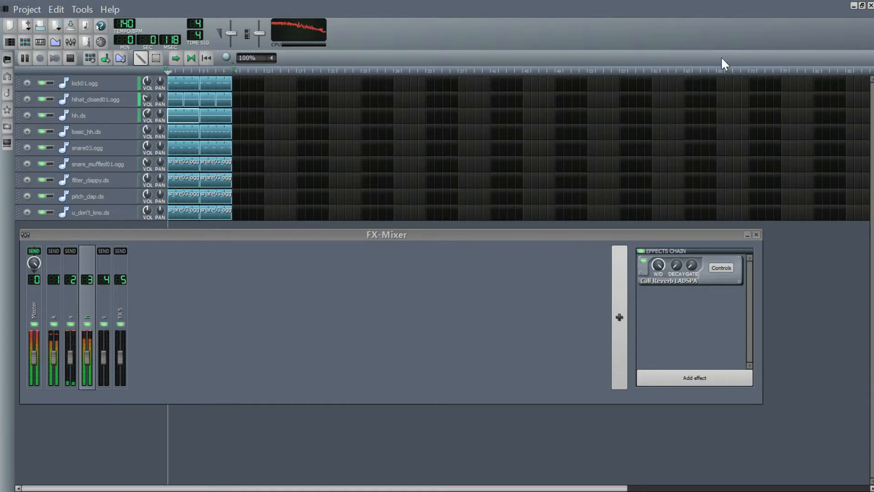
Add a C* Eq effect to channel 3 and move it above the reverb in the effects chain
click(682, 380)
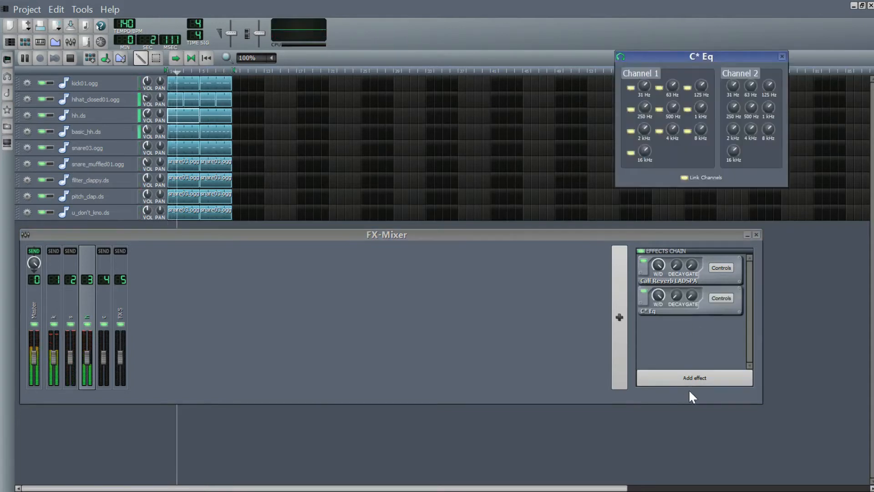
right_click(717, 312)
click(724, 321)
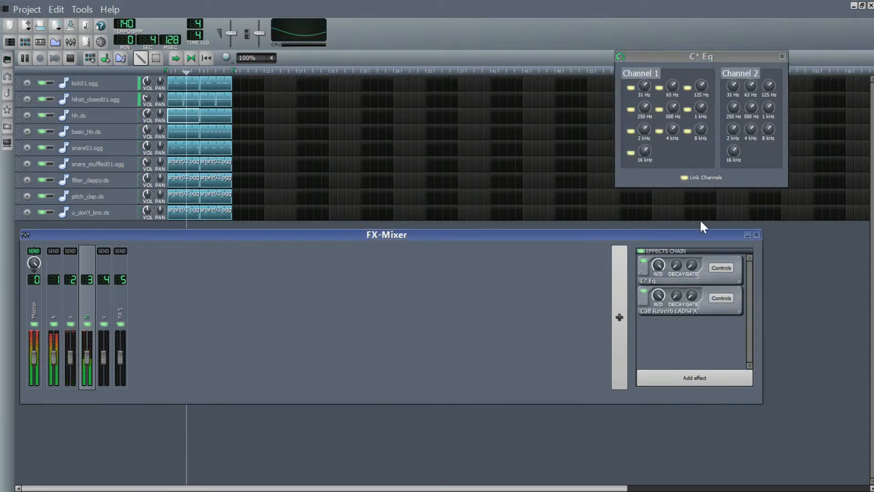
Adjust the C* Eq band gains on channel 3, including 250 Hz and 31 Hz, then close the mixer and stop playback
drag(646, 113, 675, 115)
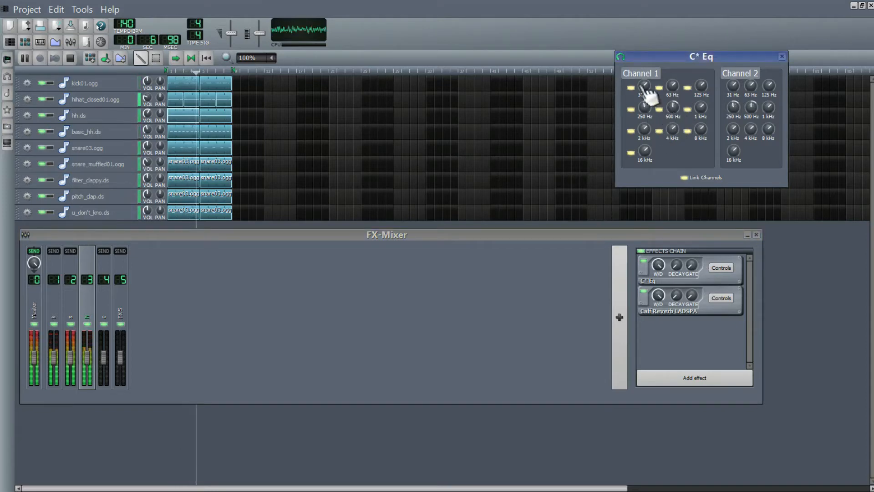
drag(644, 88, 672, 92)
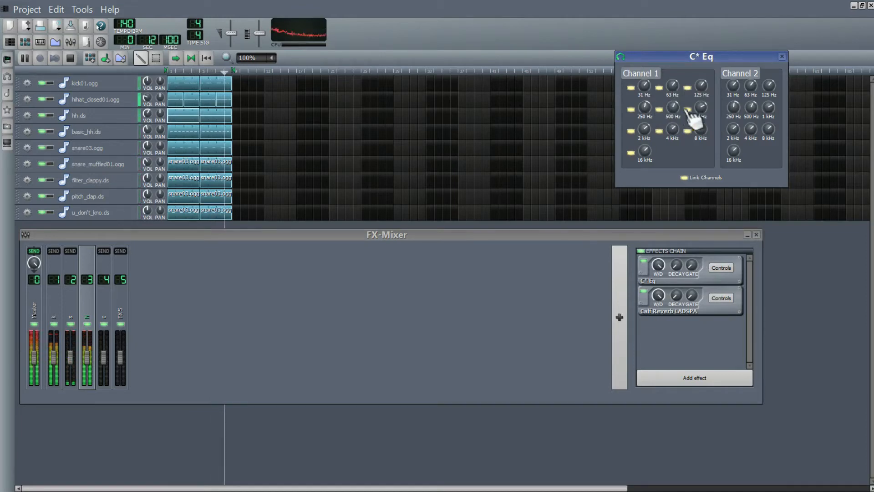
click(782, 56)
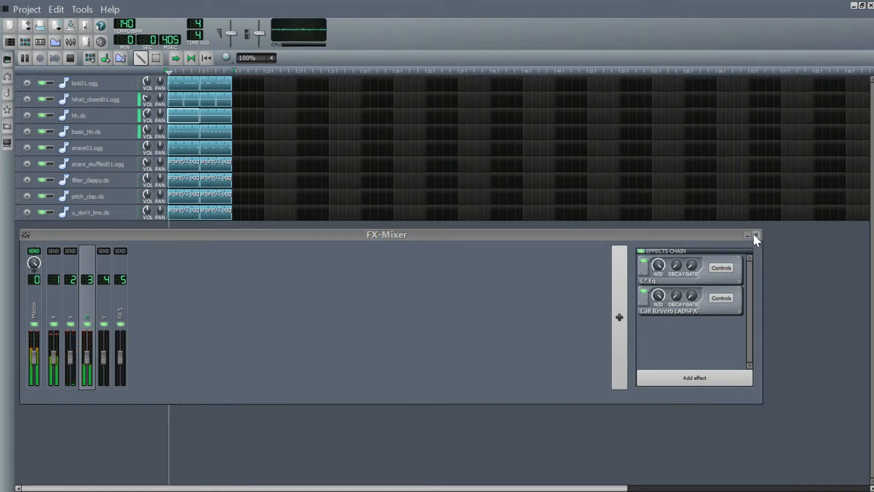
click(756, 234)
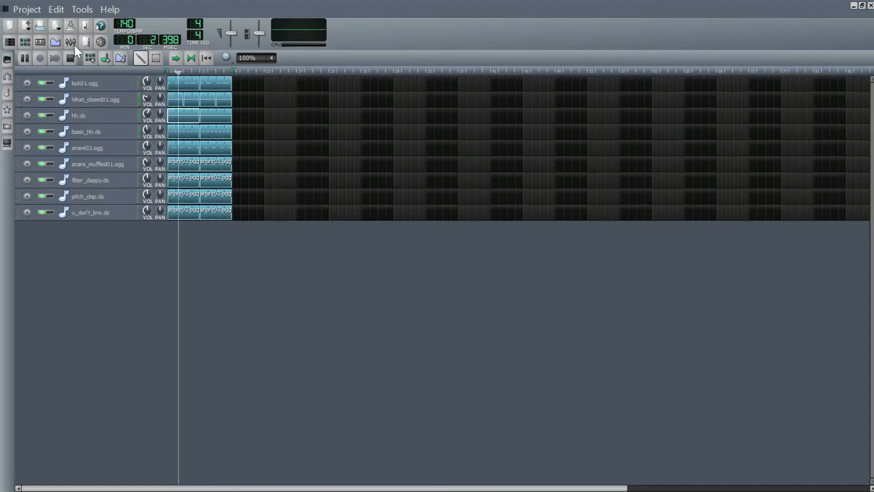
click(71, 58)
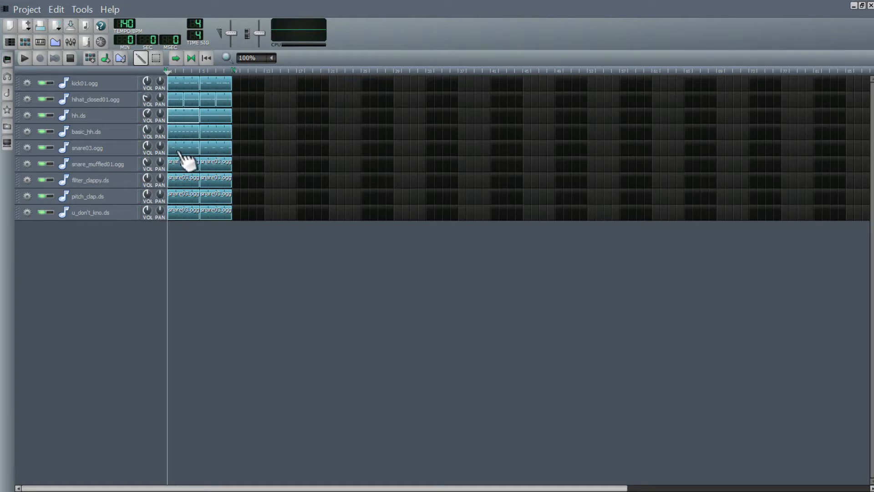
Show My presets and expand the Misc bank of the ZynAddSubFX presets
click(8, 110)
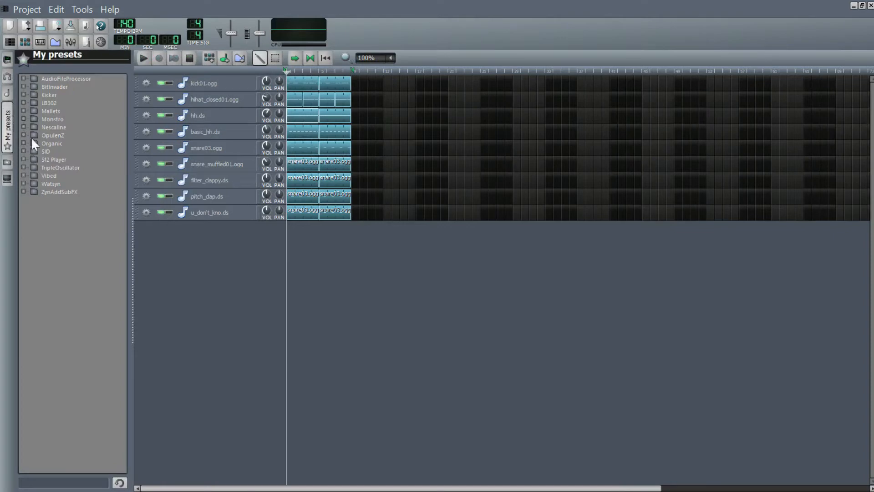
click(69, 192)
scroll(71, 200, down, 2)
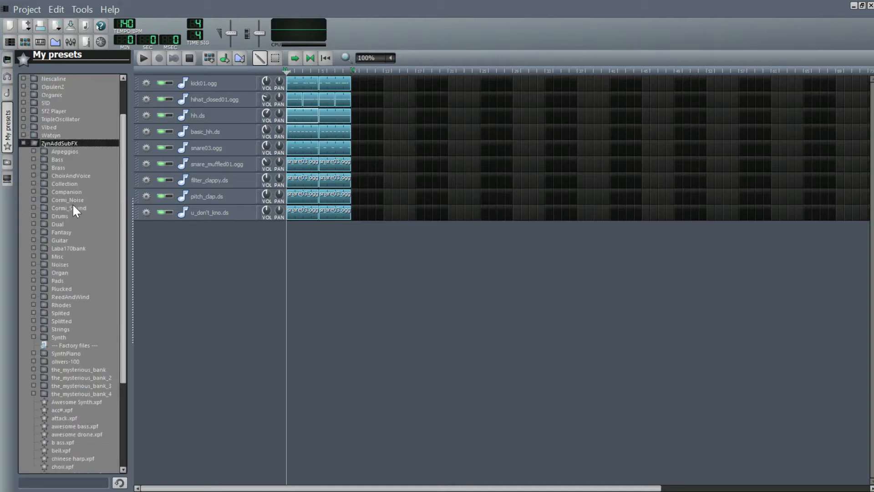
scroll(73, 210, down, 1)
click(63, 231)
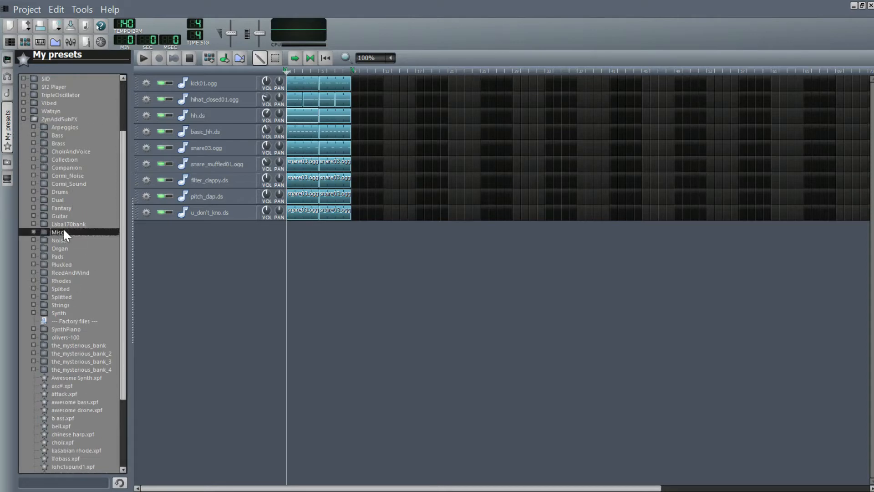
scroll(98, 278, down, 2)
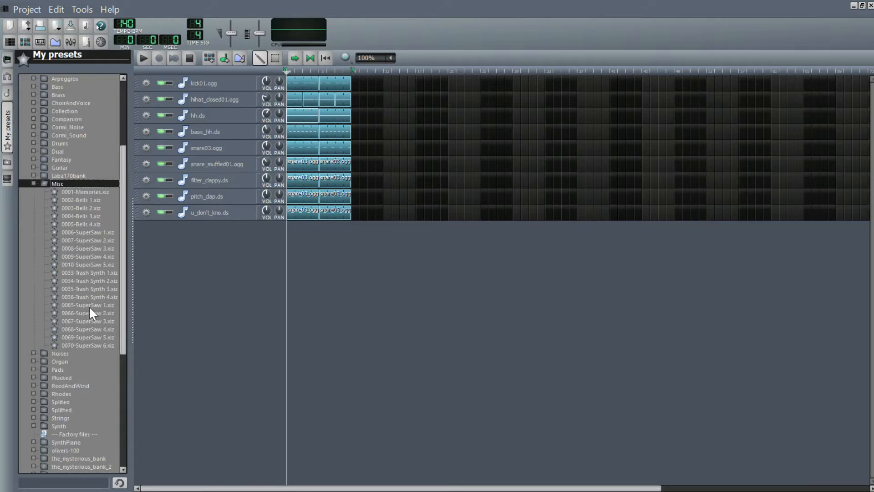
Audition the SuperSaw presets in the Misc bank, from 0006-SuperSaw 1.xiz to 0070-SuperSaw 6.xiz
click(90, 231)
click(94, 247)
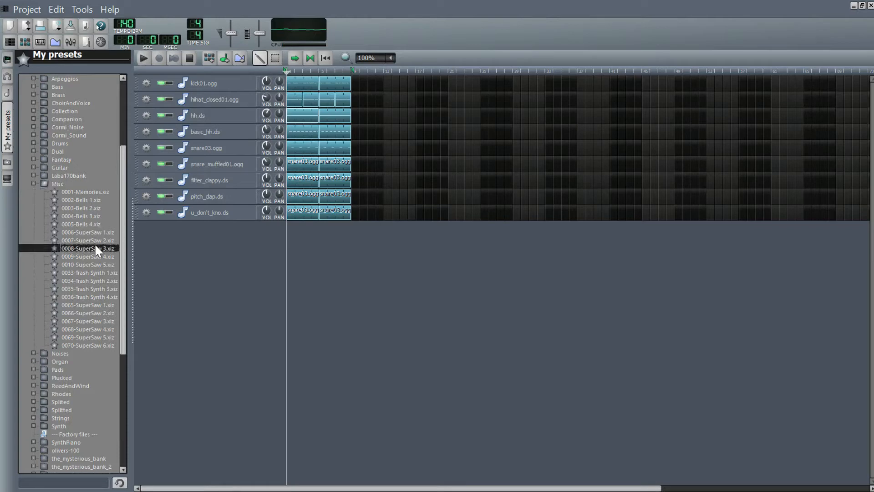
click(97, 241)
click(103, 258)
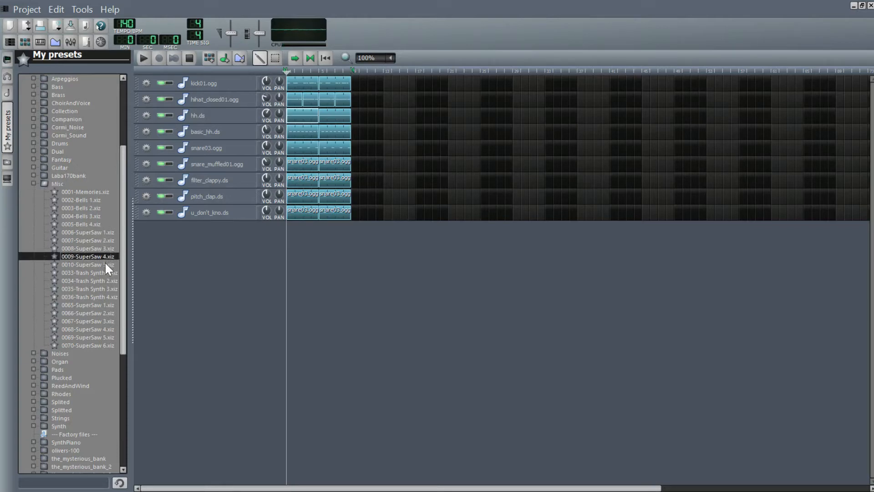
click(106, 263)
click(92, 304)
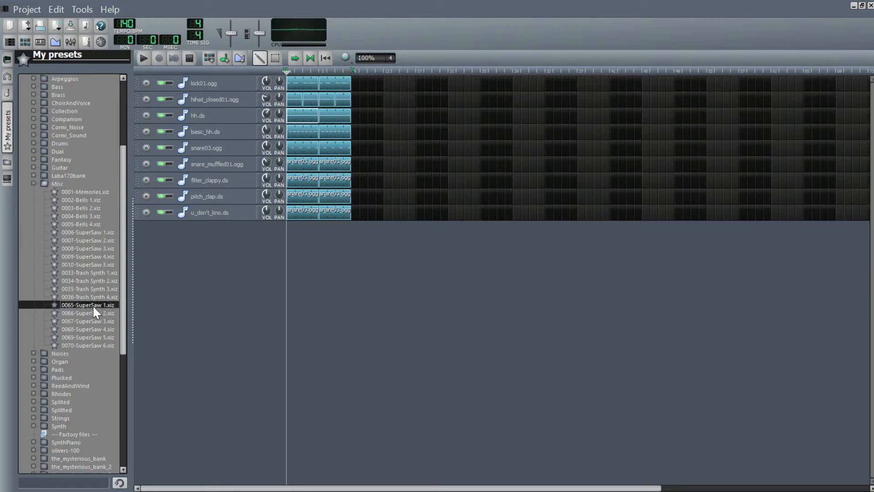
click(92, 311)
click(97, 320)
click(97, 329)
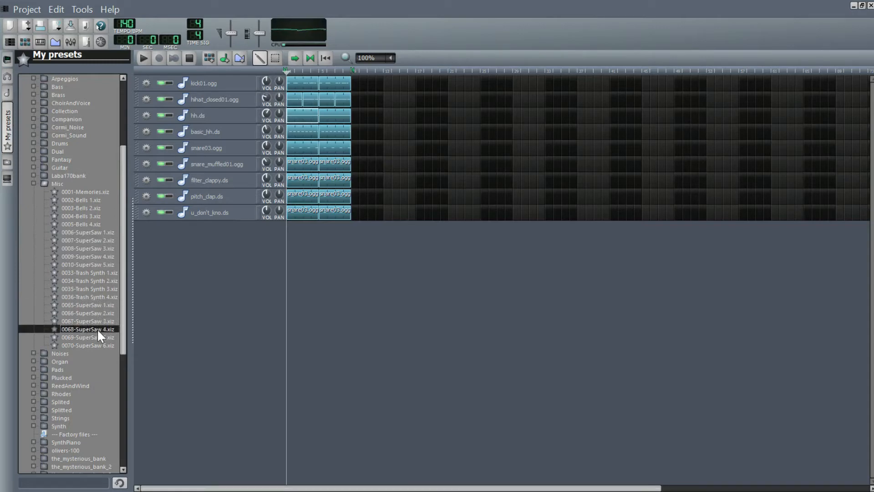
click(98, 337)
click(102, 345)
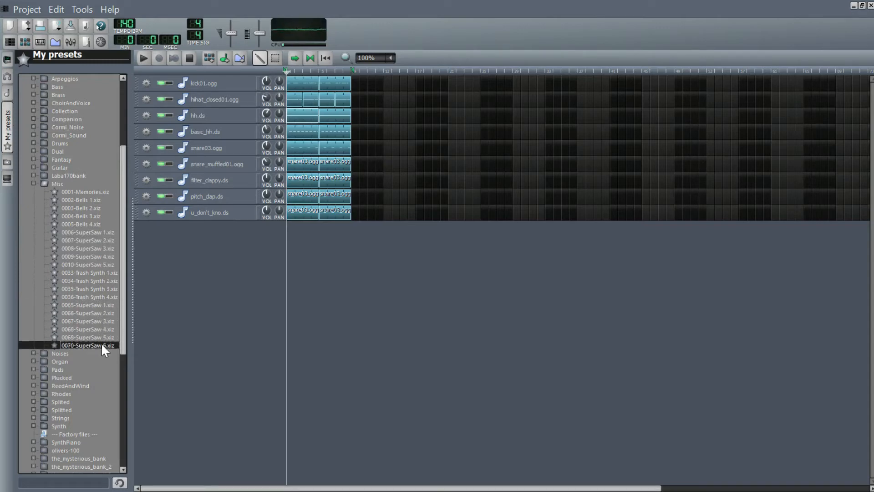
Add the 0070-SuperSaw 6.xiz preset as a new track below the drums and hide the preset browser
drag(102, 346, 215, 337)
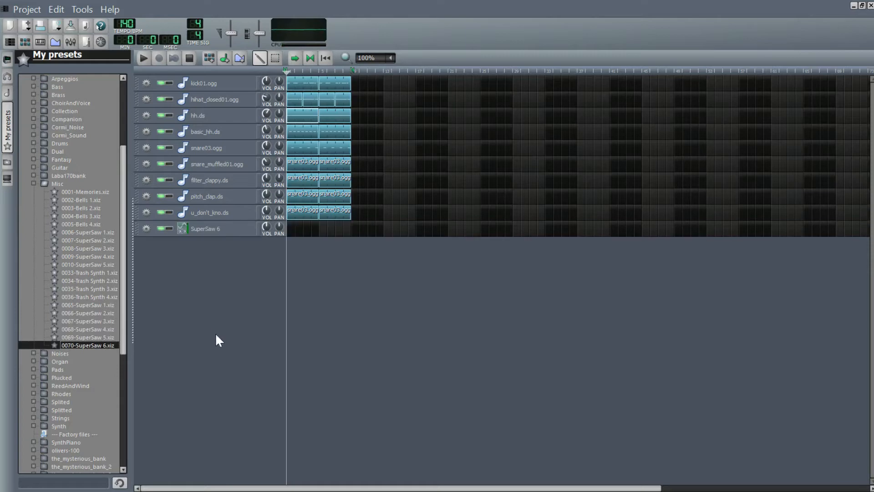
click(14, 107)
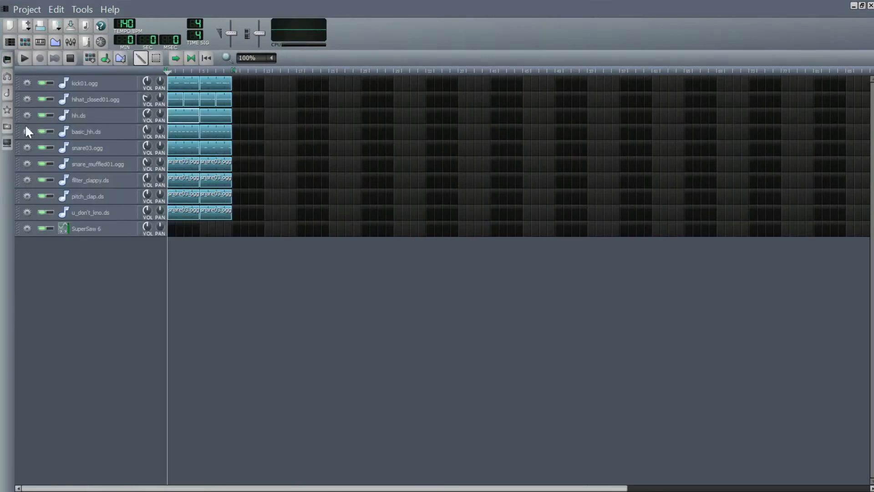
Create a pattern at the start of the SuperSaw 6 track and draw a one-bar C5 note in bar 1
double_click(170, 228)
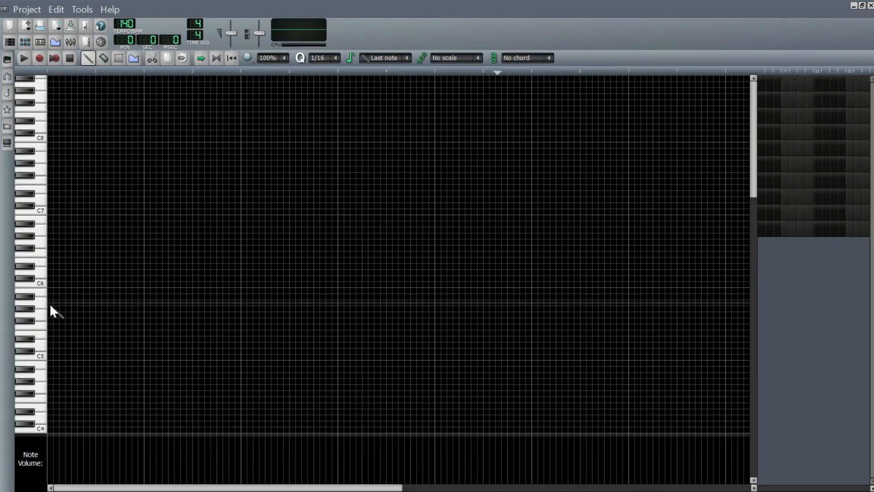
click(50, 374)
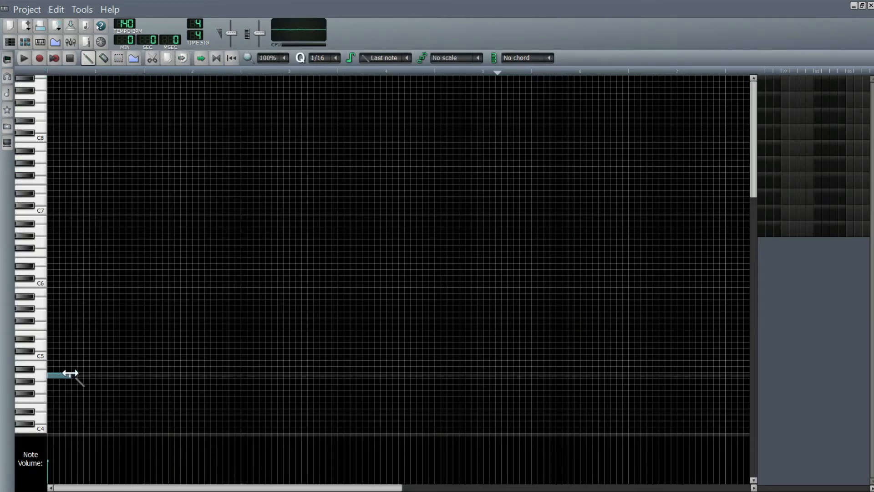
drag(70, 374, 146, 401)
drag(92, 375, 73, 358)
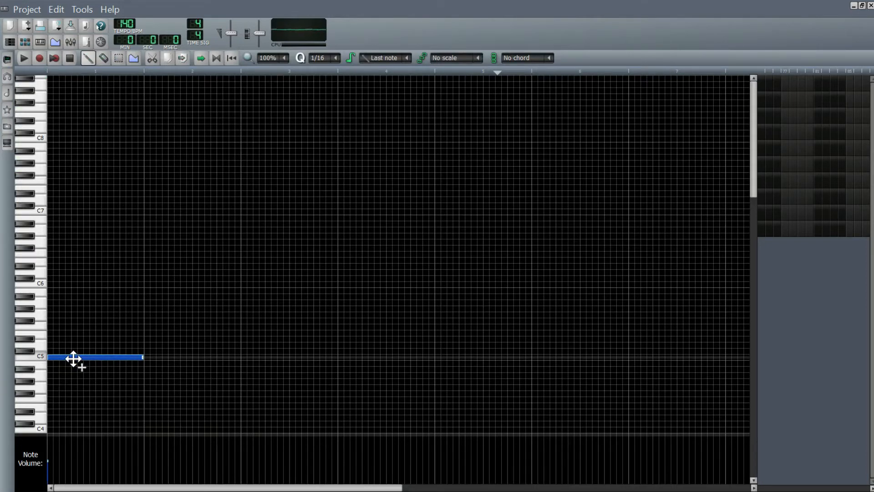
Draw consecutive one-bar notes in bars 2 to 4: E5, A5 and G5
click(147, 338)
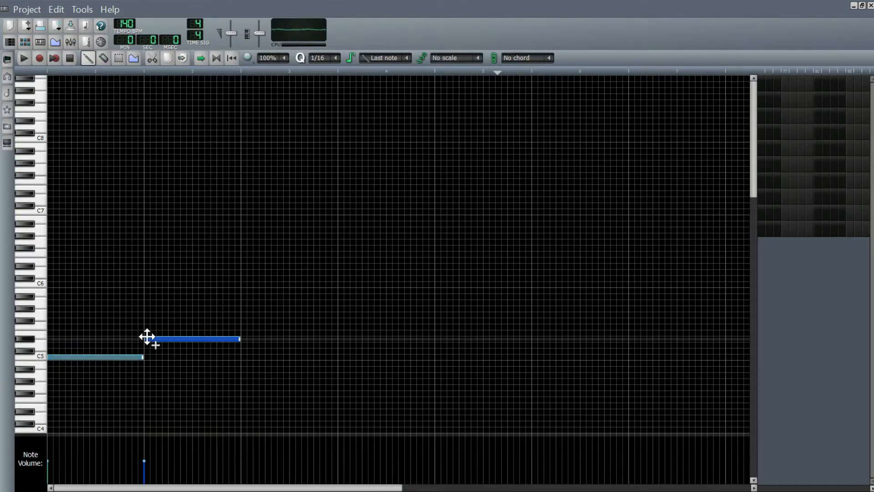
drag(147, 337, 146, 333)
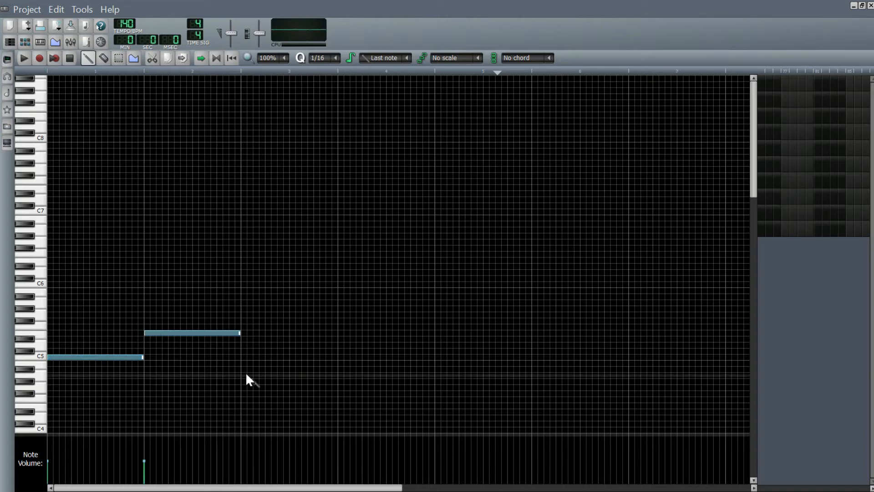
click(244, 298)
drag(244, 299, 244, 302)
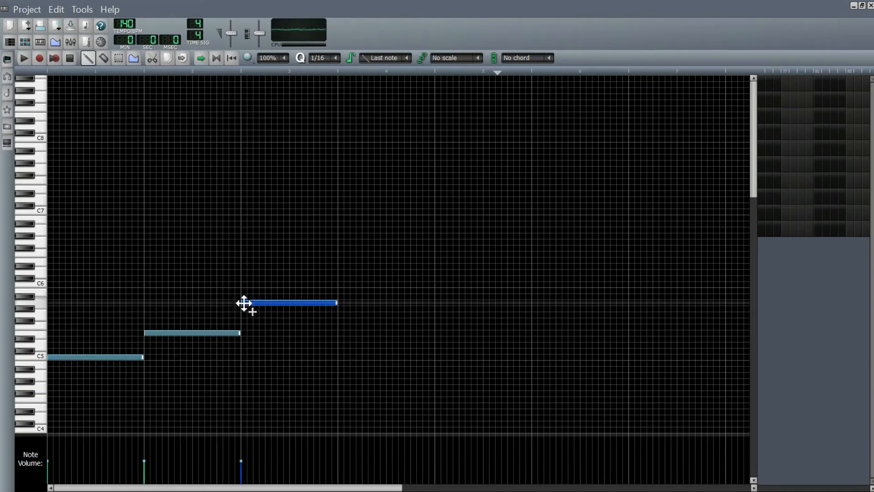
click(340, 315)
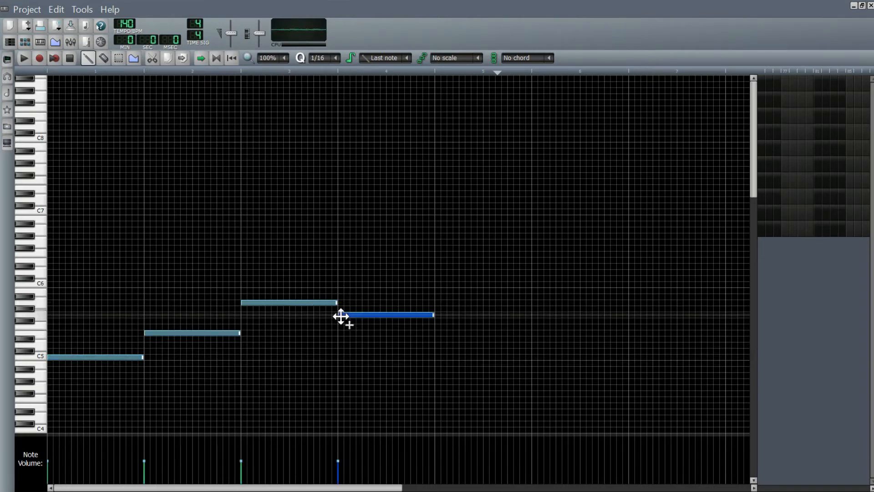
Add a second one-bar note above each bar's first note, E5, G5, C6 and B5, and play back the result
click(84, 357)
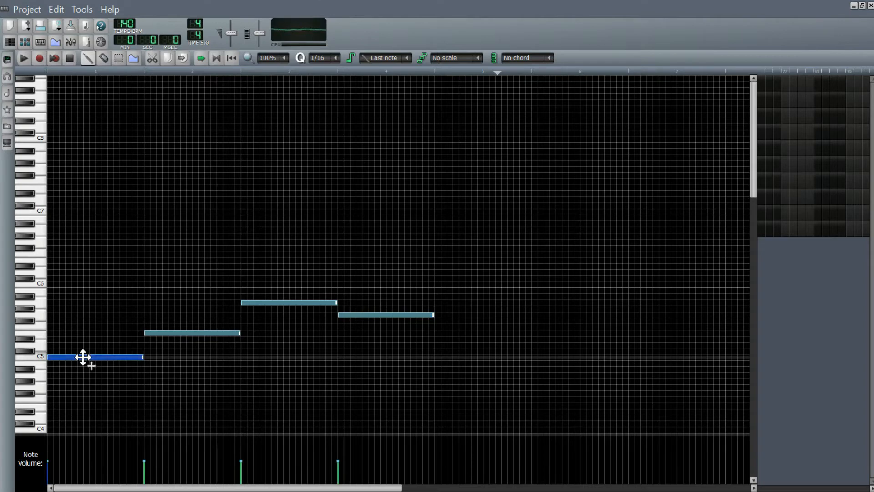
click(49, 328)
drag(48, 327, 49, 333)
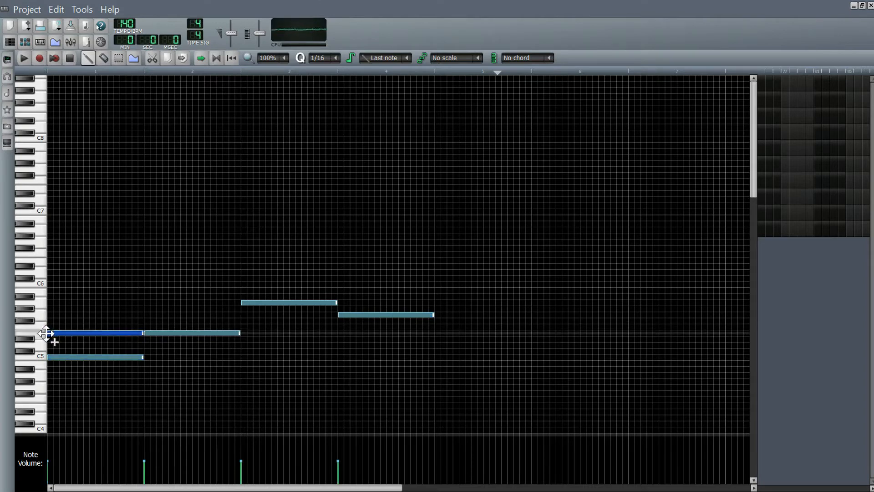
click(144, 315)
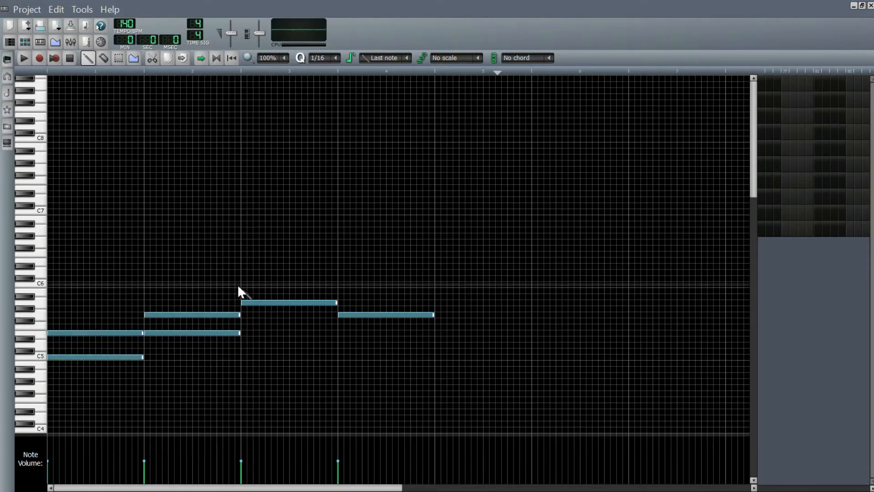
drag(242, 279, 245, 283)
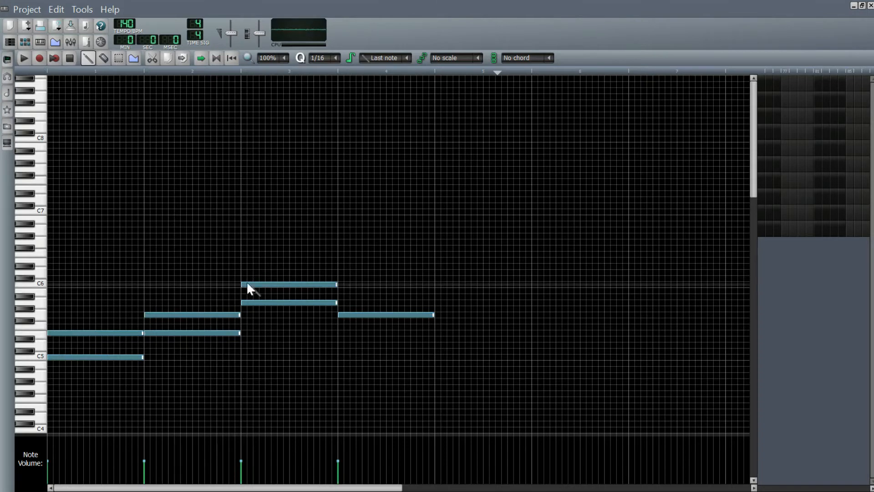
click(343, 291)
key(space)
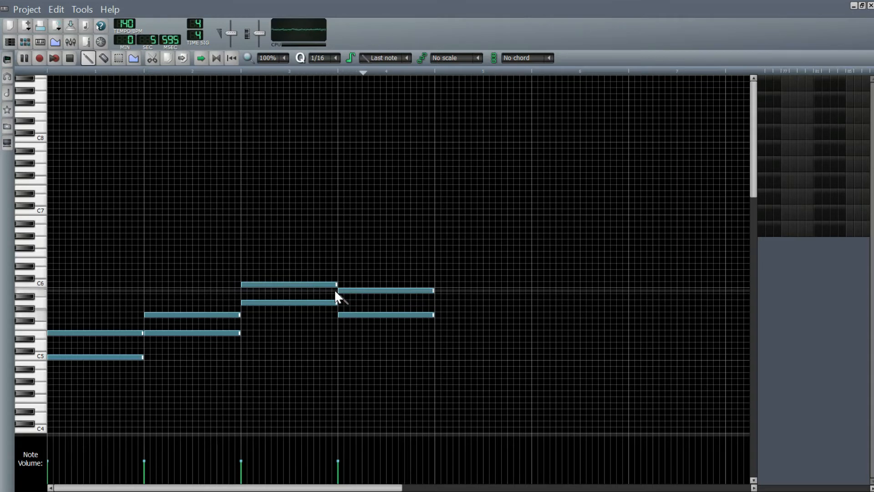
key(space)
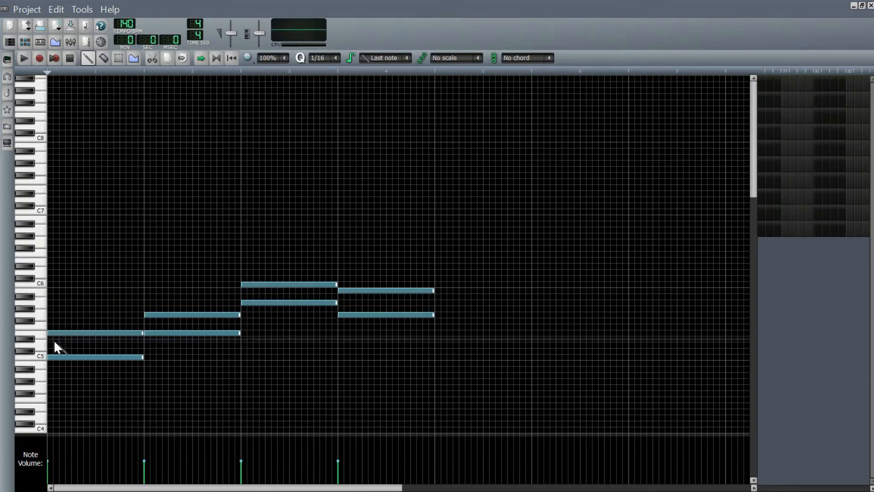
Add G5 and B5 to the bar 1 chord and play it back
drag(49, 308, 45, 291)
click(48, 296)
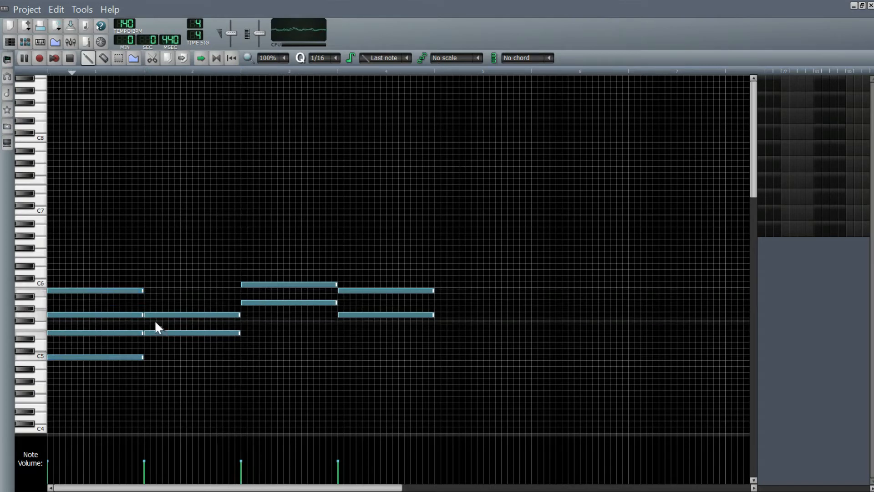
click(115, 291)
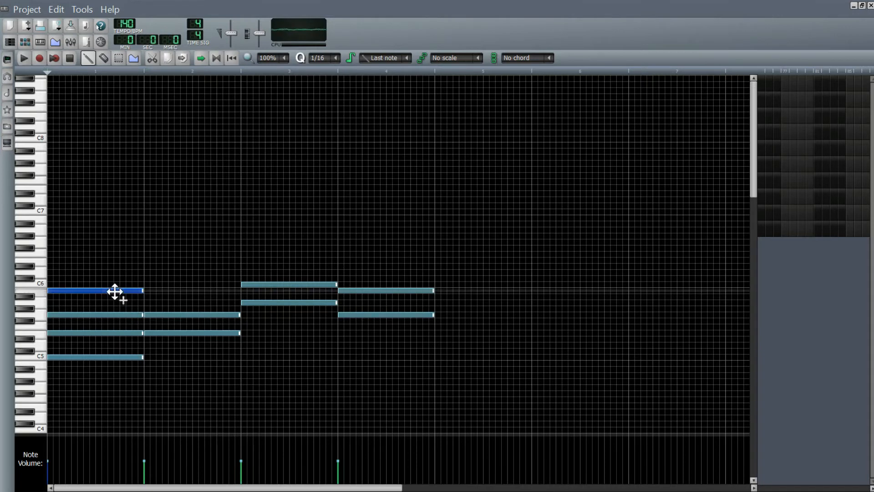
click(107, 358)
key(space)
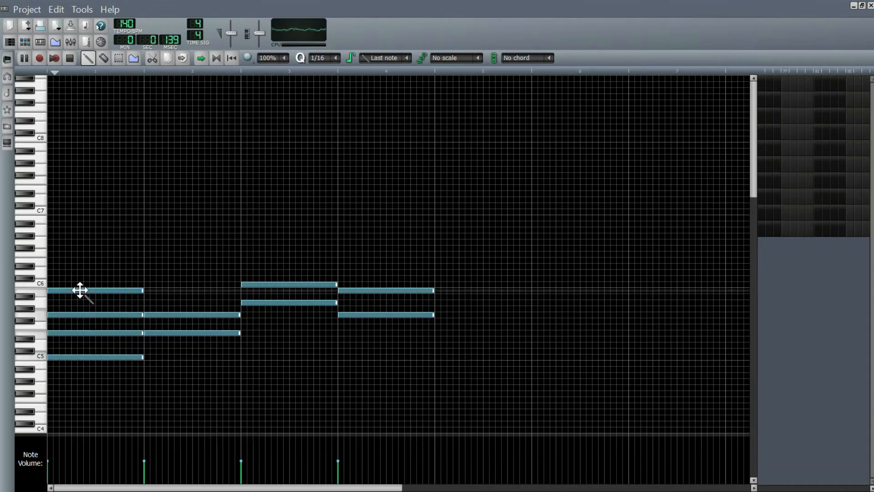
key(space)
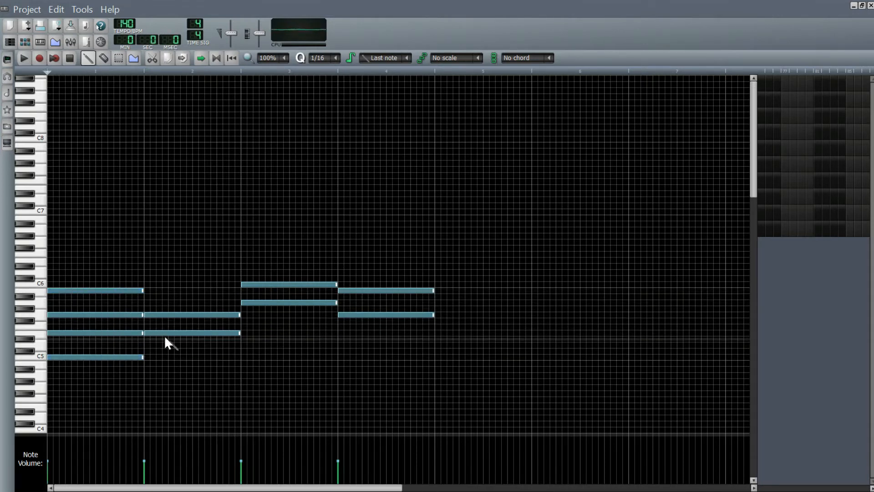
Add B5 and D6 to the bar 2 chord and E6 and G6 to the bar 3 chord, checking playback in between
click(162, 334)
drag(144, 296, 144, 272)
key(space)
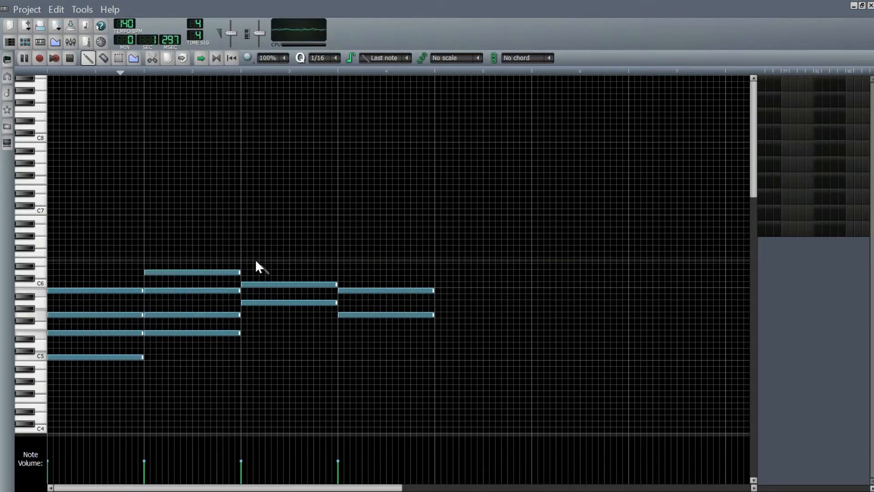
key(space)
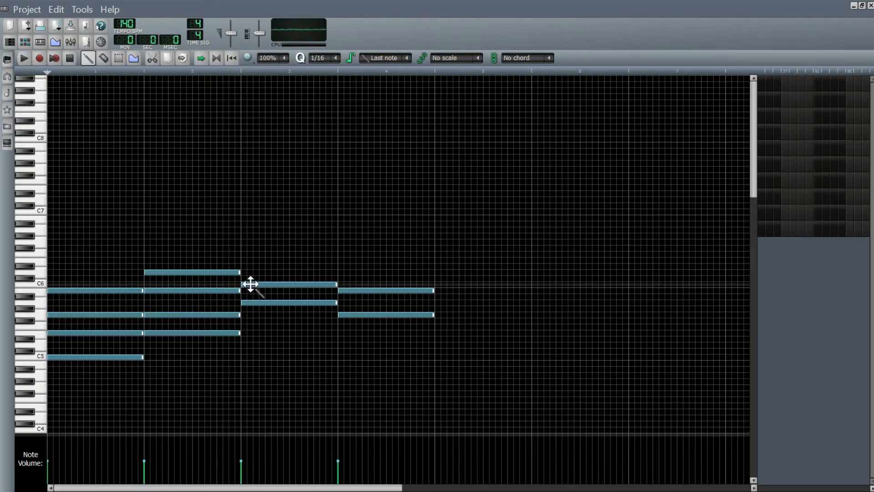
drag(246, 263, 243, 243)
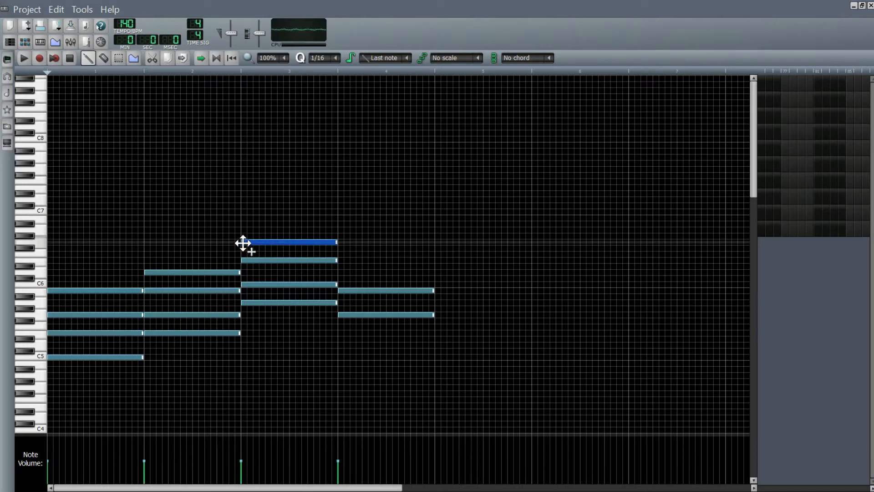
Add D6 and F6 to the bar 4 chord, play back the progression, and raise that chord's top note by a semitone
drag(345, 313, 339, 273)
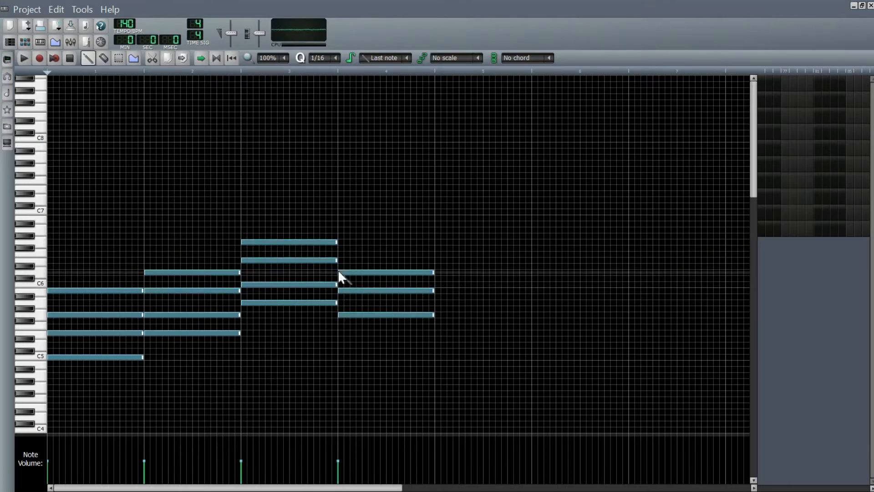
click(342, 254)
key(space)
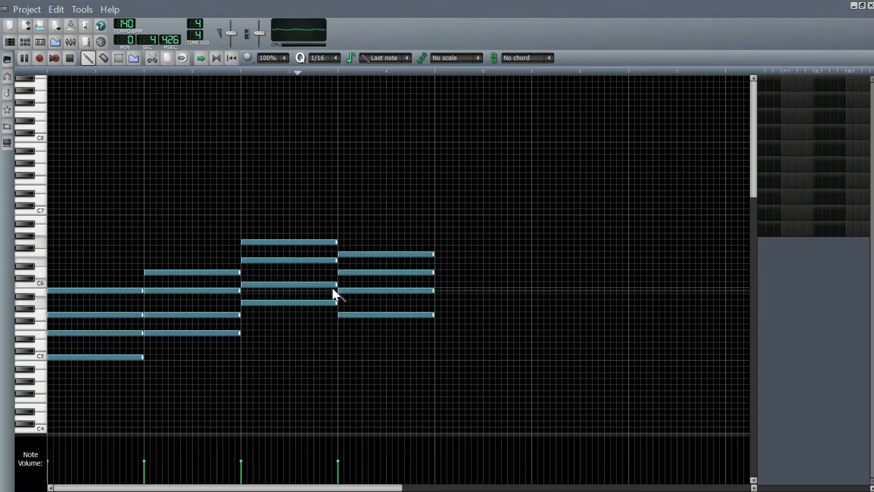
key(space)
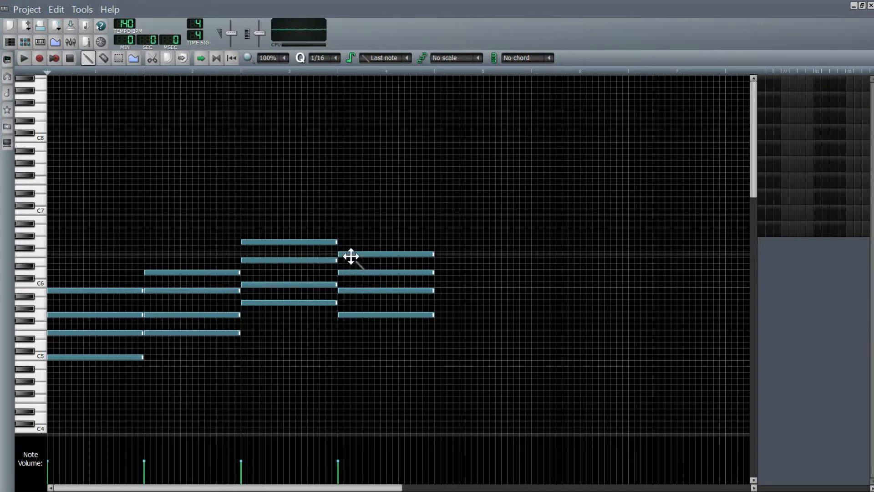
drag(351, 256, 348, 248)
key(space)
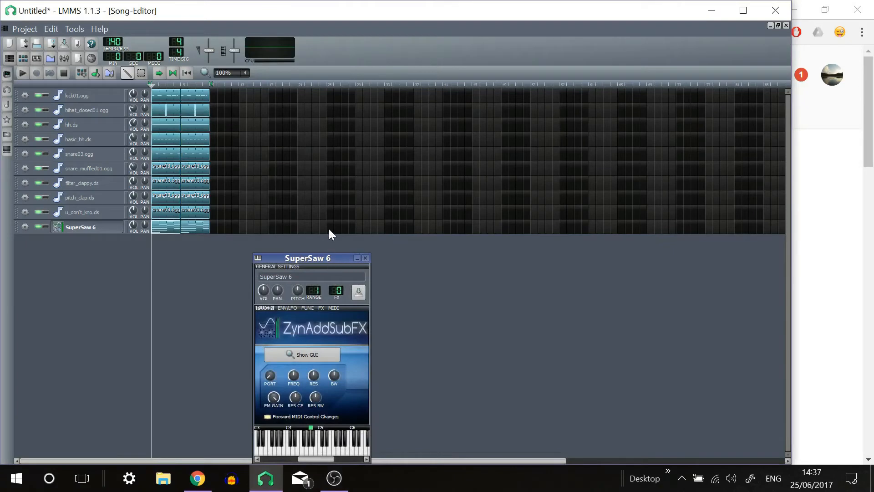
Open the SuperSaw 6 instrument's ZynAddSubFX editor and show the PADsynth envelope and LFO parameters
drag(339, 263, 336, 224)
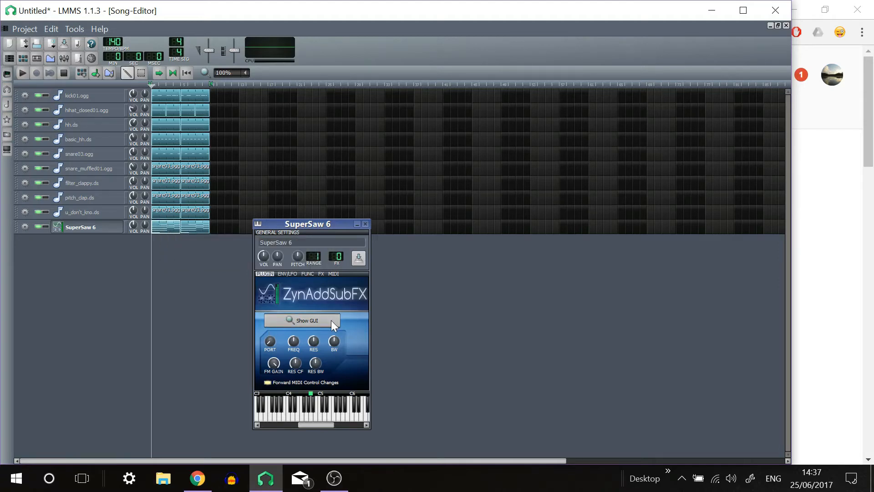
click(305, 320)
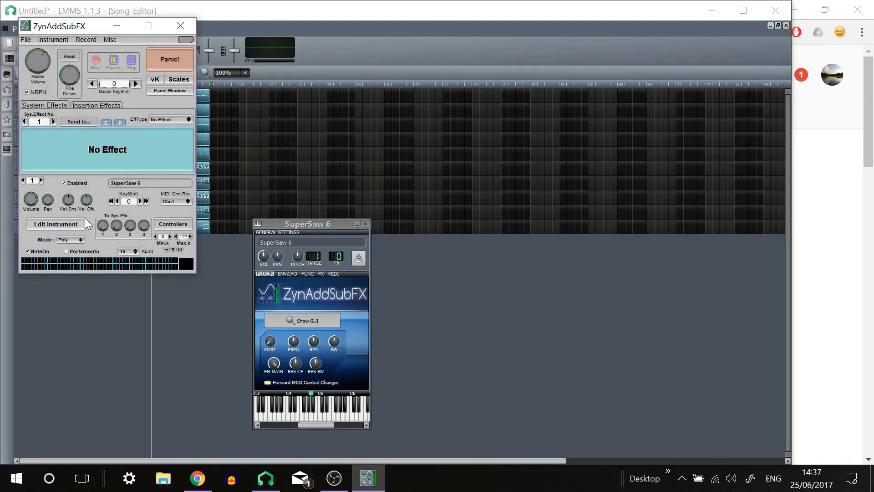
click(76, 229)
click(152, 170)
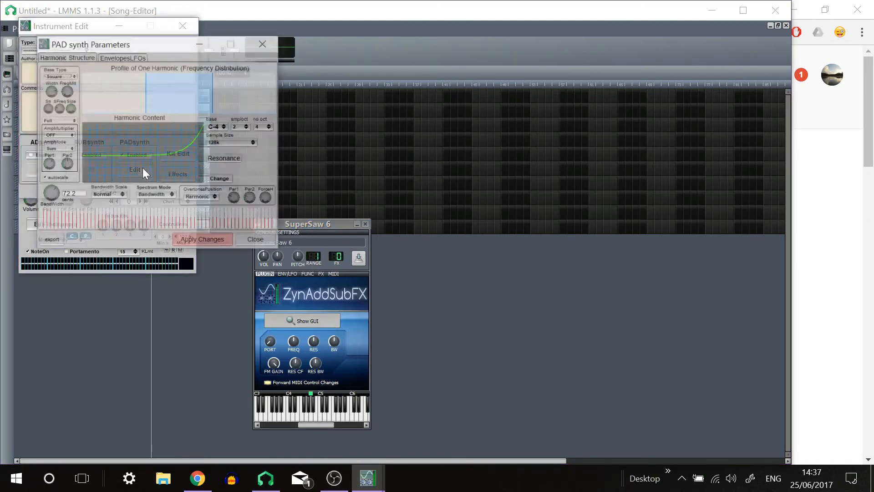
click(124, 58)
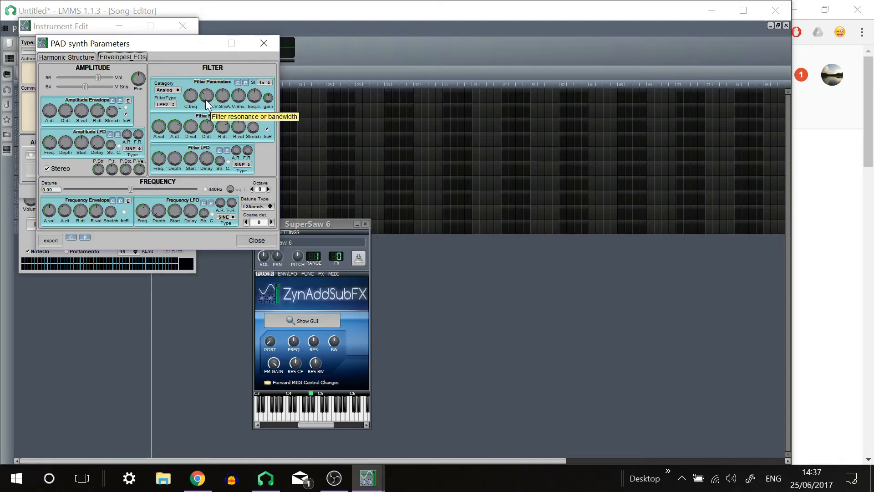
Adjust the PADsynth Amplitude Envelope's attack, release and decay times and the Filter Envelope's release time
click(84, 102)
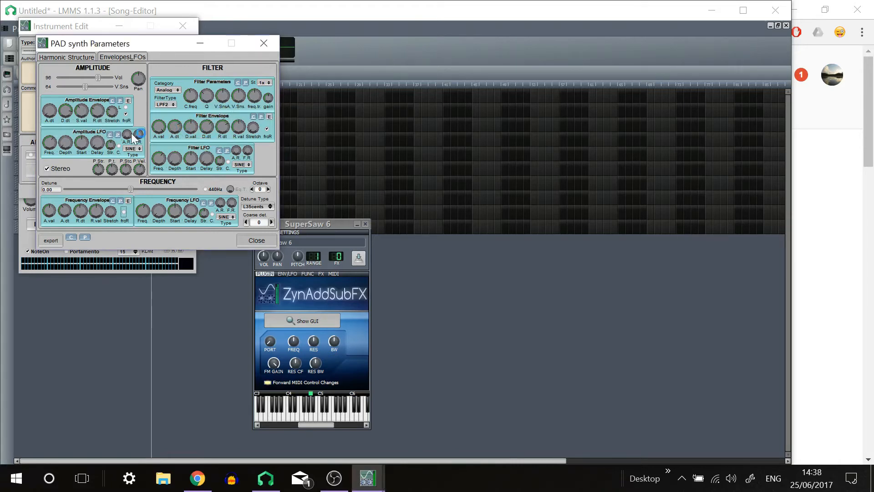
mouse_move(49, 114)
mouse_down()
mouse_move(51, 101)
mouse_move(56, 112)
mouse_up()
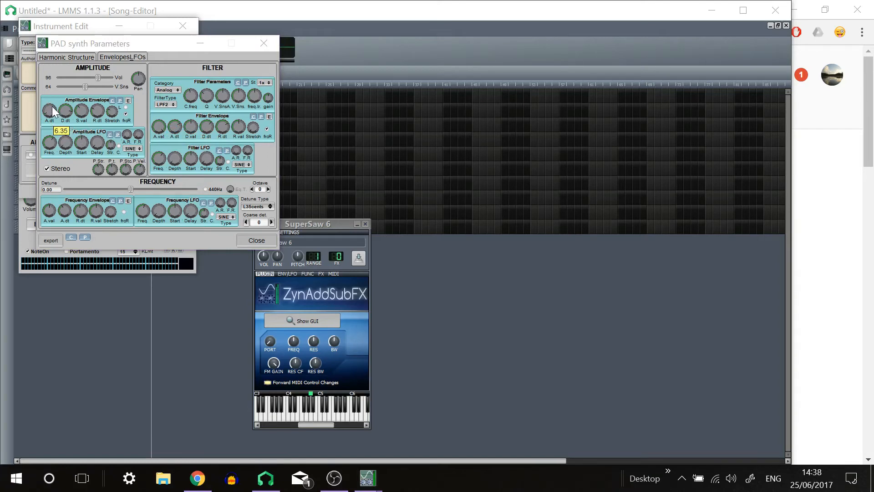
drag(53, 107, 47, 111)
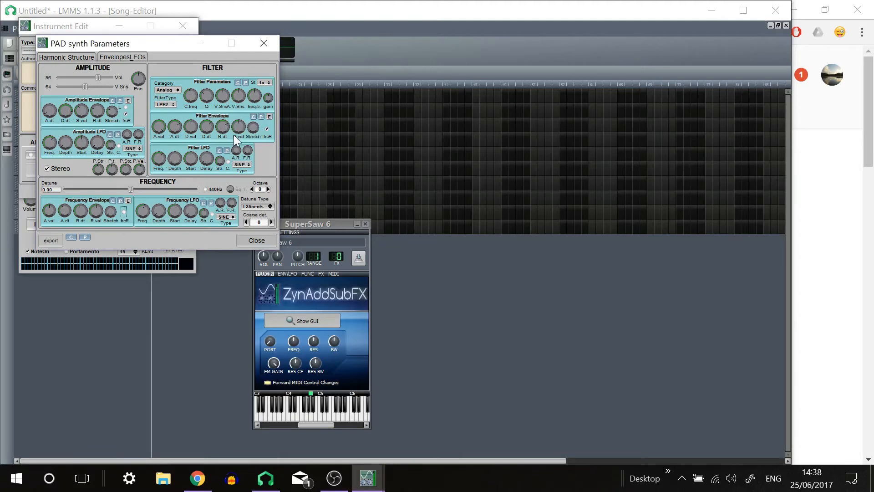
drag(223, 125, 241, 159)
click(99, 114)
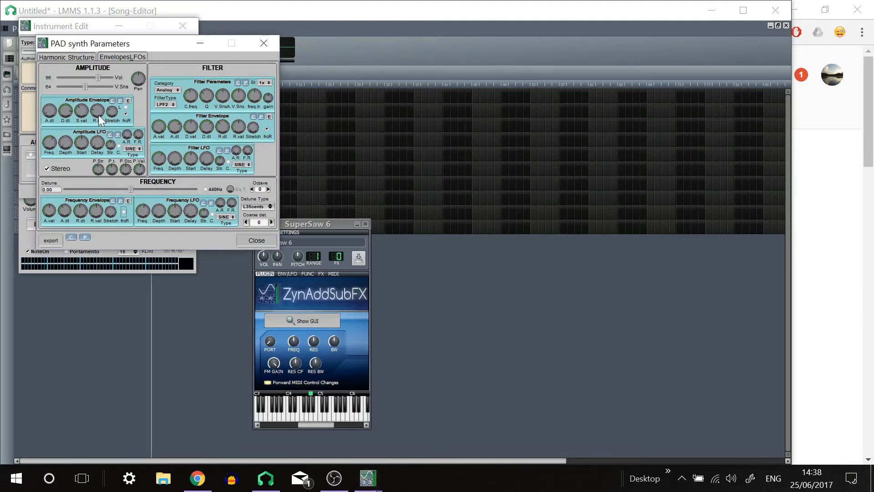
drag(65, 115, 86, 87)
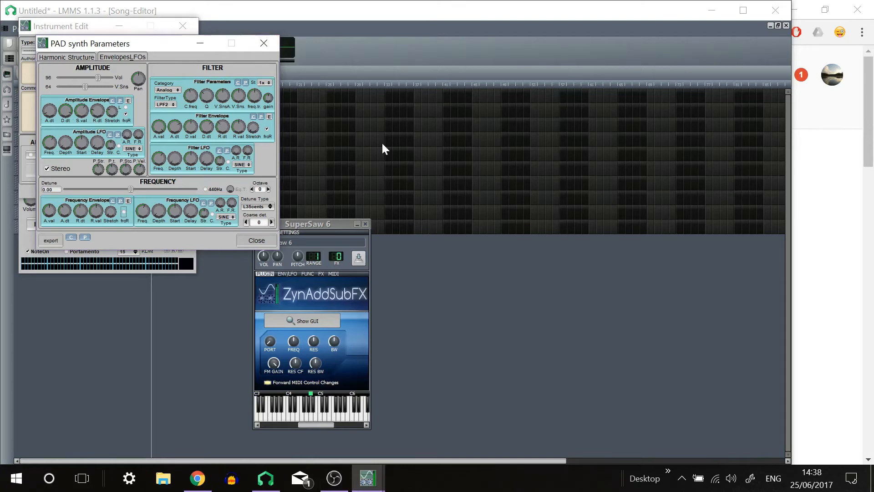
Return to the Song-Editor, start playback and solo the SuperSaw 6 track
click(377, 246)
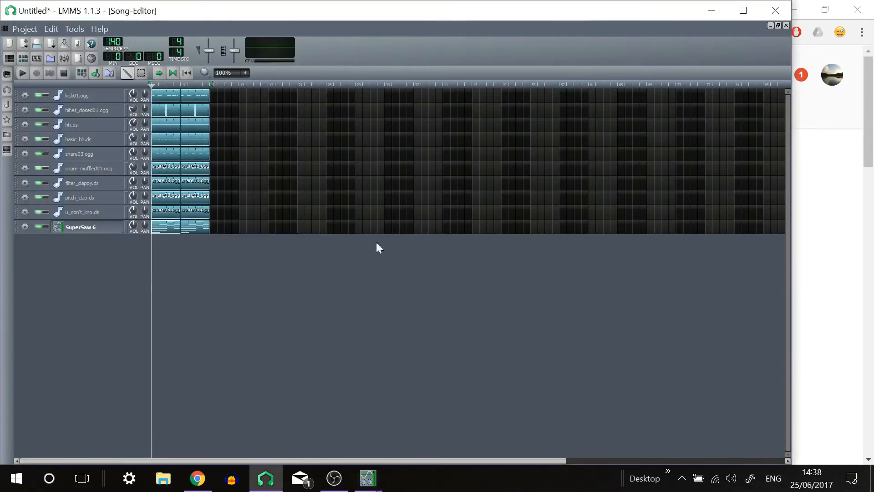
click(25, 74)
click(48, 227)
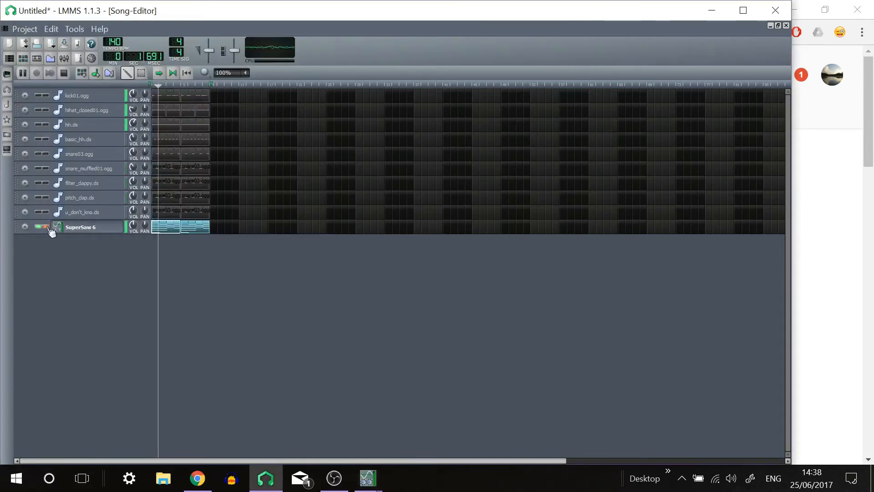
Reopen the SuperSaw 6 PADsynth parameters and fine-tune the Amplitude Envelope's attack time
click(101, 230)
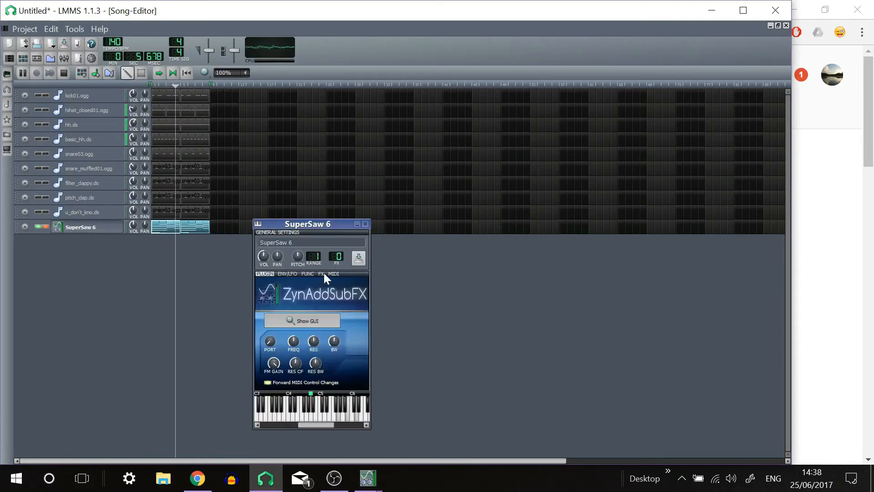
click(368, 479)
click(442, 397)
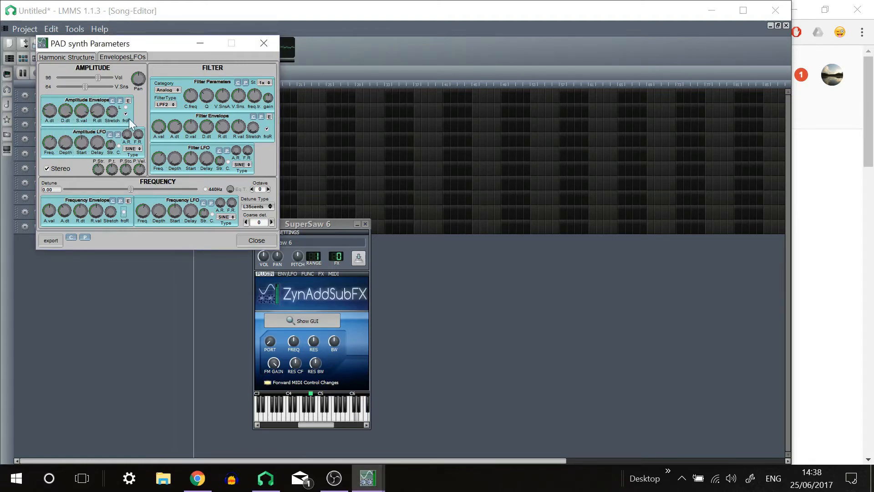
drag(52, 113, 51, 114)
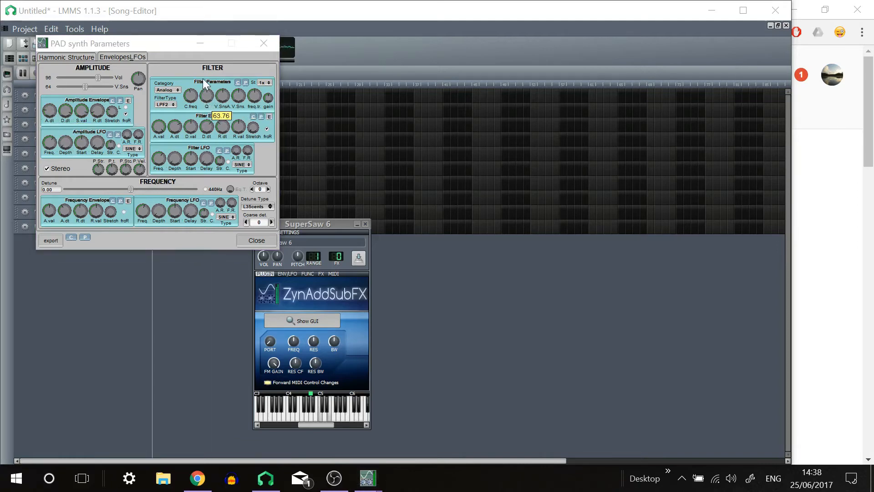
Adjust the PADsynth filter's Q and centre frequency, along with the Filter Envelope's attack and release times
mouse_move(204, 91)
mouse_down()
mouse_move(224, 129)
mouse_move(203, 74)
mouse_move(199, 105)
mouse_up()
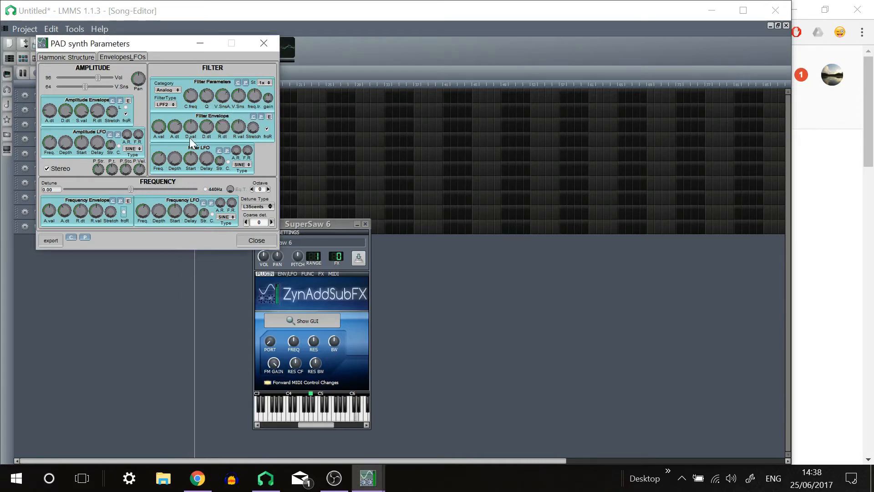
drag(190, 150, 175, 124)
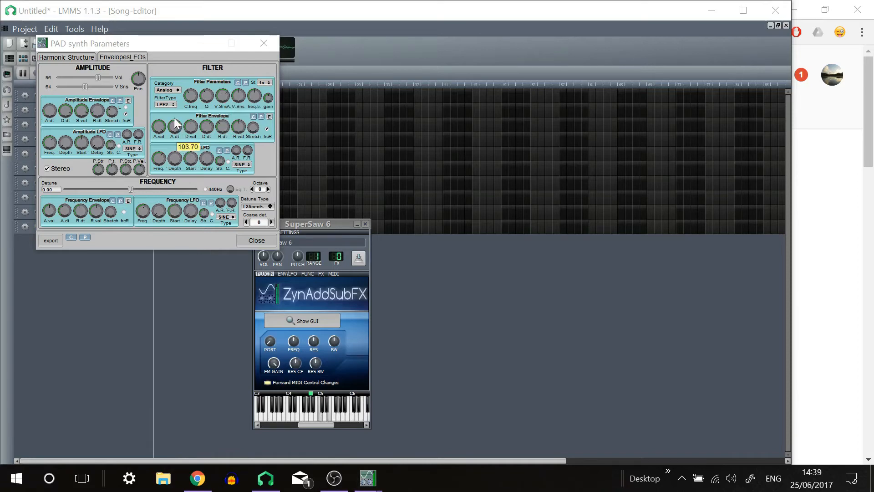
click(175, 130)
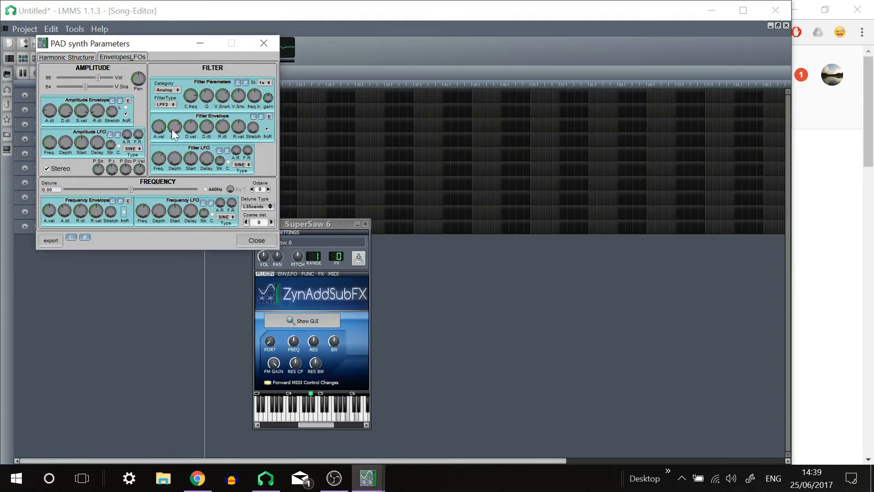
drag(222, 128, 228, 144)
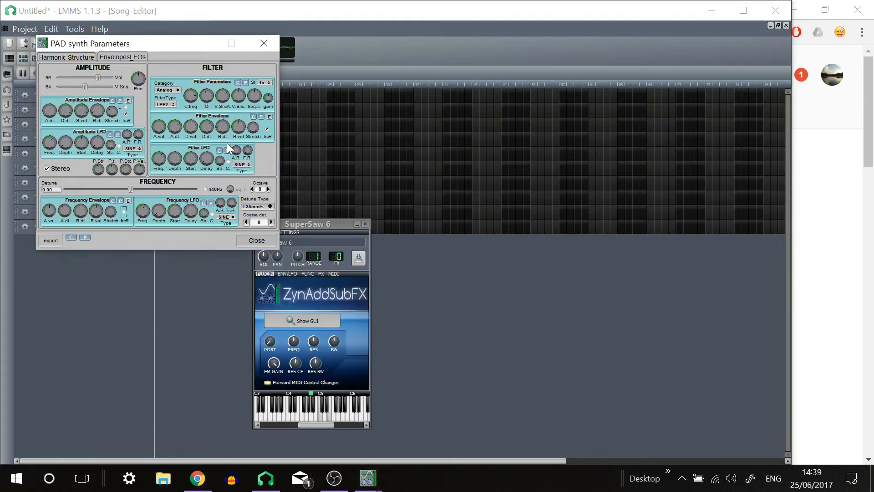
drag(190, 97, 198, 116)
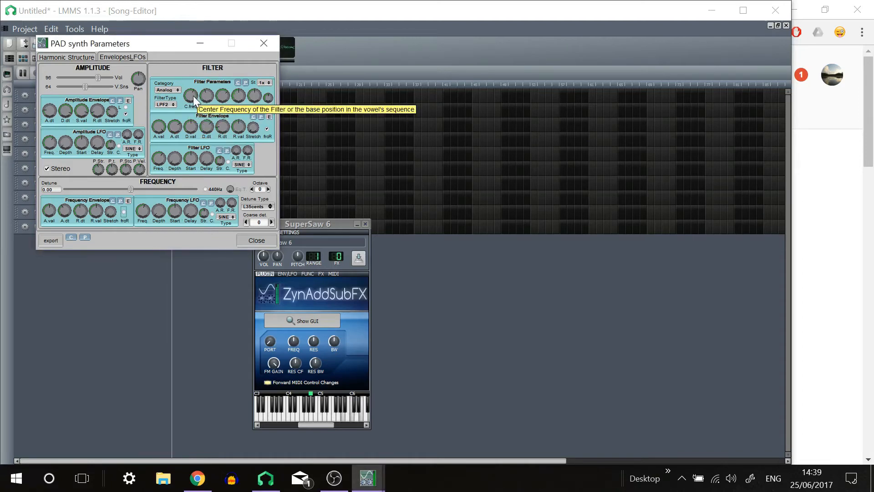
drag(190, 98, 191, 93)
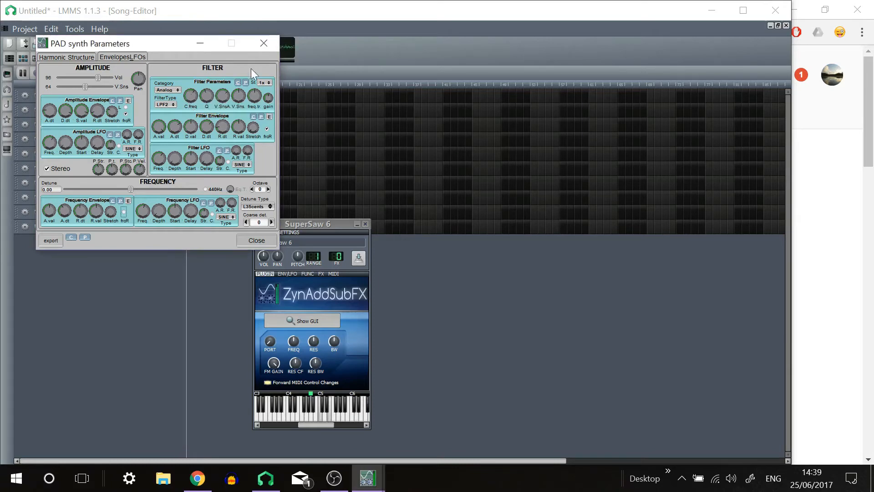
Close the PADsynth editor, unsolo the SuperSaw 6 track and stop playback
click(263, 46)
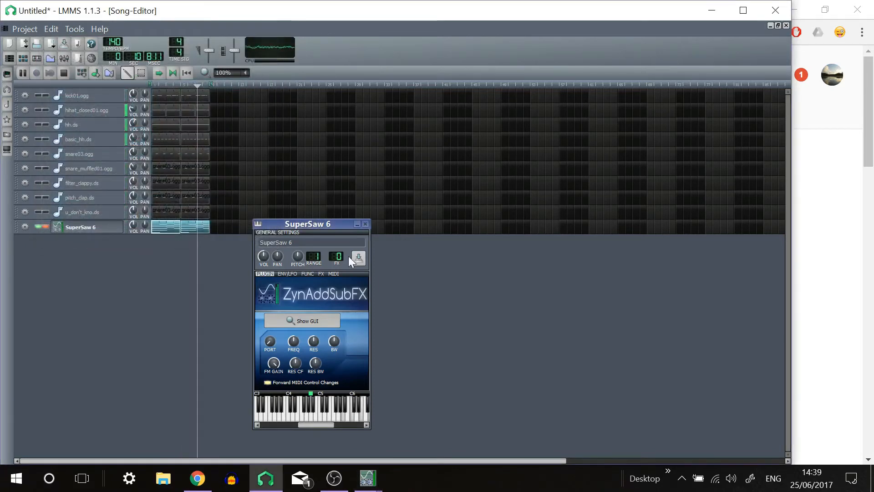
click(313, 322)
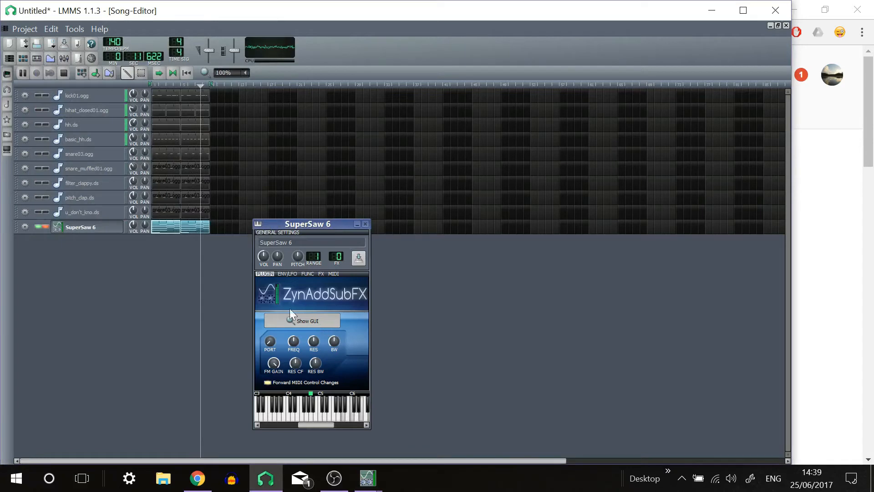
click(45, 227)
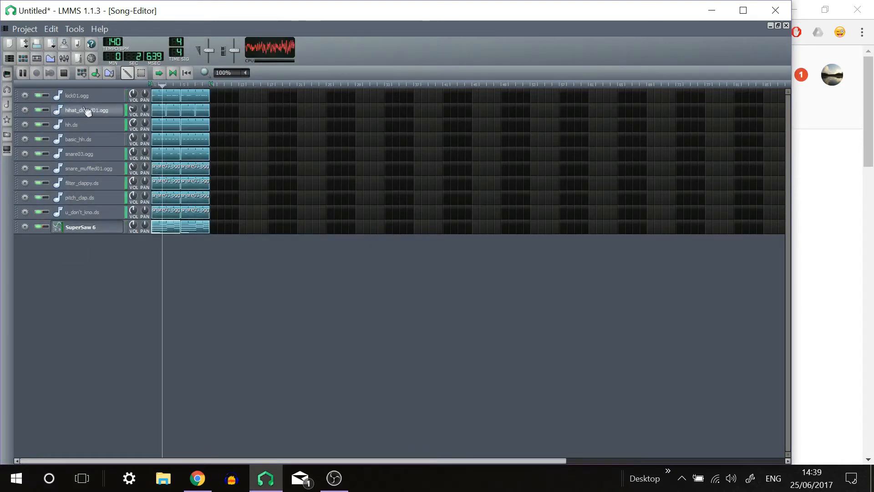
click(64, 73)
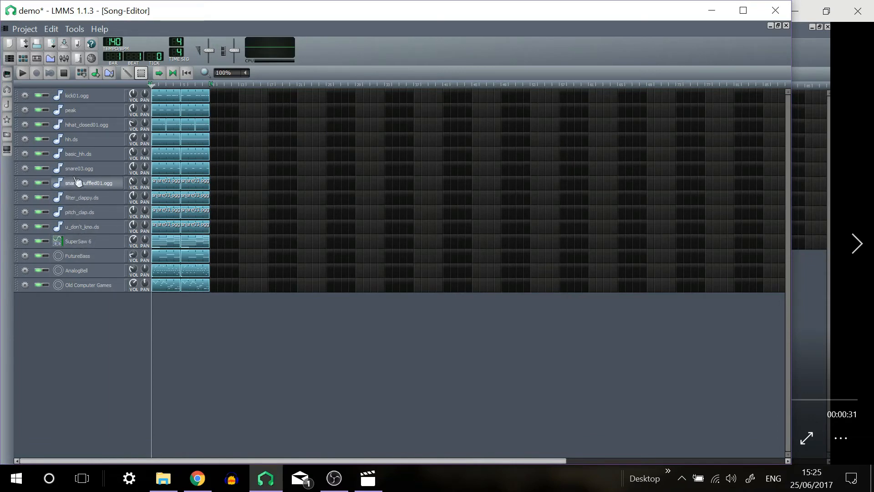
In the demo project, examine the kick01.ogg effects chain and the Amplifier controls on FX-Mixer channel 5
click(87, 94)
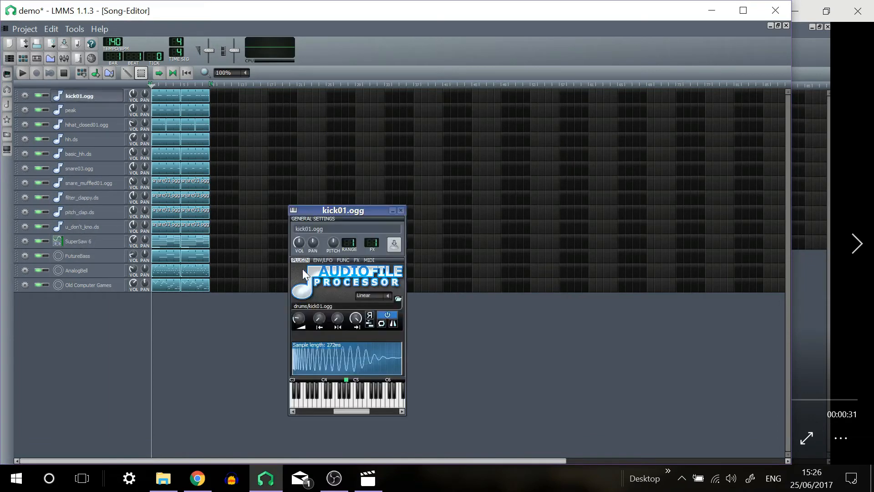
click(357, 260)
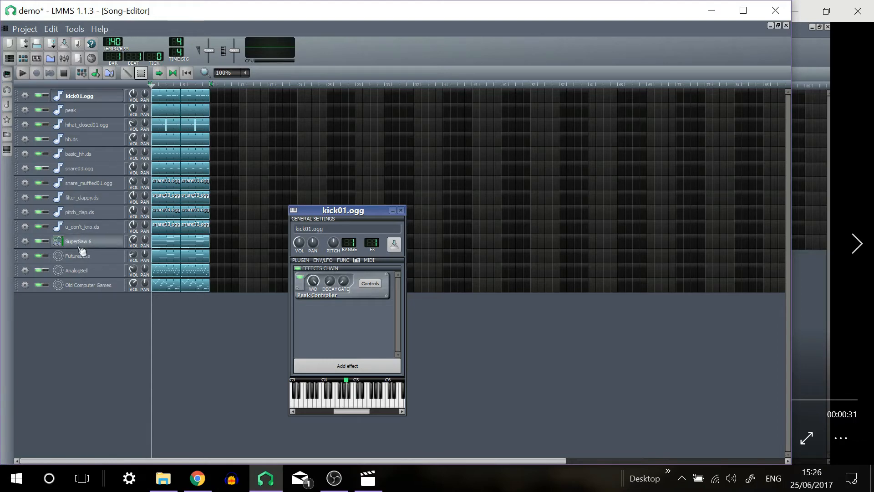
click(64, 59)
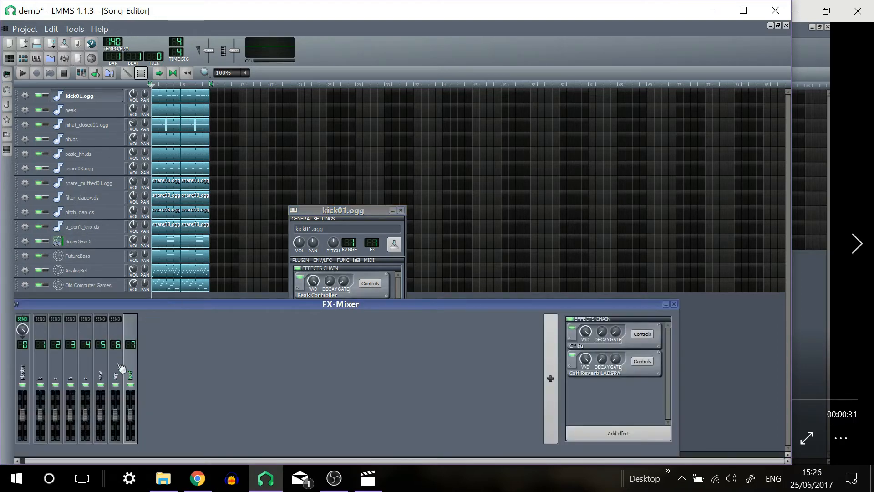
click(643, 336)
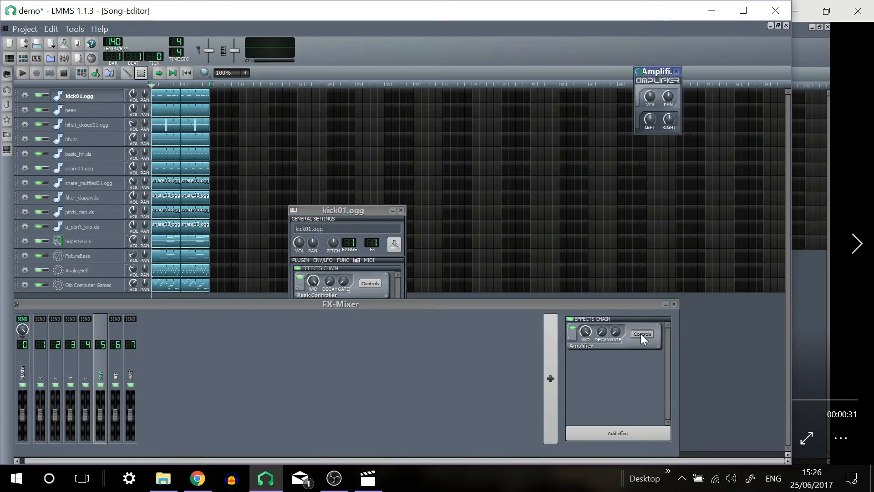
Remove the controller connection from the Amplifier's volume and set up a new connection to user controller Controller 1
right_click(656, 101)
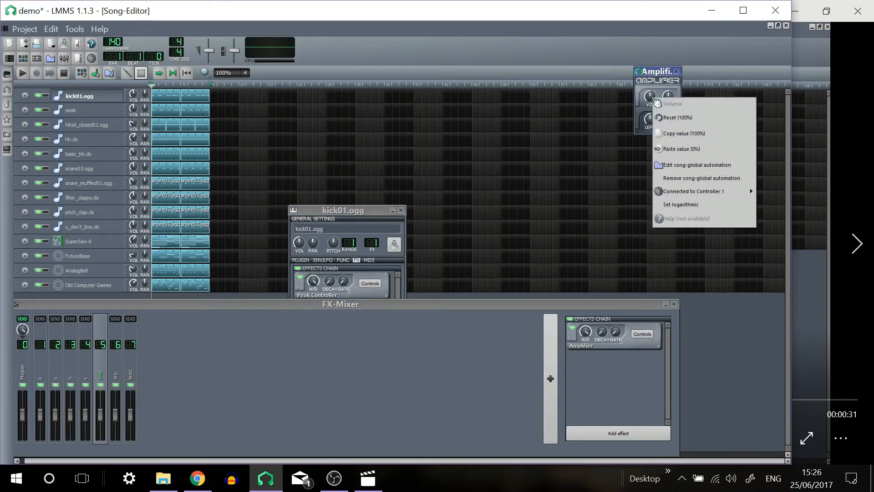
mouse_move(673, 194)
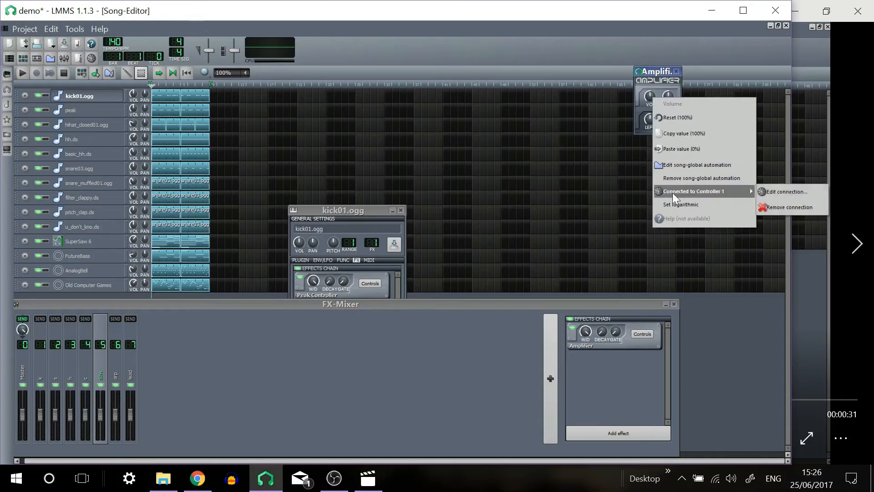
click(781, 206)
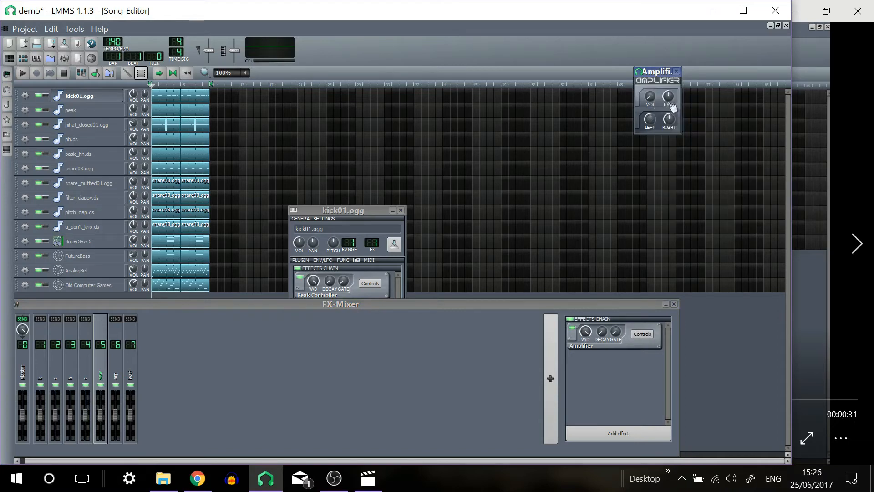
right_click(660, 103)
click(693, 195)
click(352, 231)
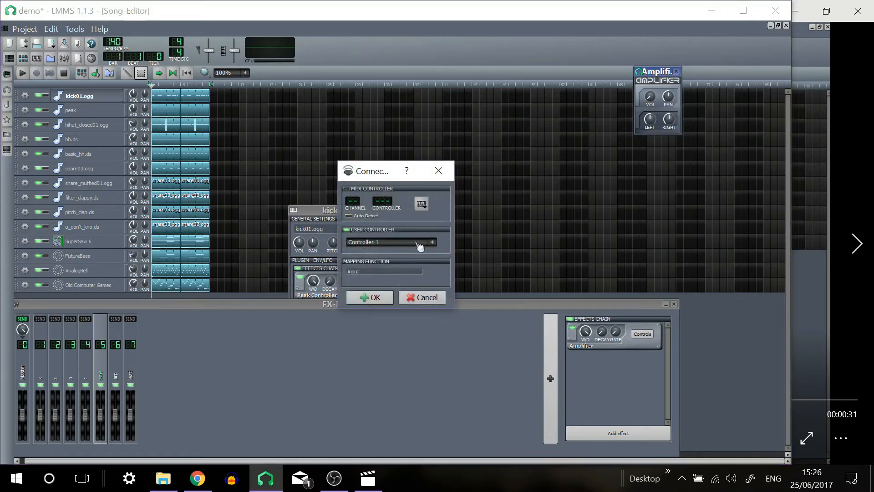
scroll(419, 246, down, 1)
scroll(419, 246, up, 1)
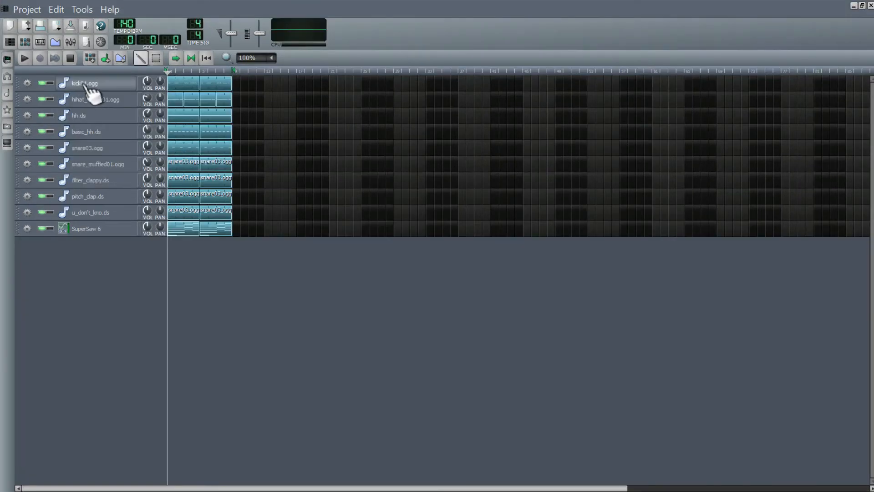
Add a Peak Controller effect to the kick01.ogg track in the original project and show its controls
click(86, 84)
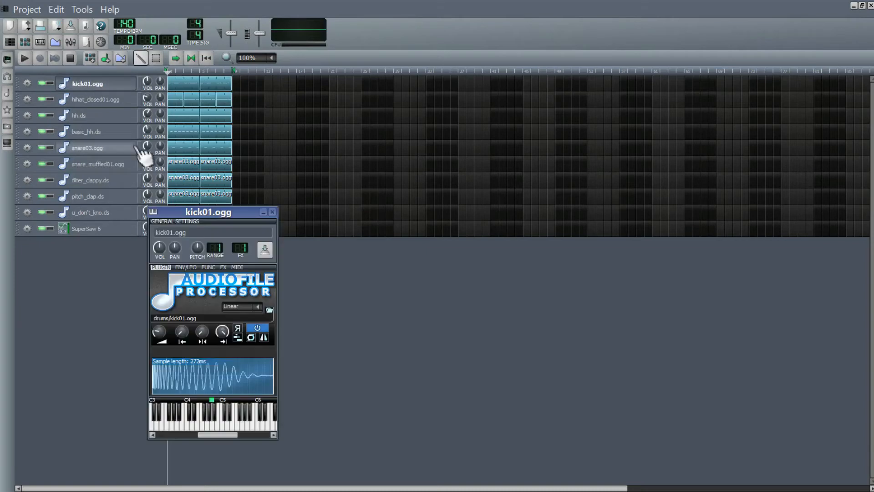
click(223, 267)
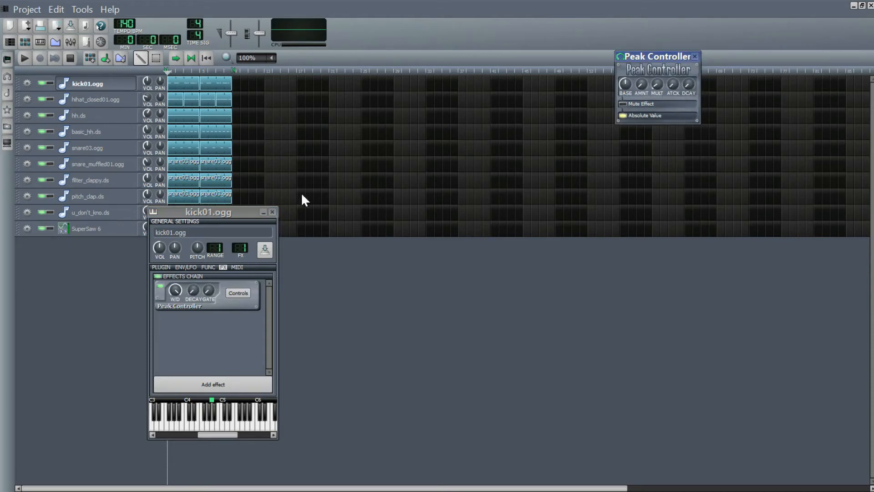
click(272, 212)
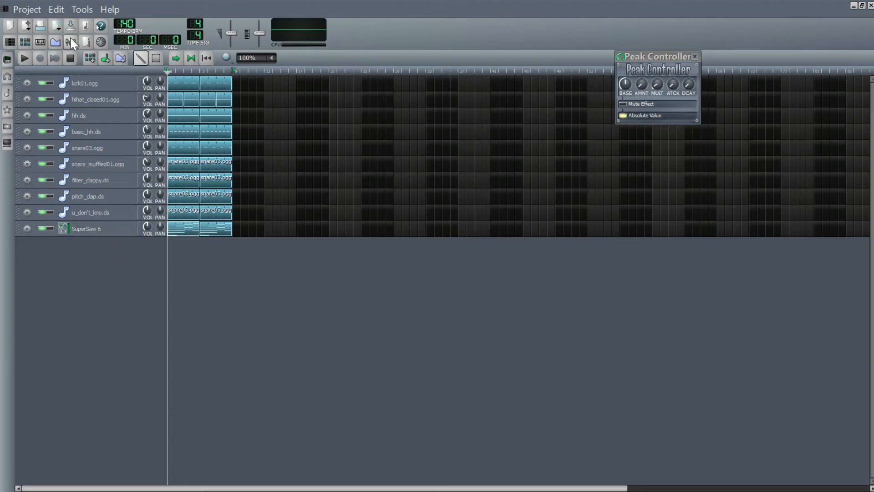
Check the SuperSaw 6 FX channel, rename FX-Mixer channel 5 for the saw and add an Amplifier effect to it
click(95, 229)
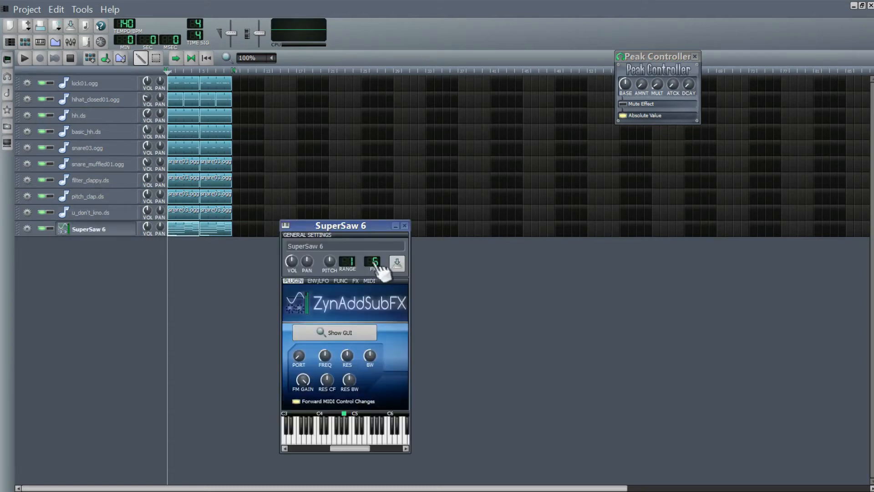
click(405, 227)
click(70, 42)
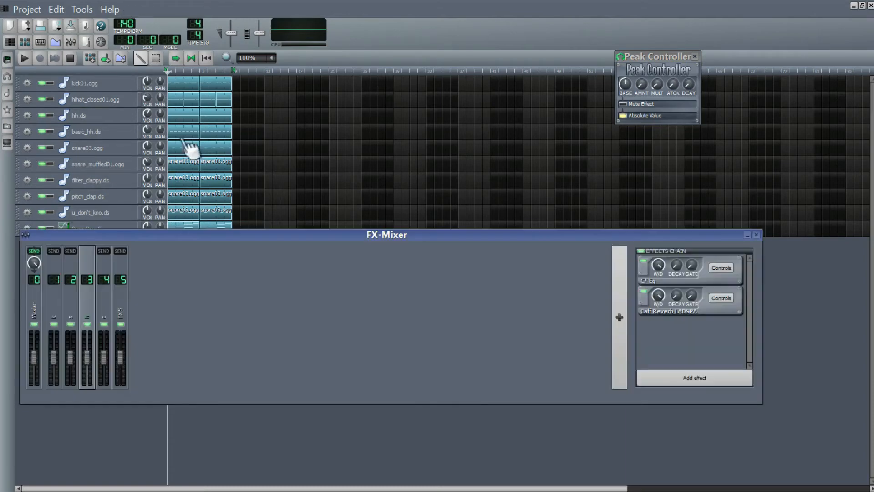
click(122, 294)
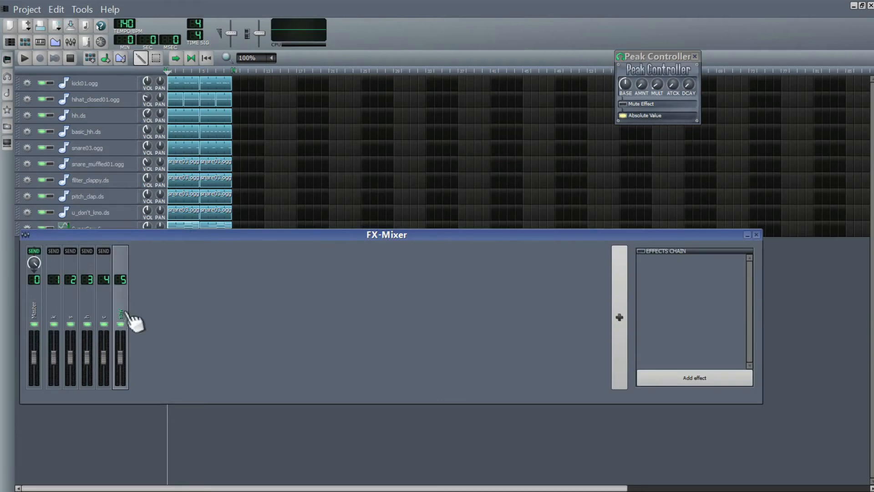
click(732, 378)
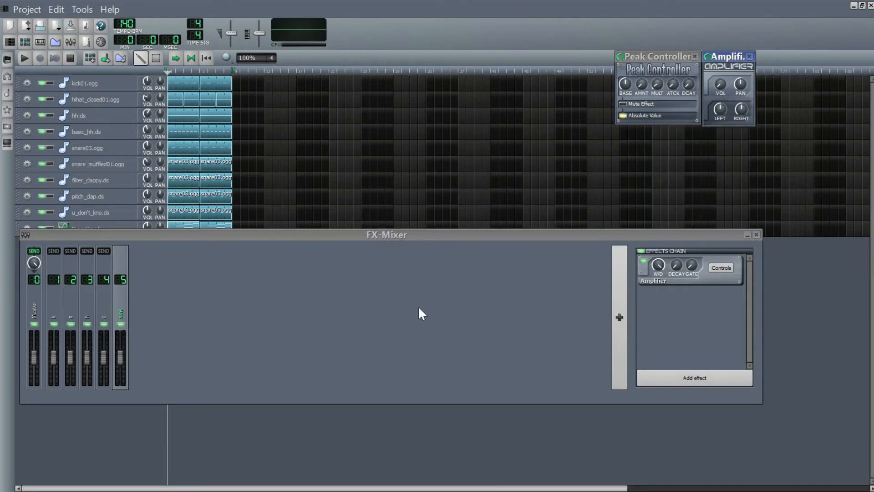
Adjust the Amplifier's volume control and play back the song to audition its effect on the saw
drag(724, 88, 724, 88)
click(756, 234)
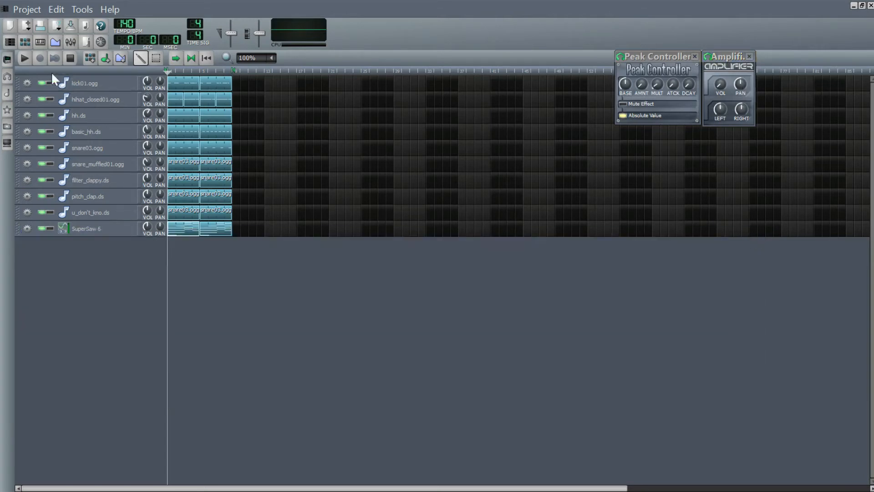
click(26, 58)
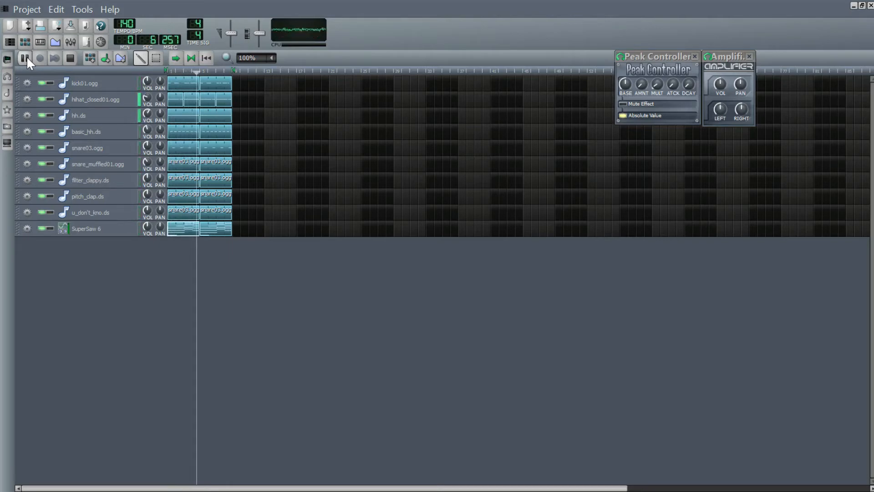
click(69, 58)
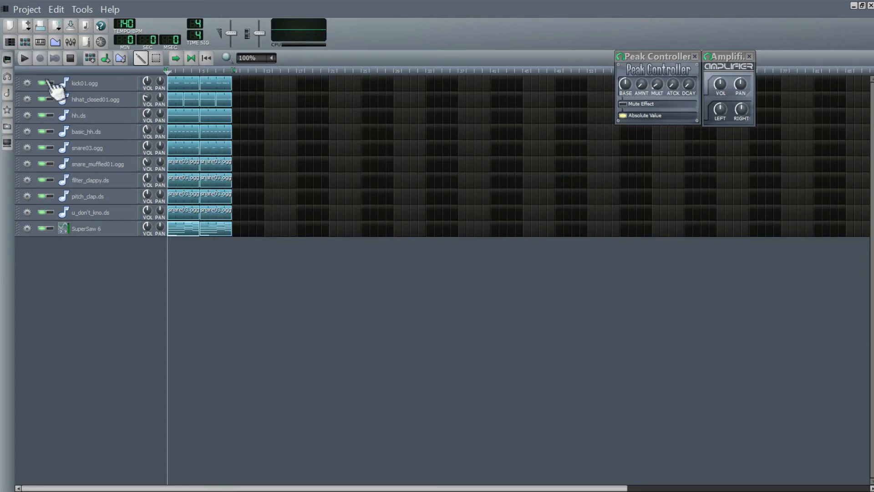
Clone the kick01.ogg track
click(7, 93)
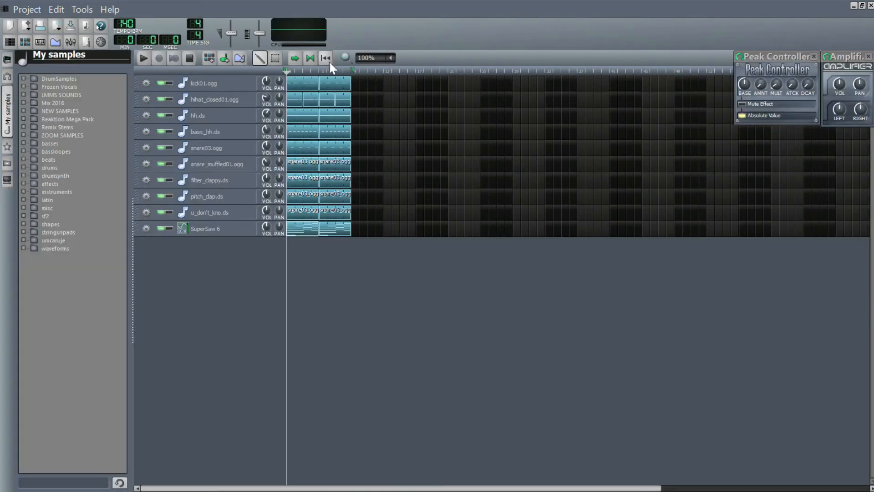
click(9, 117)
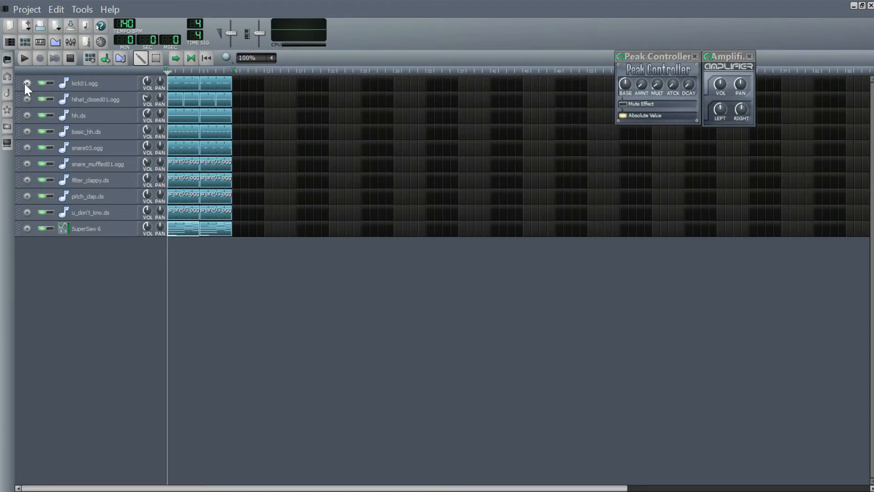
click(38, 96)
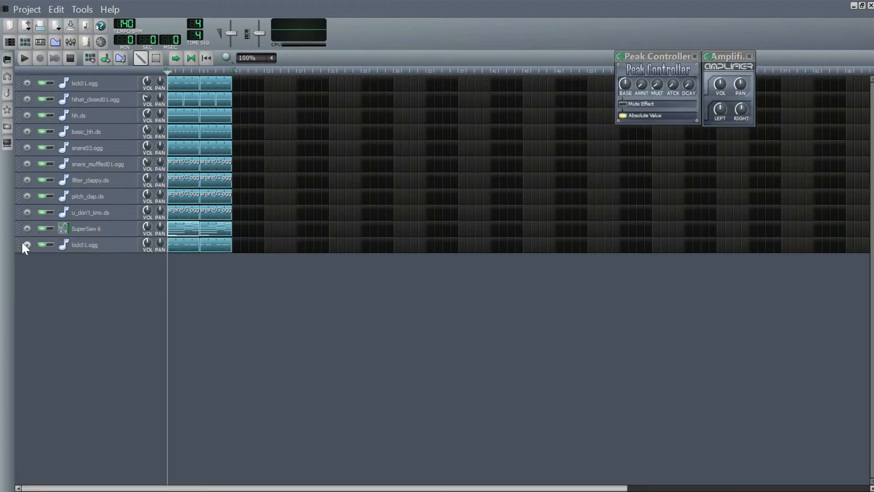
Move the cloned kick track directly below the original kick and briefly audition the song with the original muted
drag(21, 241, 24, 97)
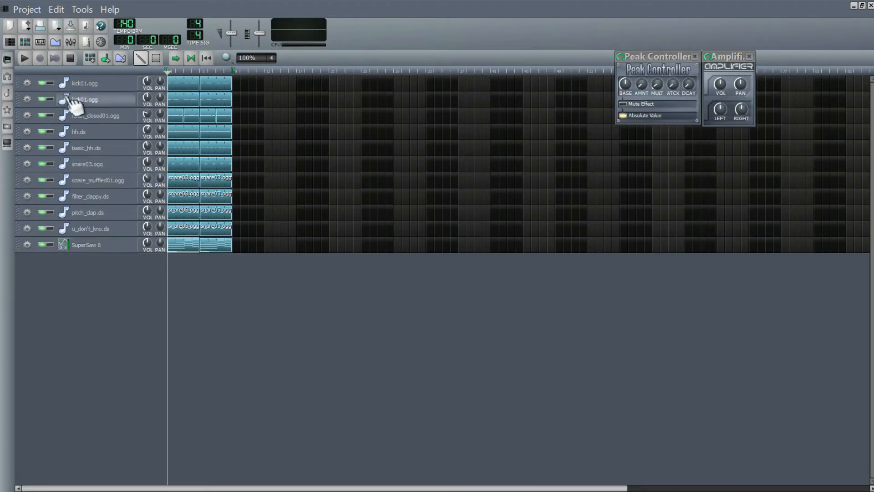
click(45, 83)
click(25, 59)
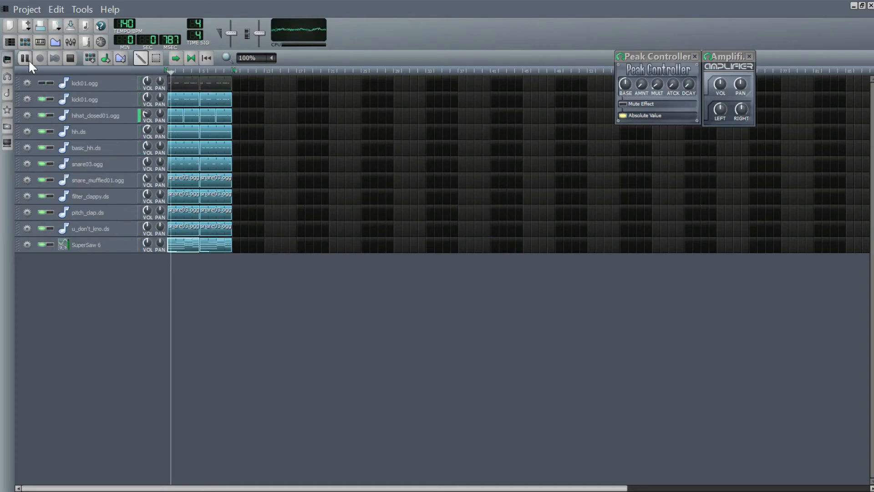
click(70, 58)
Rename the cloned kick track as peak
click(102, 108)
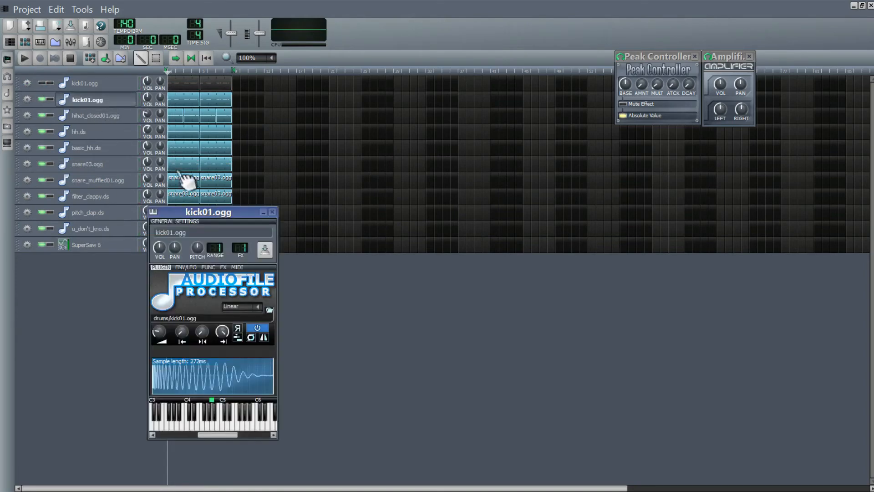
key(ctrl+a)
text(peak)
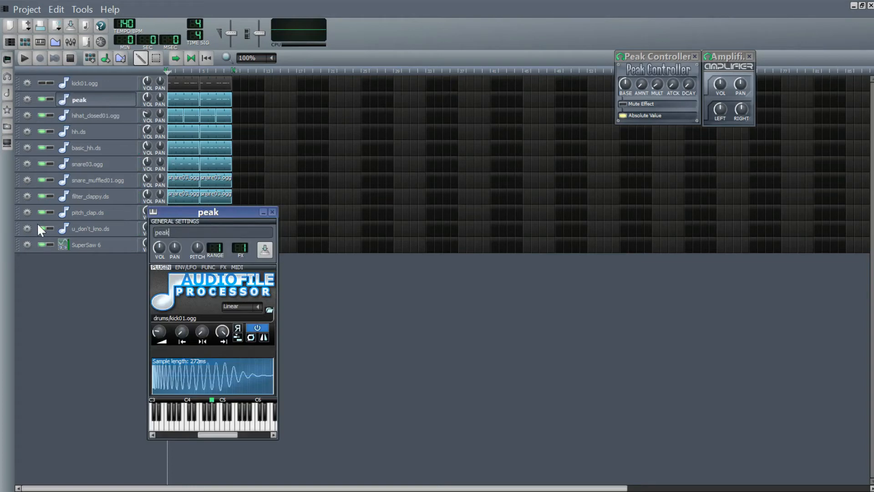
Enable Mute Effect in the Peak Controller on the peak track and close its controls
click(224, 266)
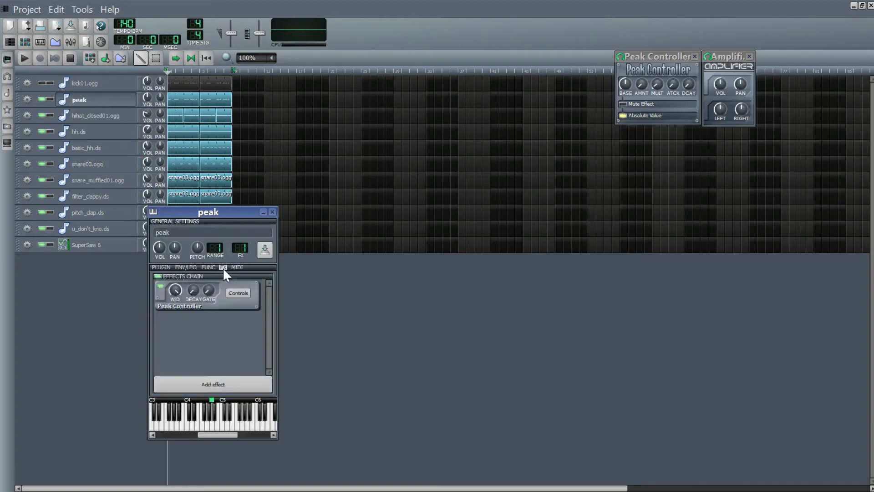
click(239, 294)
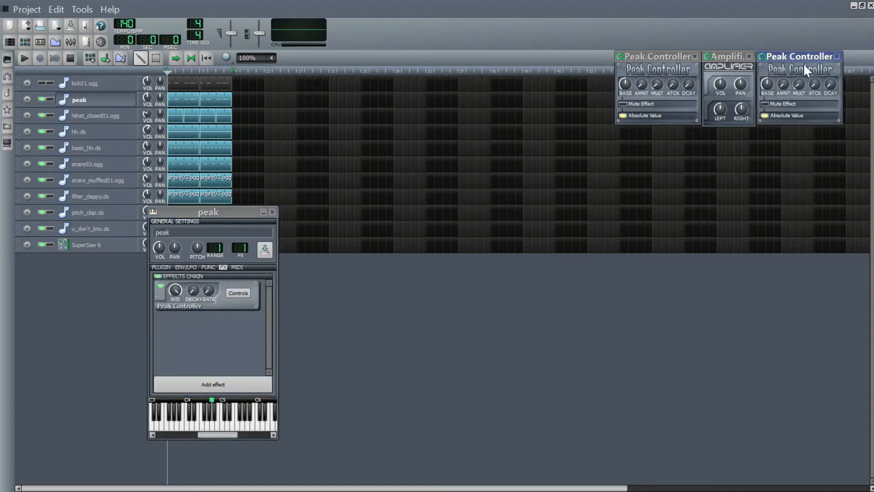
drag(803, 64, 479, 133)
click(441, 174)
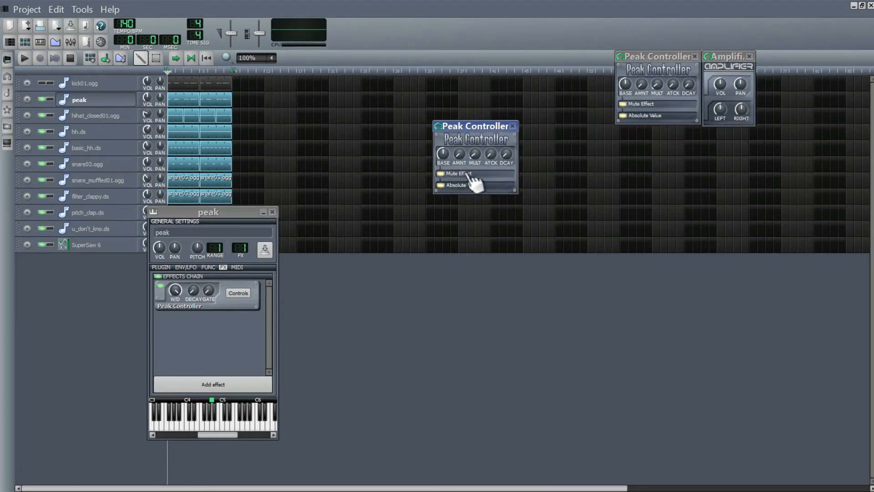
click(512, 126)
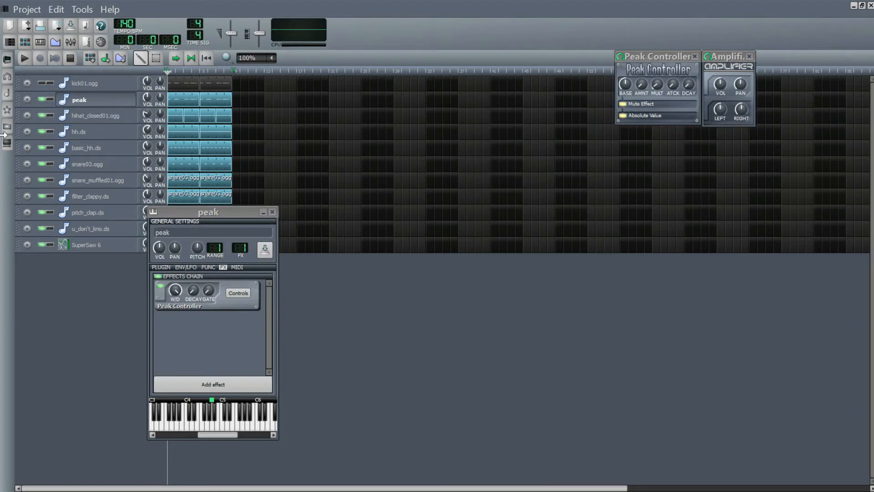
Unmute the original kick01.ogg track and set the peak track's FX channel to 0
click(46, 83)
click(96, 97)
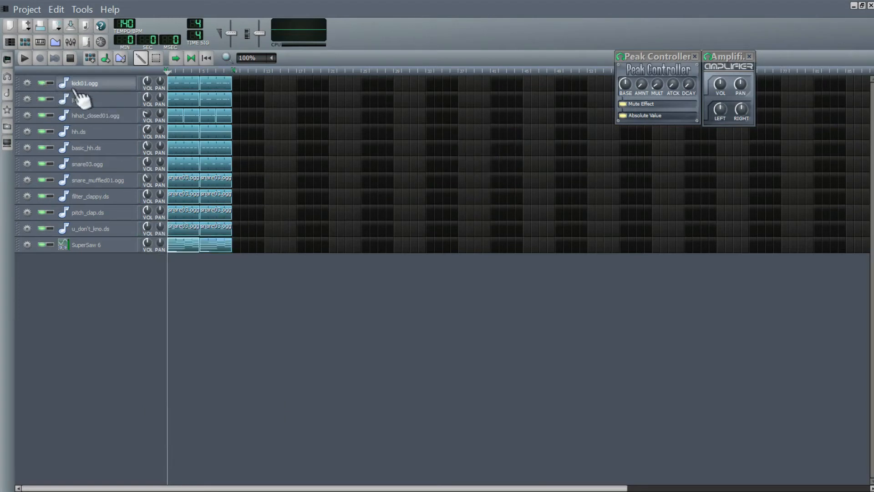
click(84, 98)
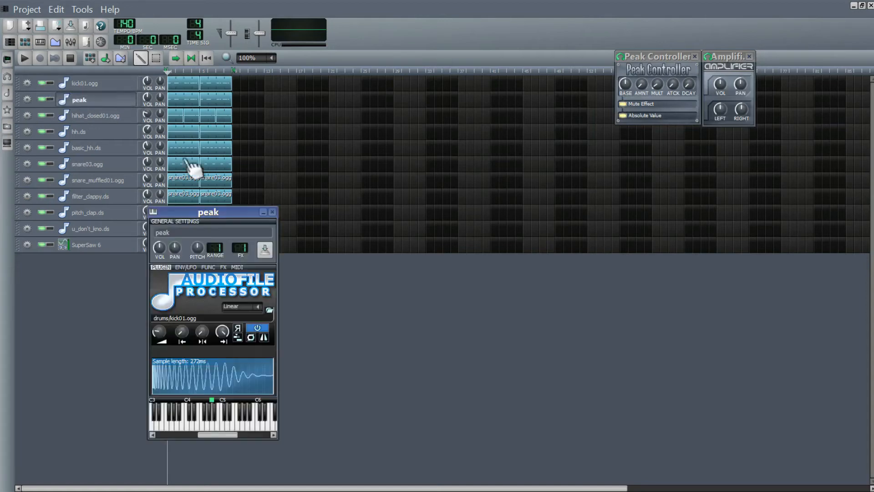
click(272, 211)
click(87, 84)
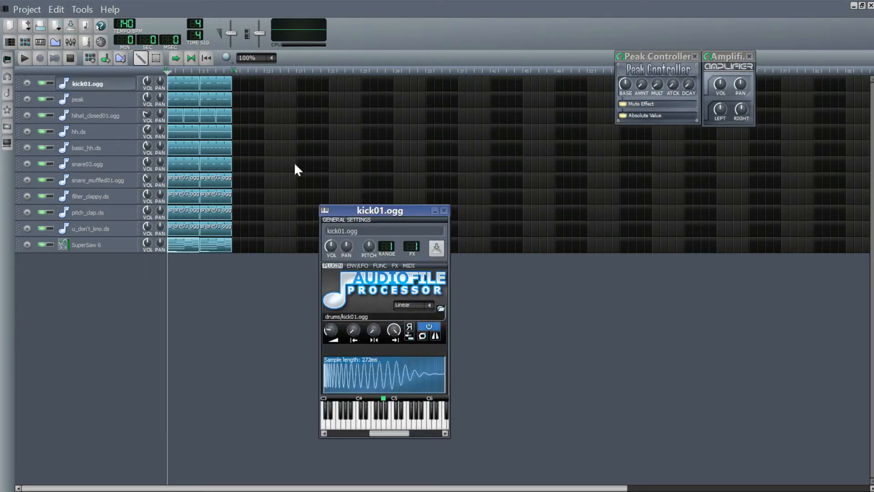
click(444, 210)
click(107, 100)
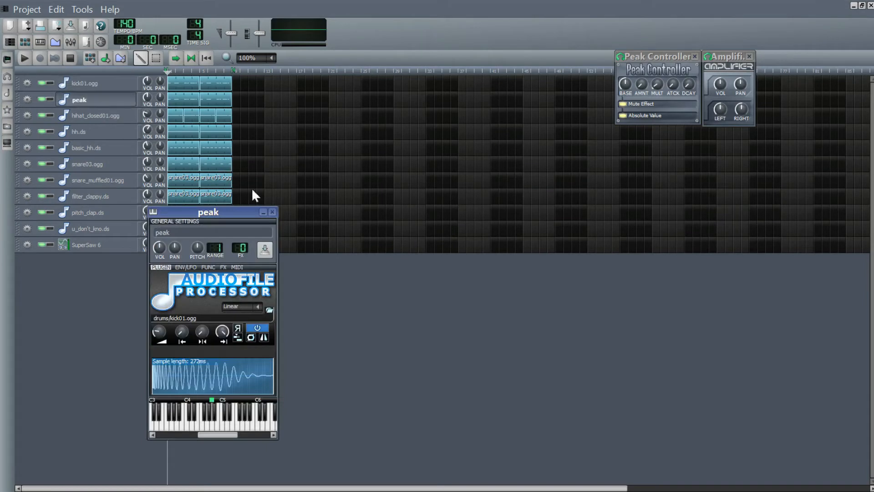
click(272, 212)
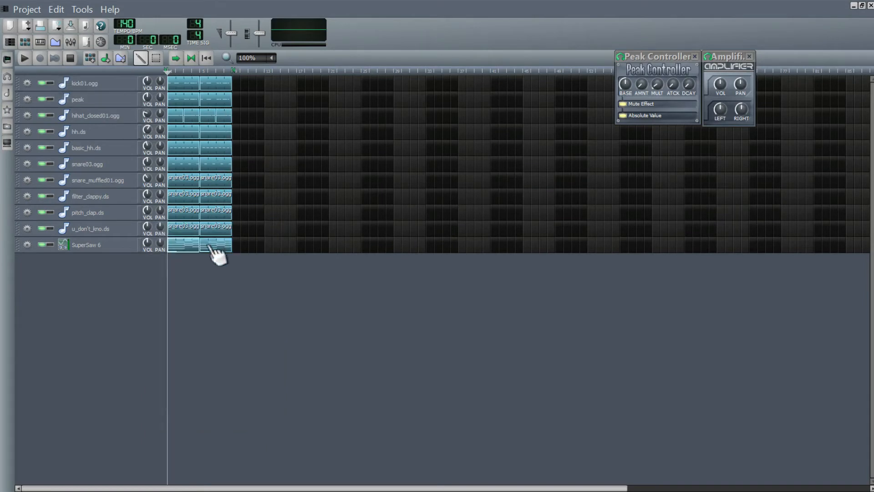
In the first peak clip, rework bars 1 and 2 so quarter notes fall on beats 1, 2 and 3 of each
double_click(176, 97)
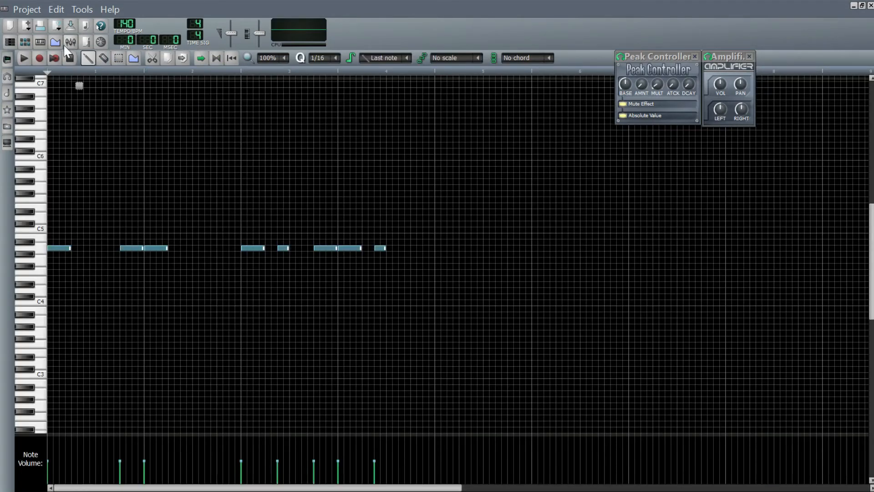
right_click(133, 248)
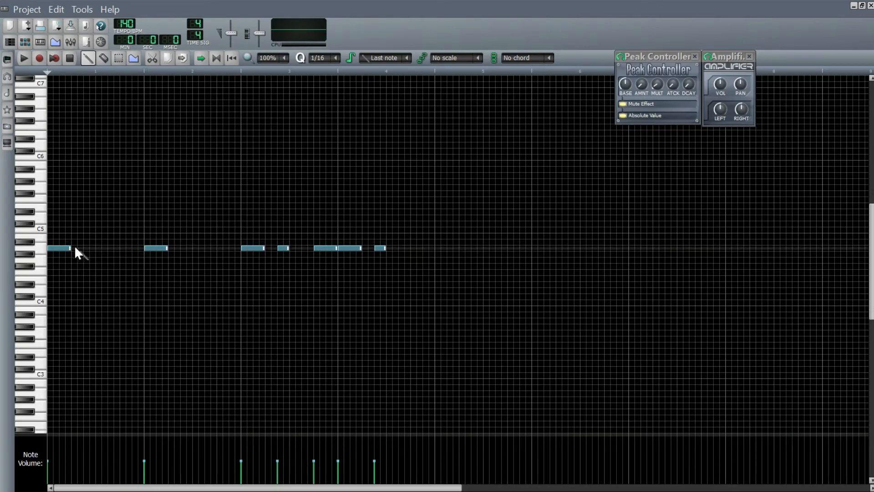
click(75, 248)
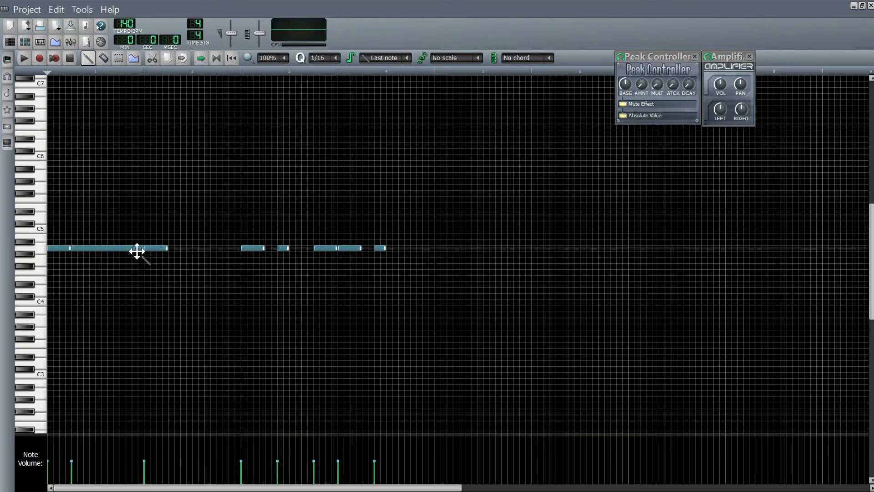
right_click(138, 249)
click(84, 250)
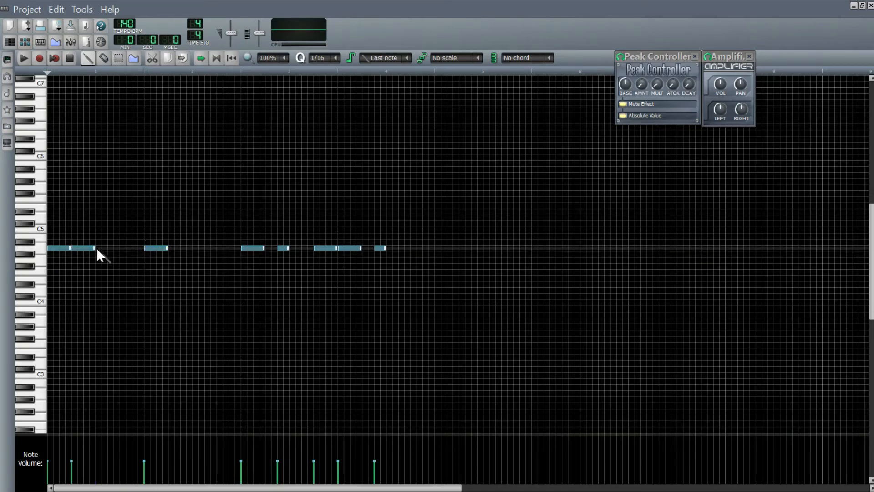
click(97, 250)
click(176, 249)
click(201, 248)
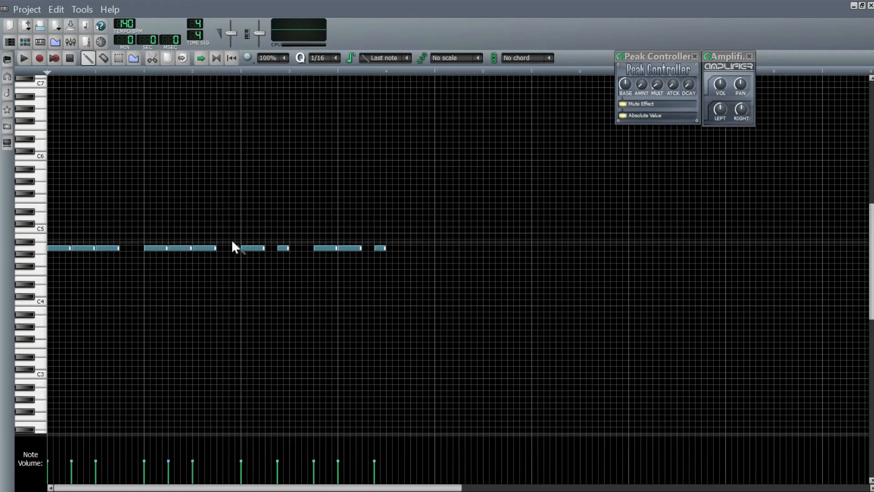
Rework the clip's bar 3 with quarter notes on beats 1 to 3 and bar 4 with quarter notes on all four beats
right_click(283, 248)
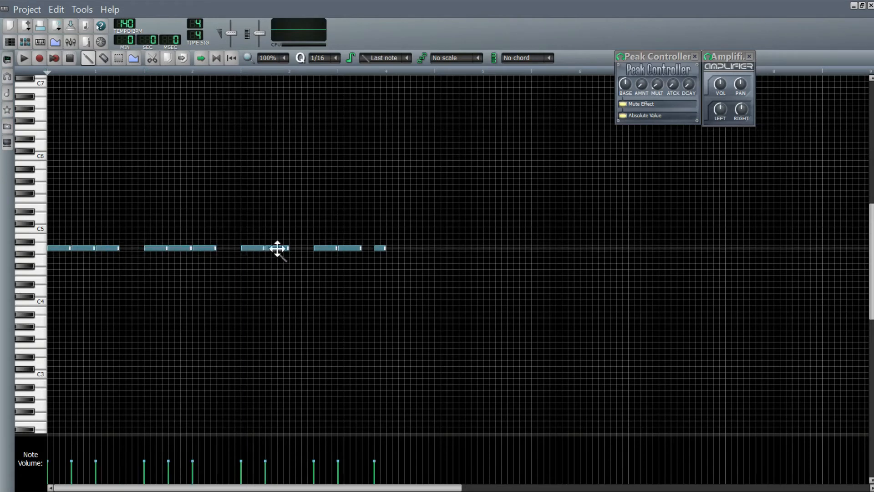
click(293, 249)
right_click(329, 248)
right_click(352, 248)
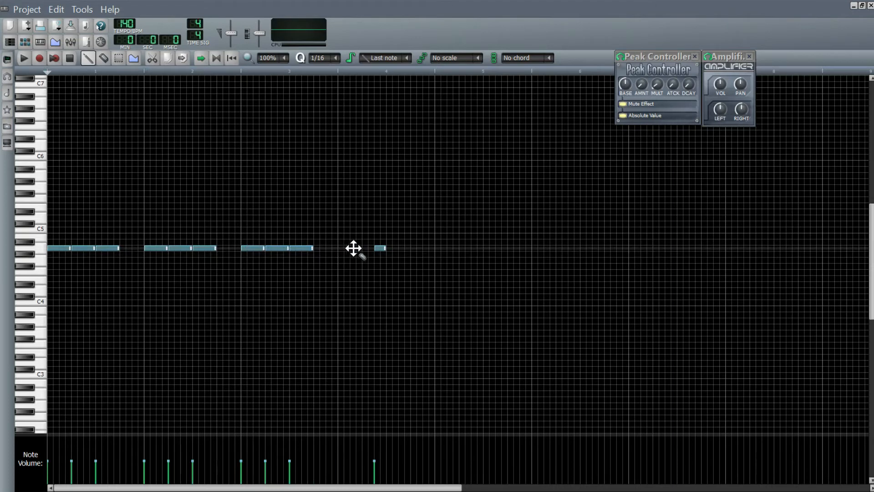
right_click(381, 249)
click(342, 248)
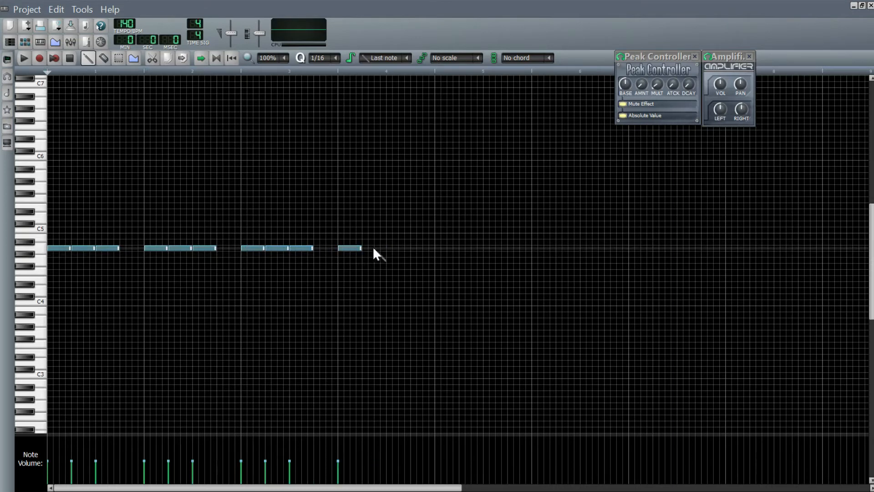
click(396, 248)
click(415, 249)
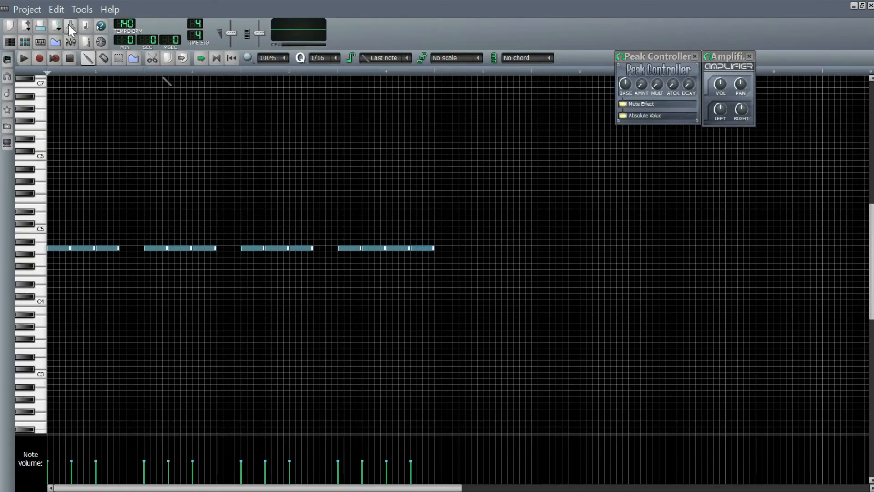
Play back the song to audition the new peak pattern, return to the song arrangement and stop playback
click(54, 60)
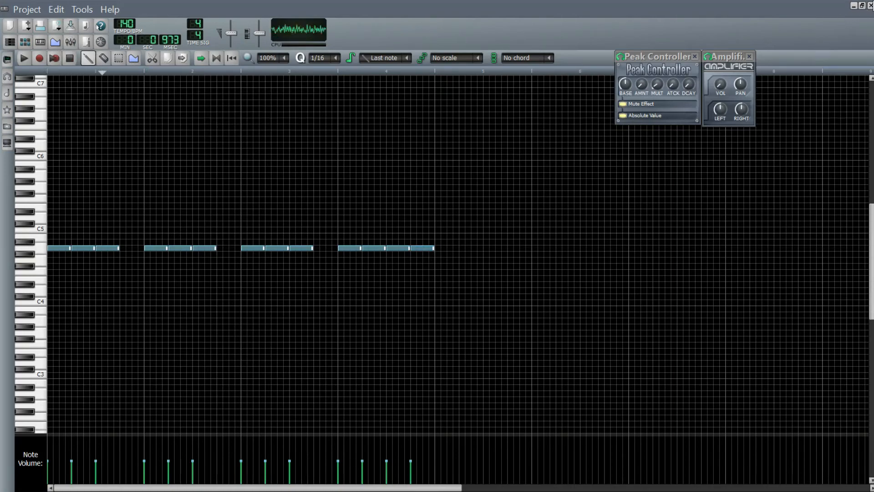
click(871, 6)
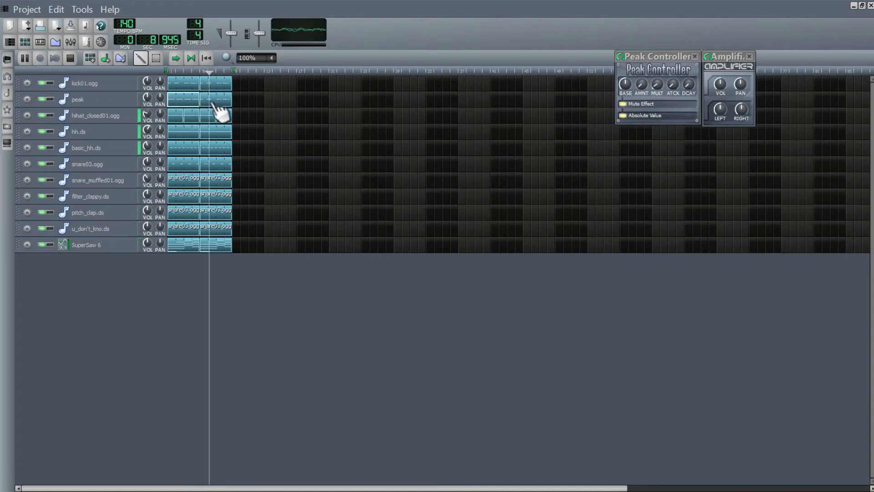
middle_click(209, 100)
key(space)
Remove the beat-3 notes from bars 1 to 3 of the first peak clip and play back the result
double_click(187, 99)
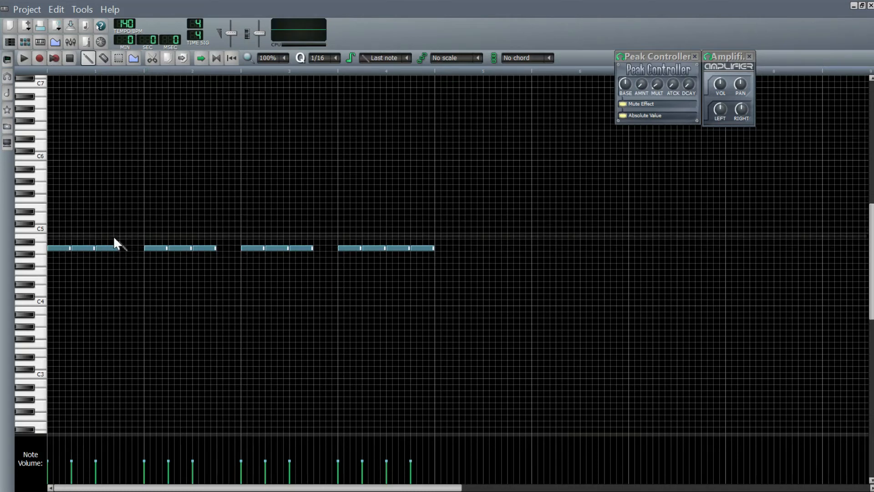
right_click(112, 248)
right_click(203, 248)
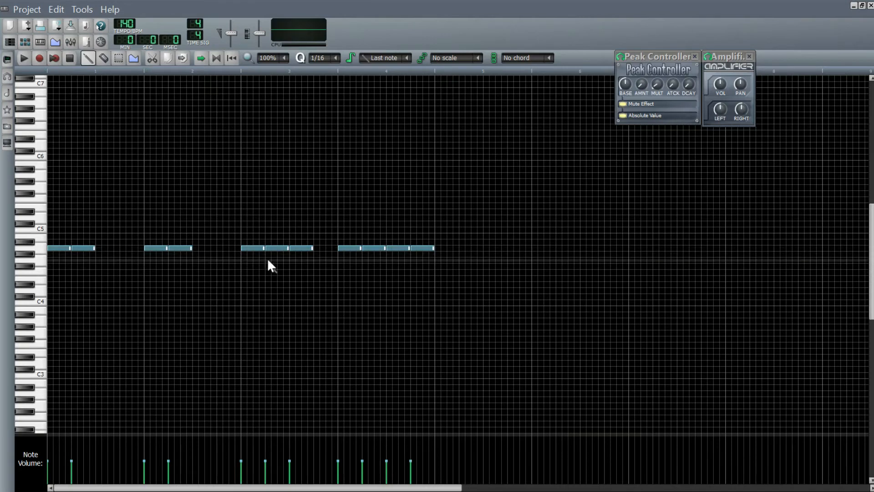
right_click(301, 248)
click(51, 61)
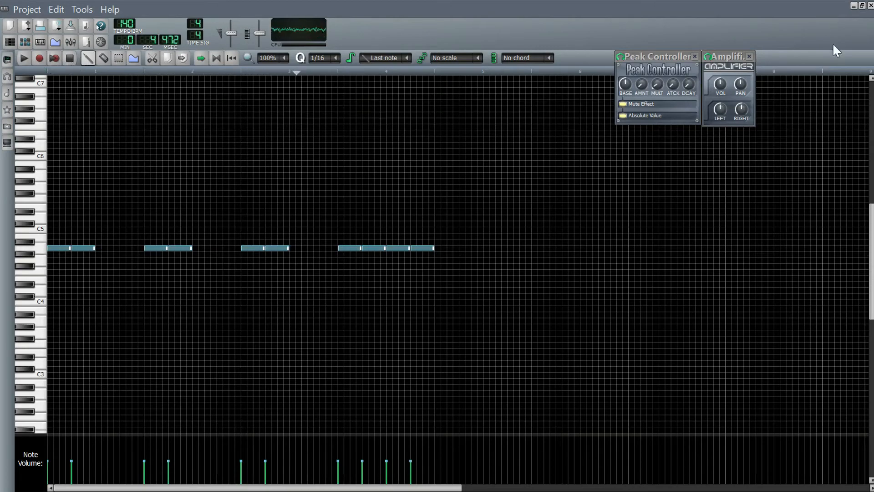
click(870, 6)
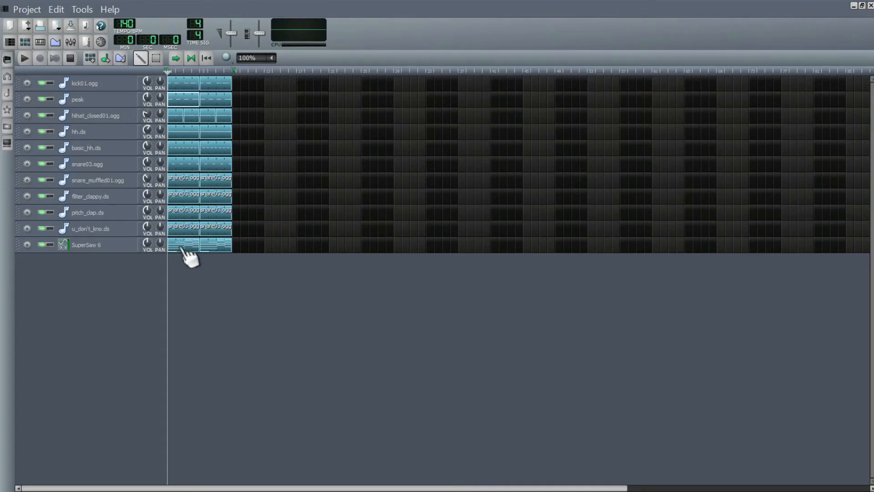
Add a Peak Controller effect to the kick01.ogg track and put away its controls and the track's settings
click(110, 246)
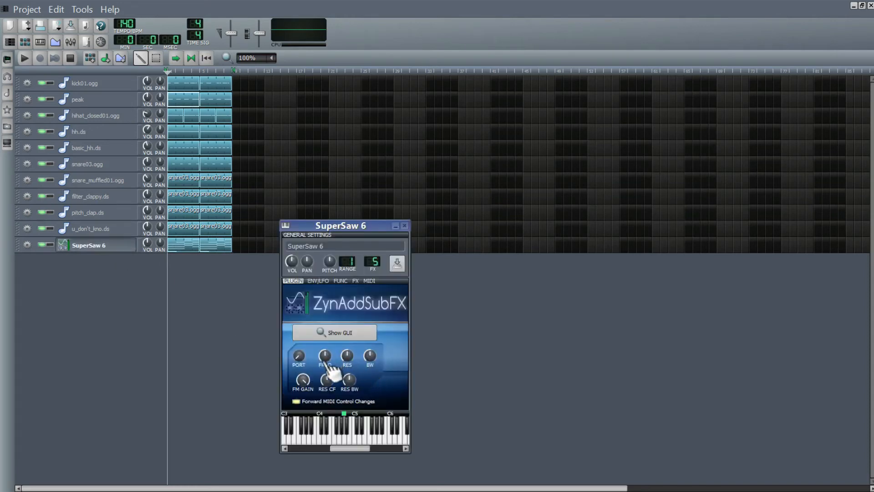
click(87, 84)
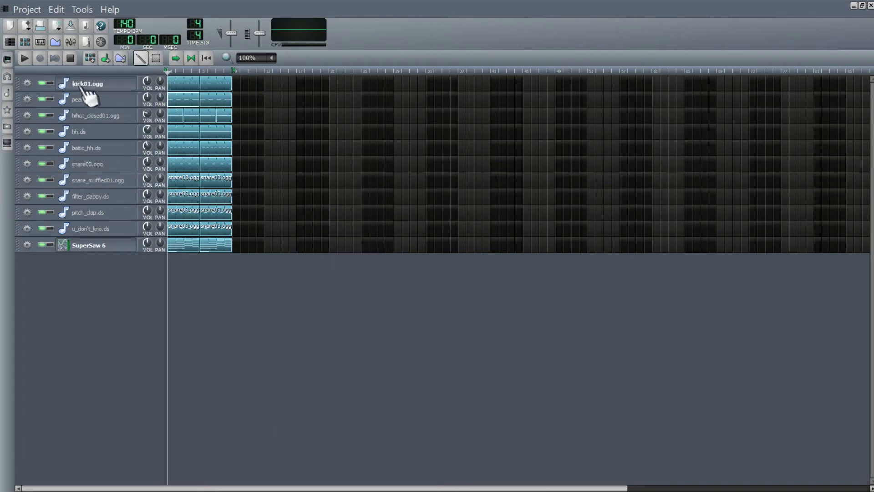
click(395, 265)
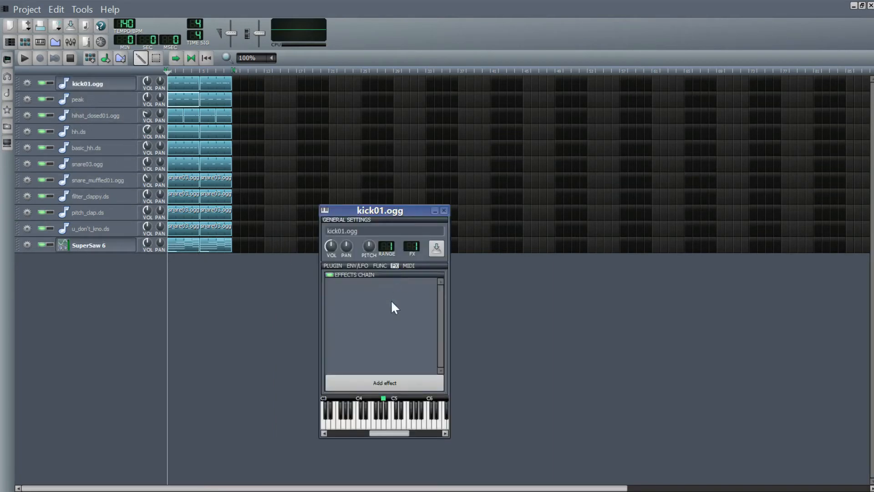
click(371, 380)
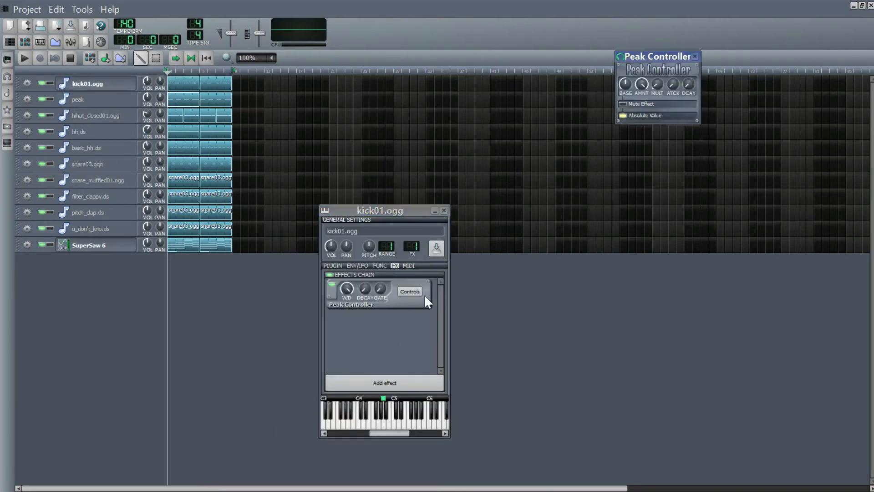
click(695, 56)
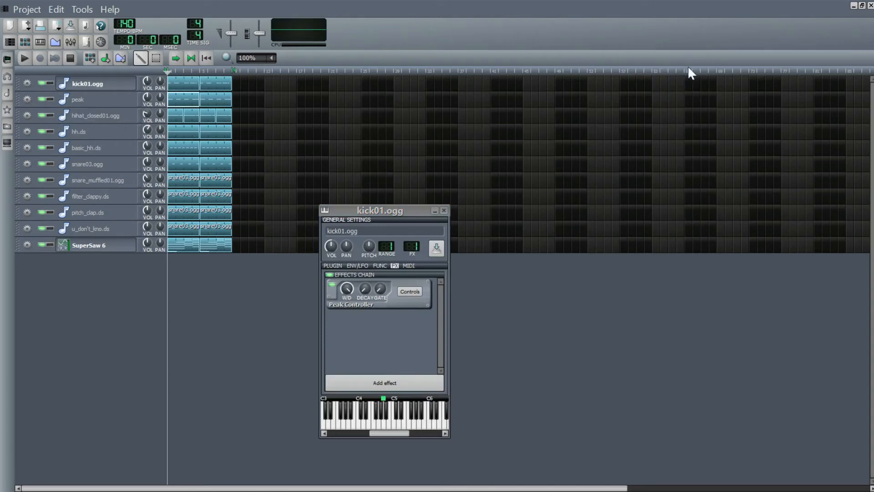
click(435, 211)
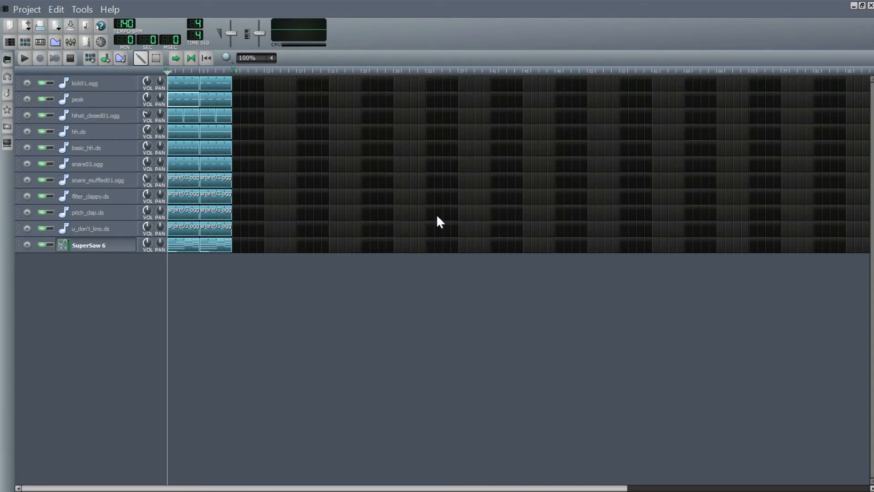
Check the SuperSaw 6 instrument settings, put them away and play back the song
click(100, 246)
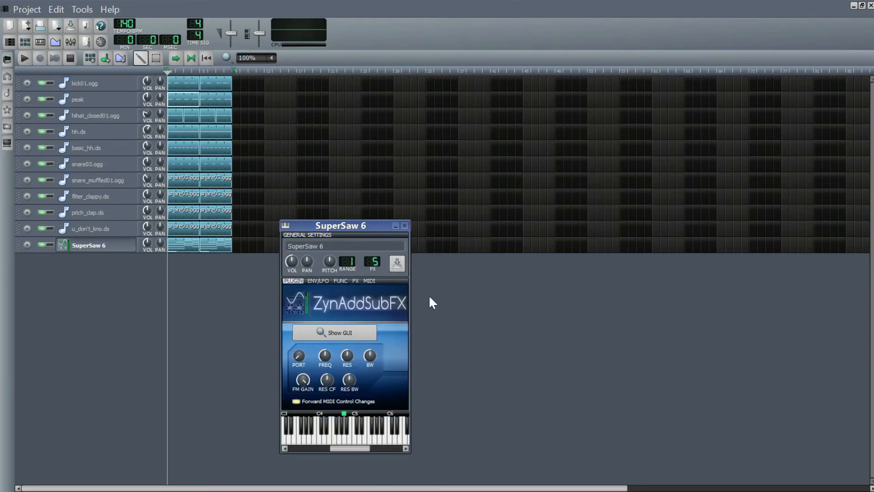
click(404, 226)
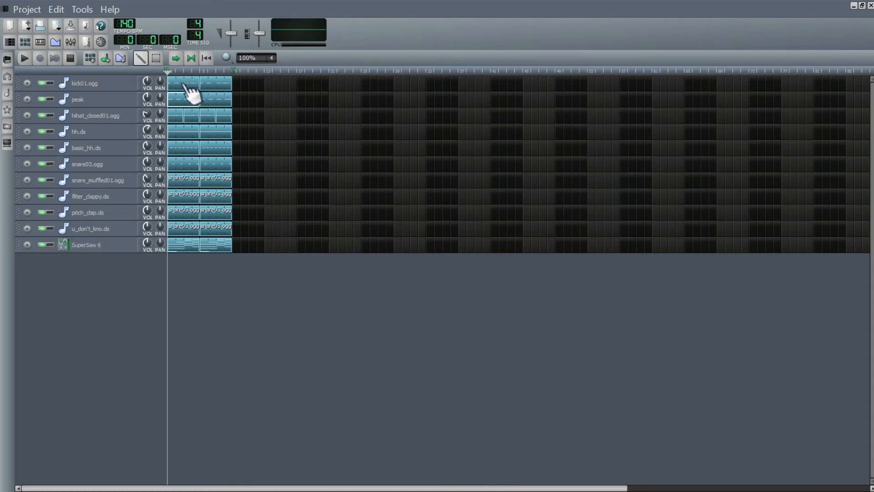
click(24, 58)
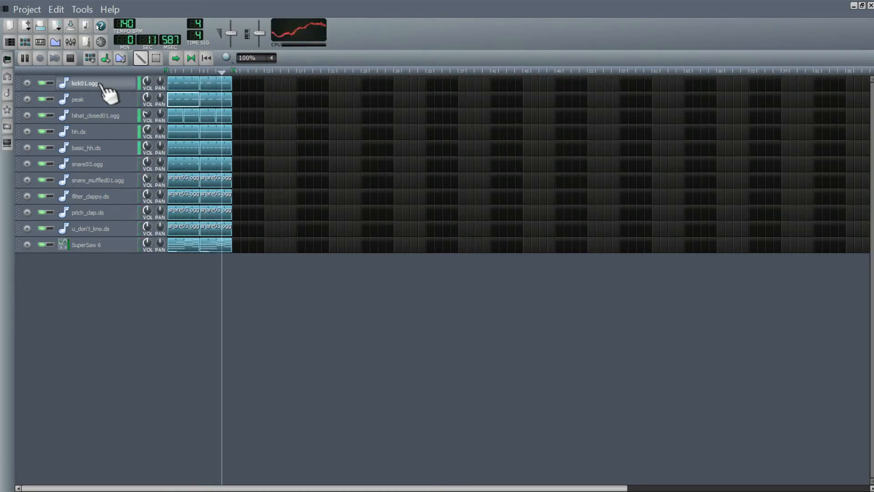
click(69, 58)
Add three consecutive eighth notes at the end of bar 4 in the second kick01.ogg clip, at the existing notes' pitch
double_click(227, 84)
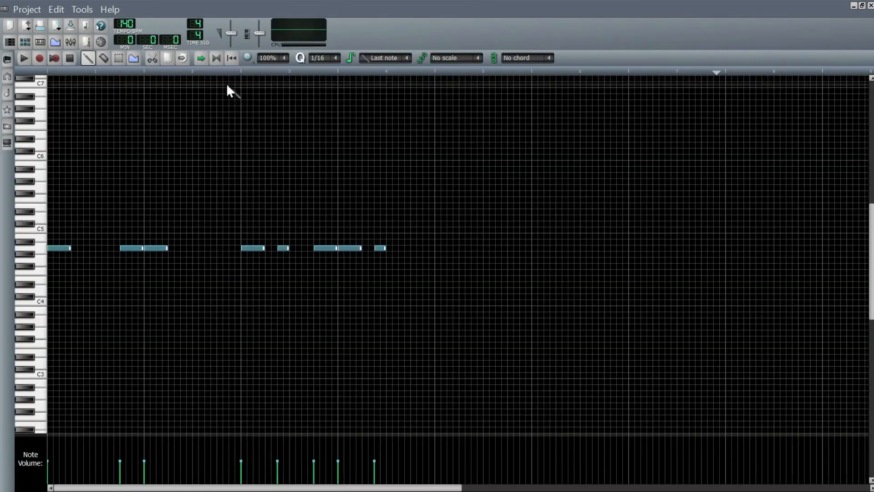
click(402, 249)
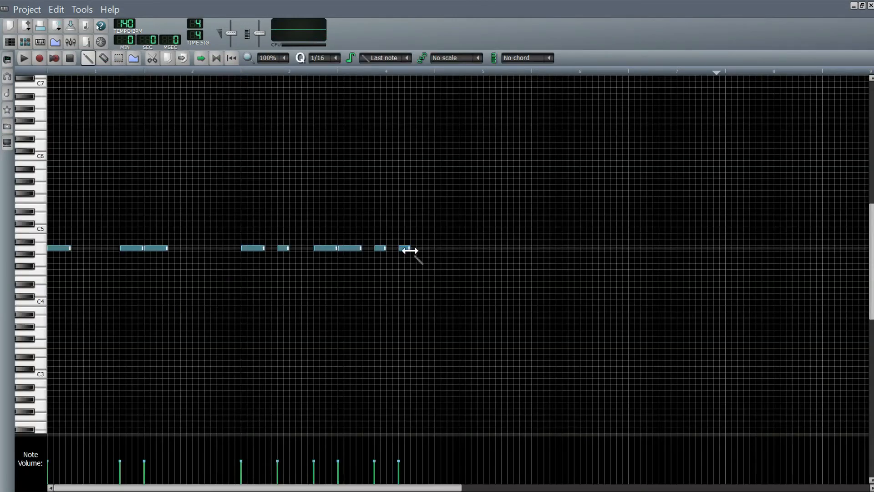
click(415, 248)
click(426, 249)
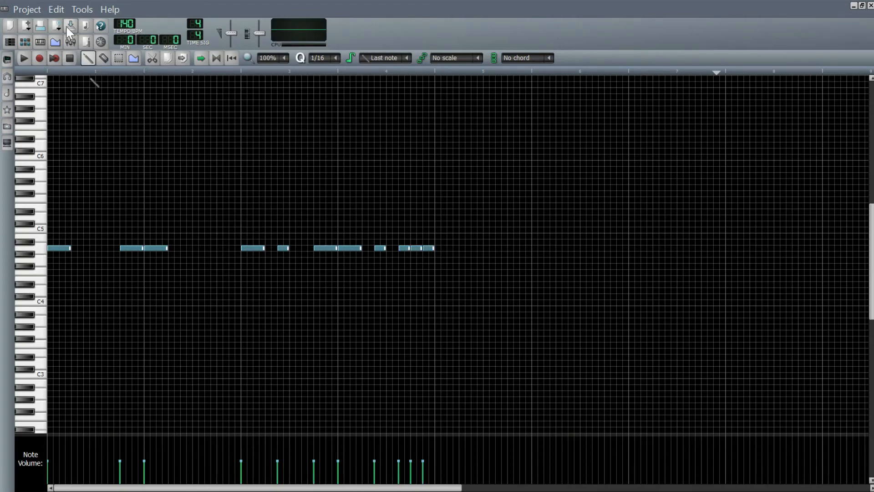
click(870, 6)
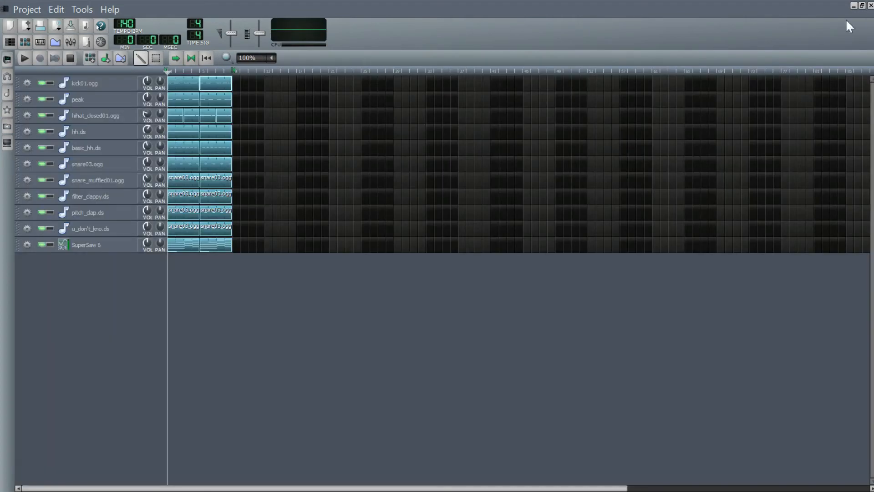
Play back the song's ending with the new kick notes, and review the chords in the first SuperSaw 6 clip
click(27, 58)
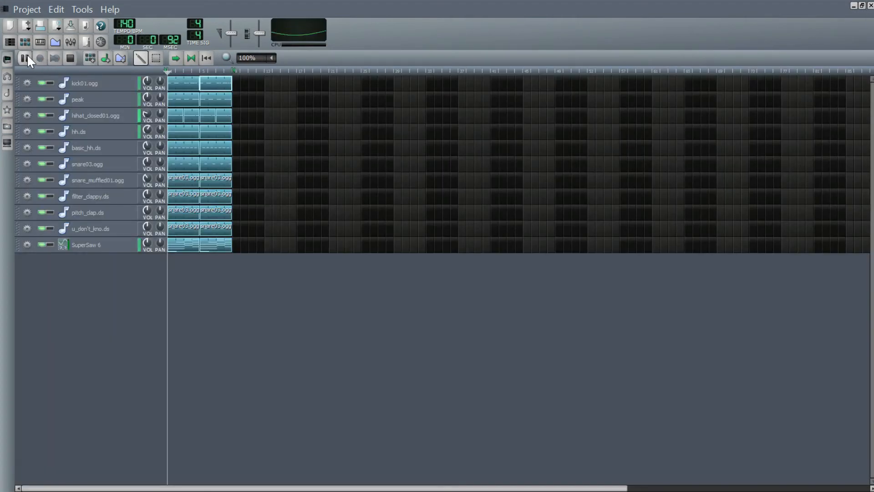
click(213, 71)
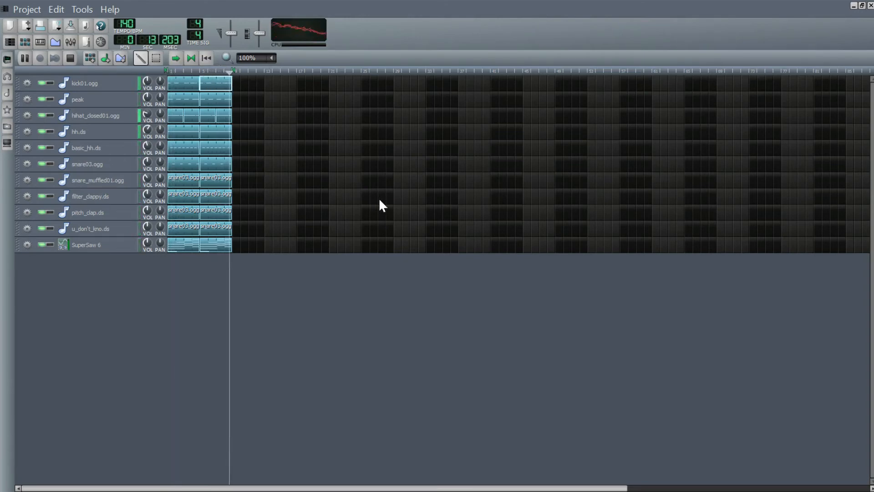
click(70, 58)
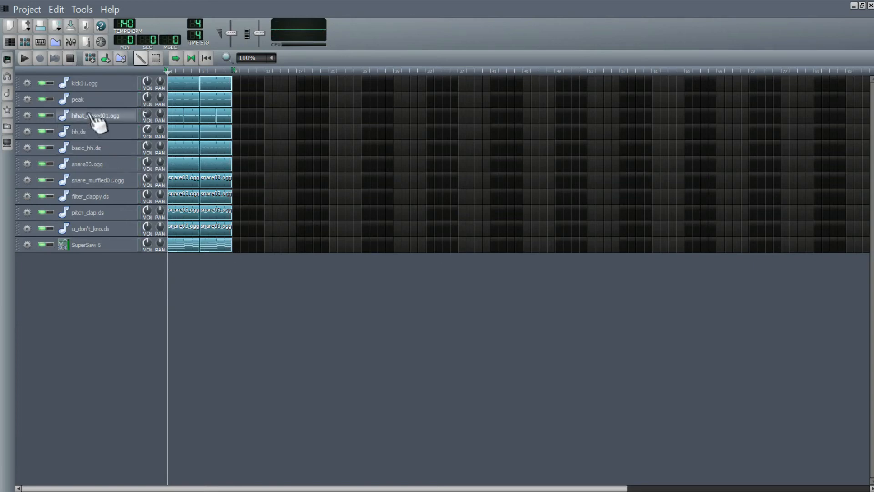
double_click(186, 246)
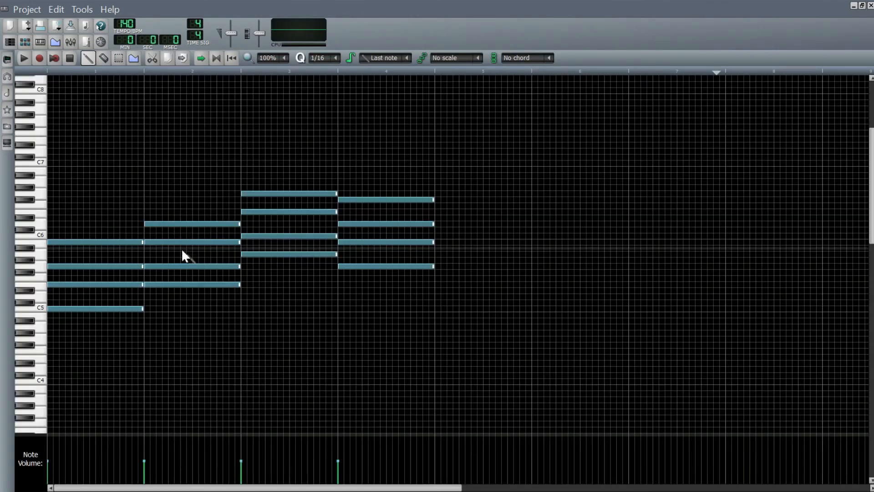
click(870, 5)
Collapse the Misc folder in My presets and expand the TripleOscillator preset folder
click(6, 109)
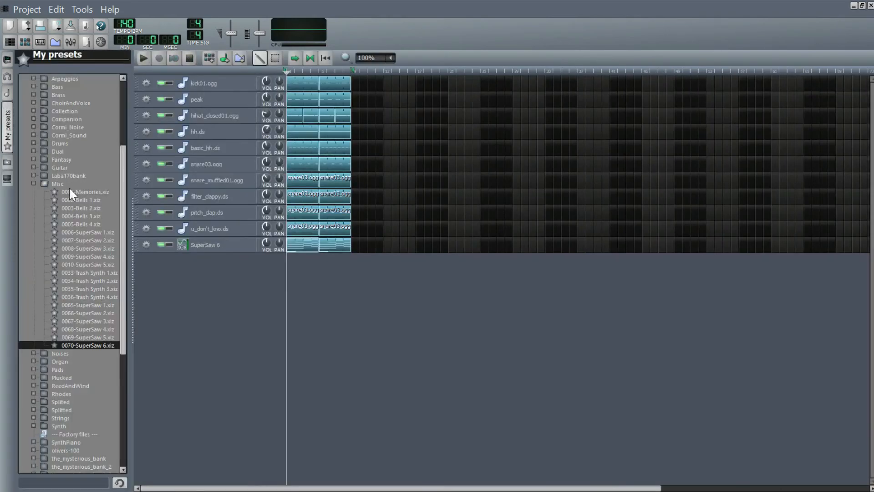
click(75, 184)
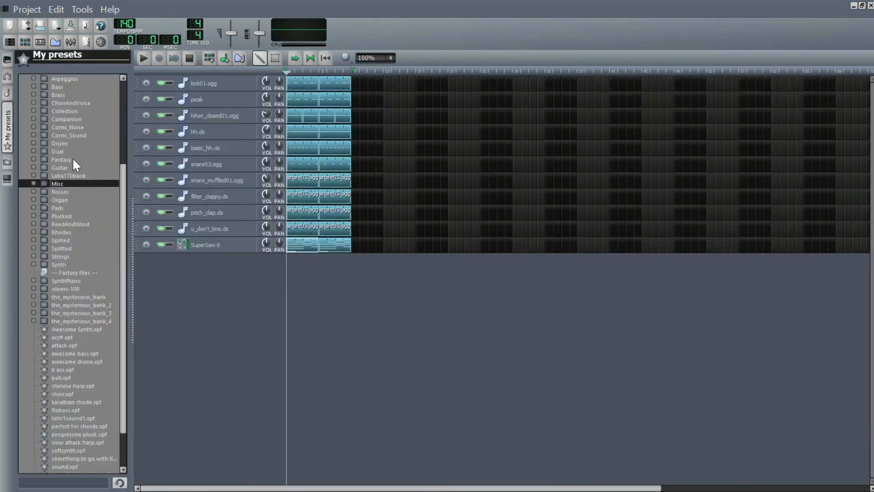
click(8, 93)
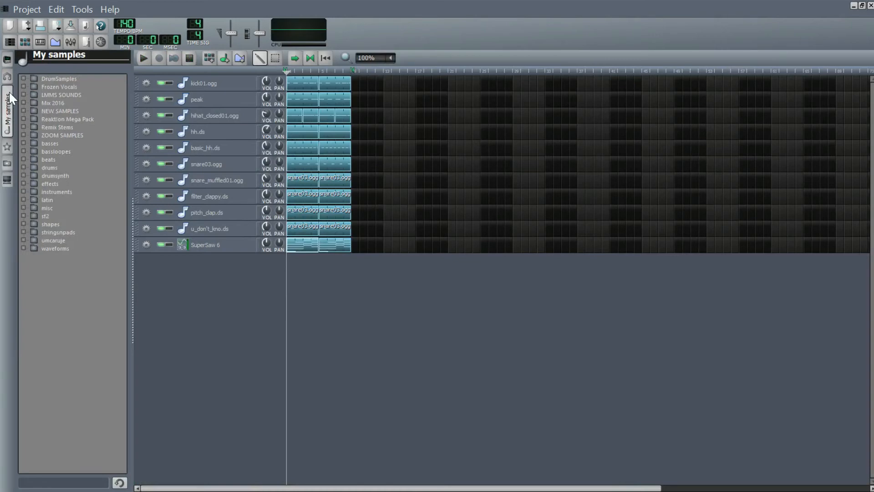
click(6, 146)
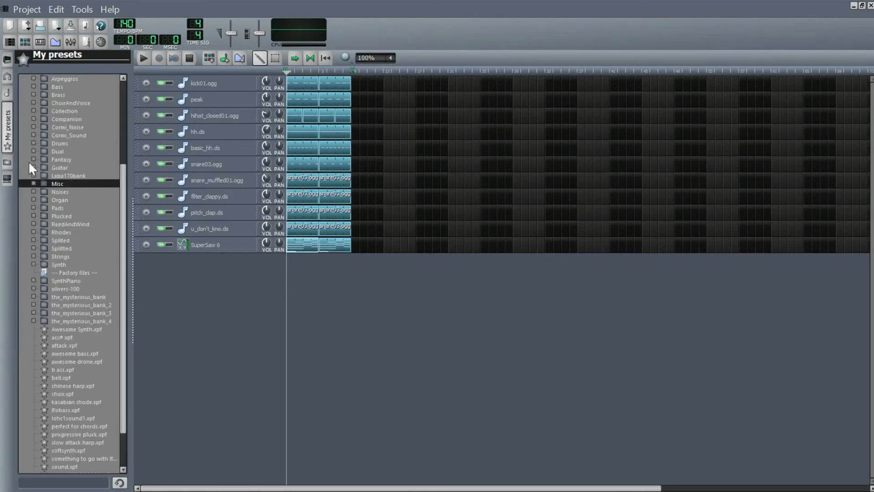
scroll(73, 132, up, 5)
click(53, 167)
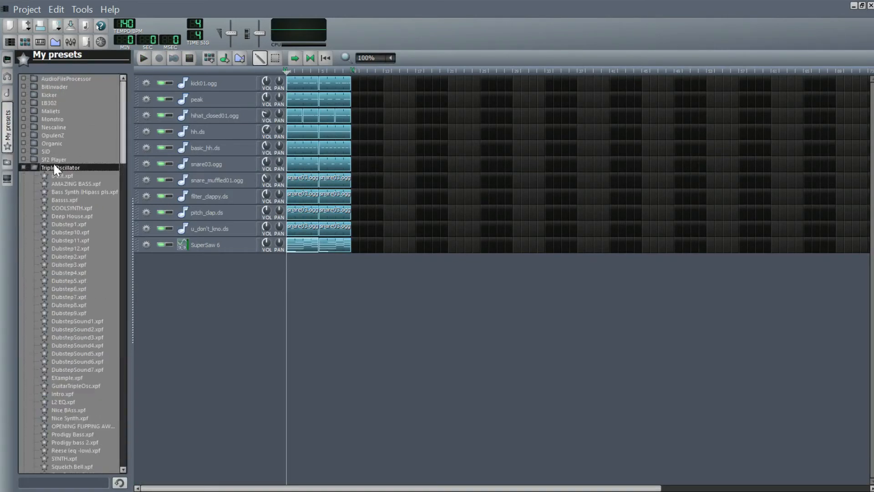
Audition the Freaky-Bass and FutureBass presets and add FutureBass.xpf to the song as a new track
scroll(64, 215, down, 5)
scroll(67, 214, down, 20)
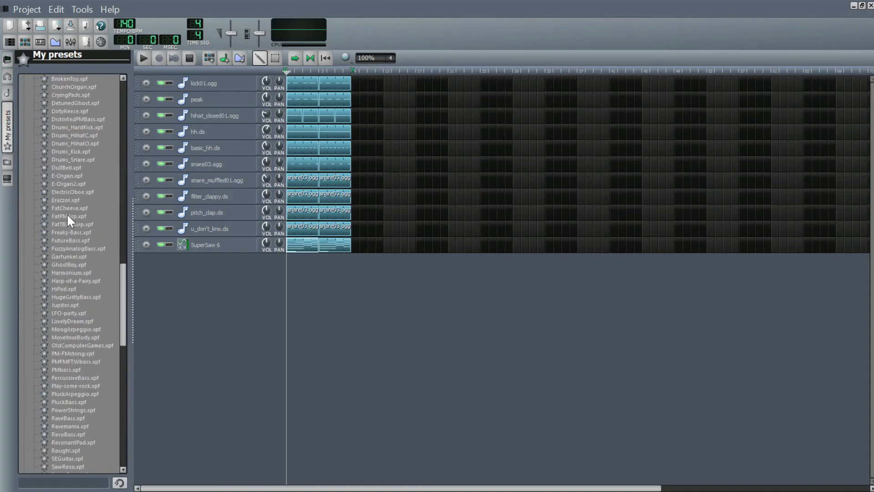
scroll(74, 235, up, 3)
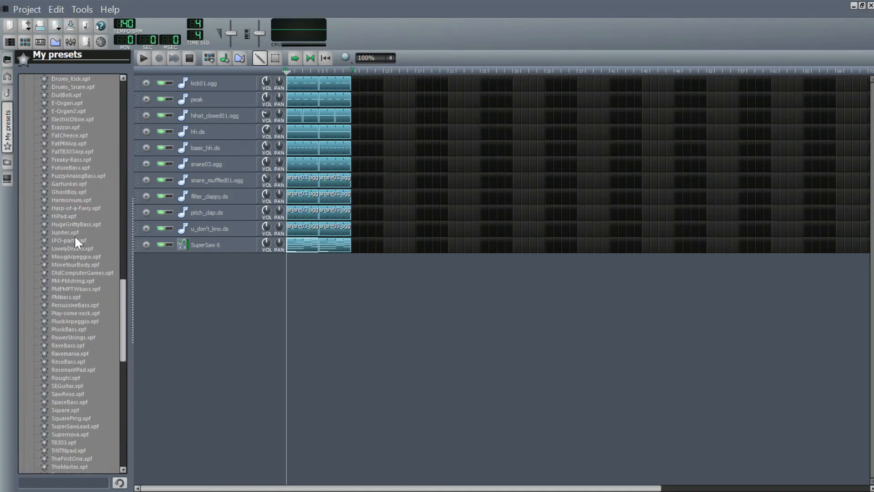
click(72, 183)
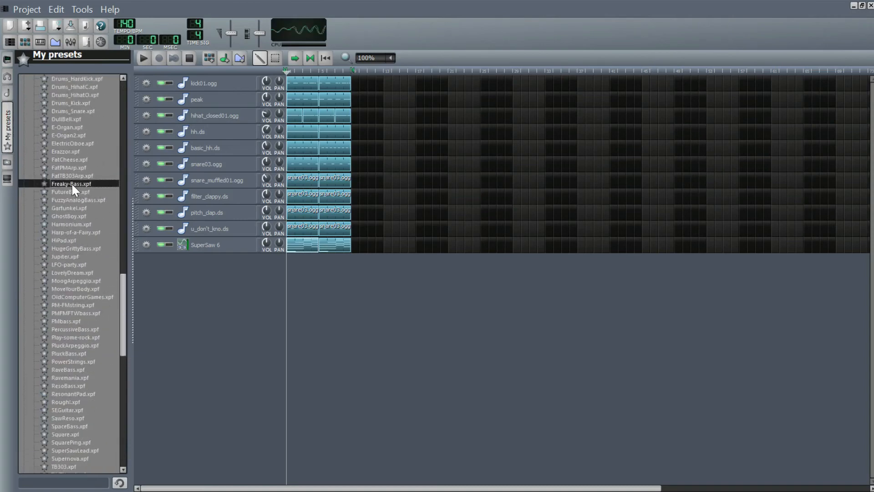
click(75, 192)
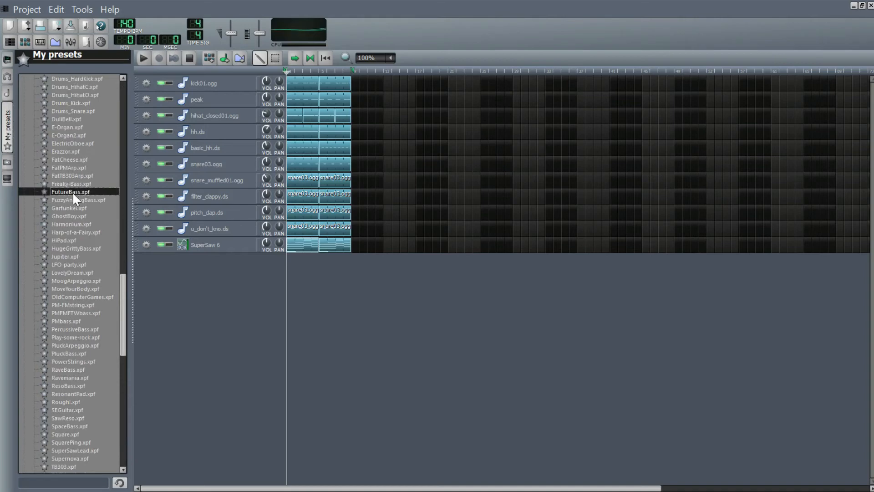
drag(72, 192, 164, 299)
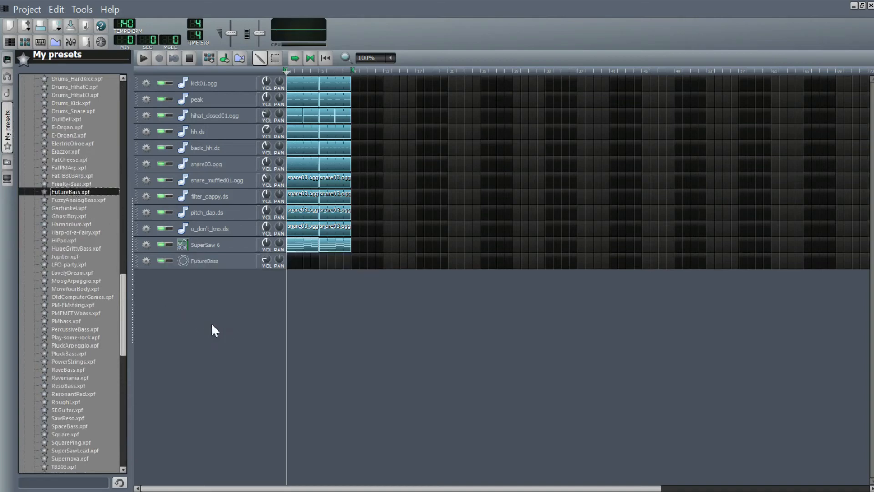
Inspect the FutureBass track's stacking and arpeggio functions and its volume, cutoff and resonance envelopes
click(204, 262)
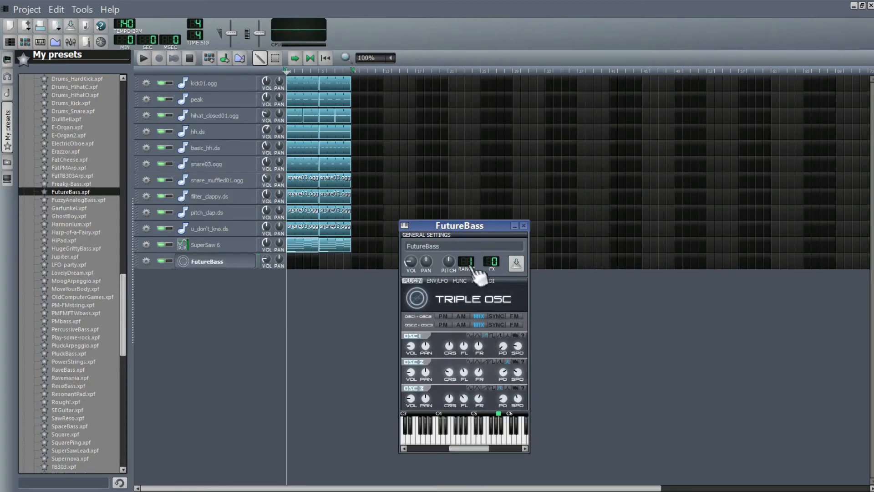
click(460, 281)
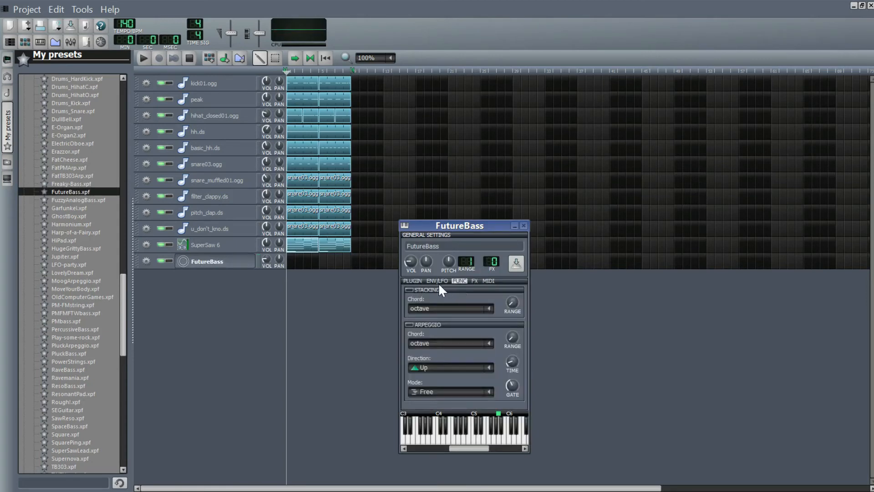
click(436, 282)
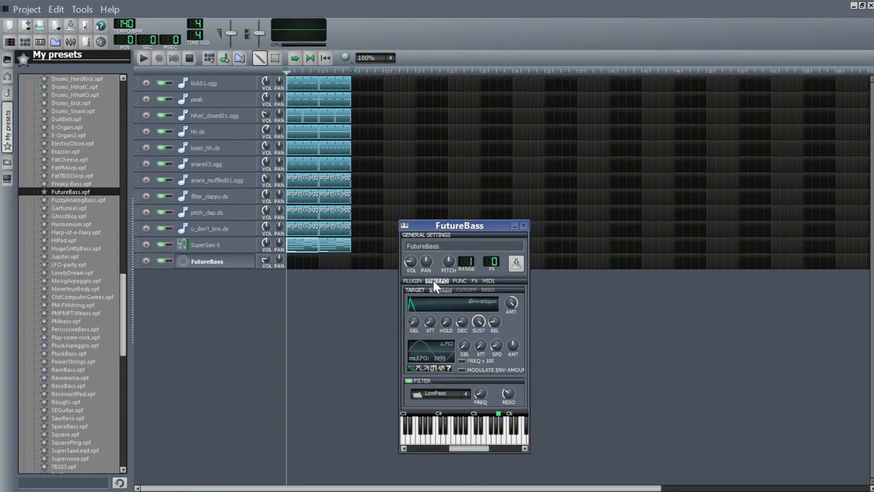
click(458, 290)
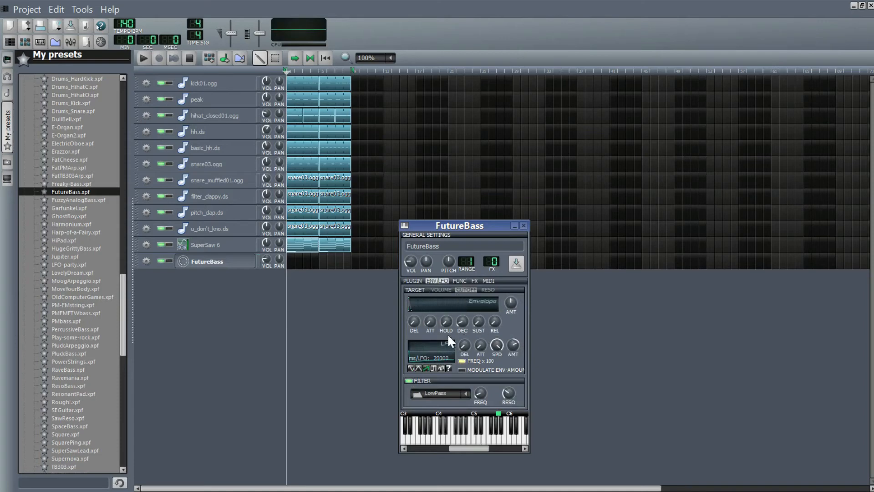
click(487, 291)
click(439, 290)
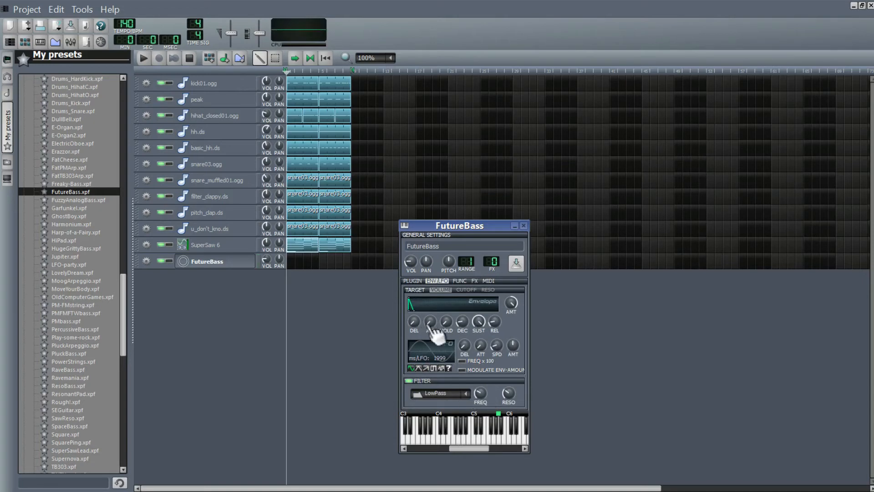
Switch all three FutureBass oscillators to the sine wave and play test notes on its keyboard
click(412, 281)
click(469, 336)
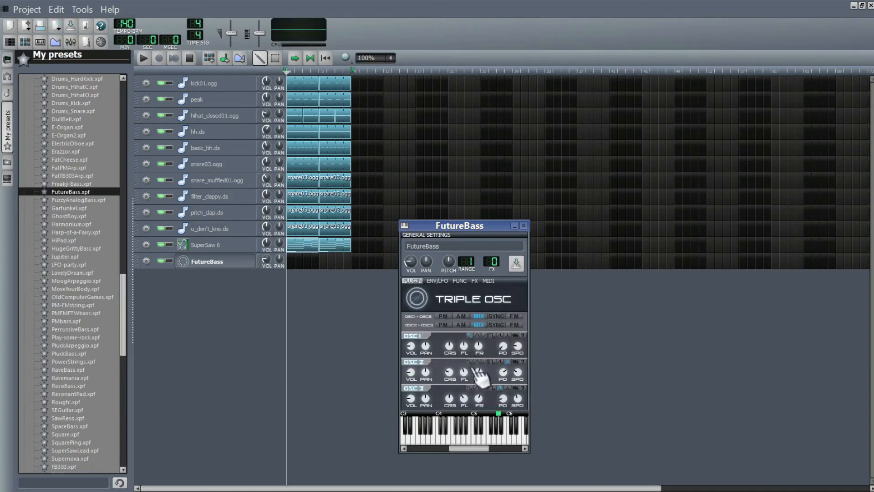
click(471, 389)
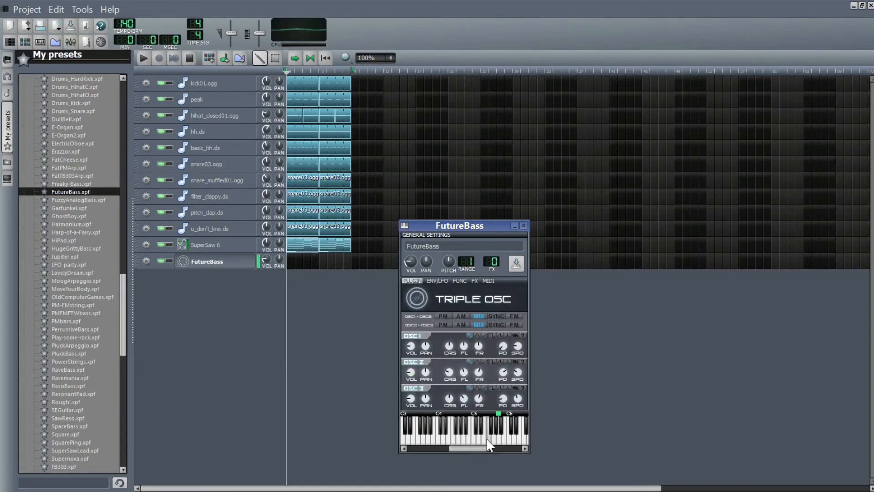
click(455, 440)
click(437, 439)
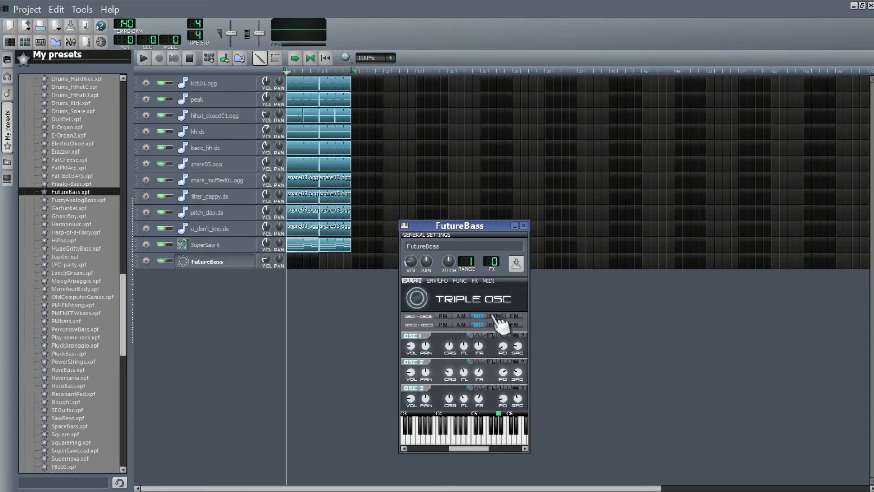
Recheck the FutureBass volume, cutoff and resonance modulation and put away the instrument settings
click(437, 281)
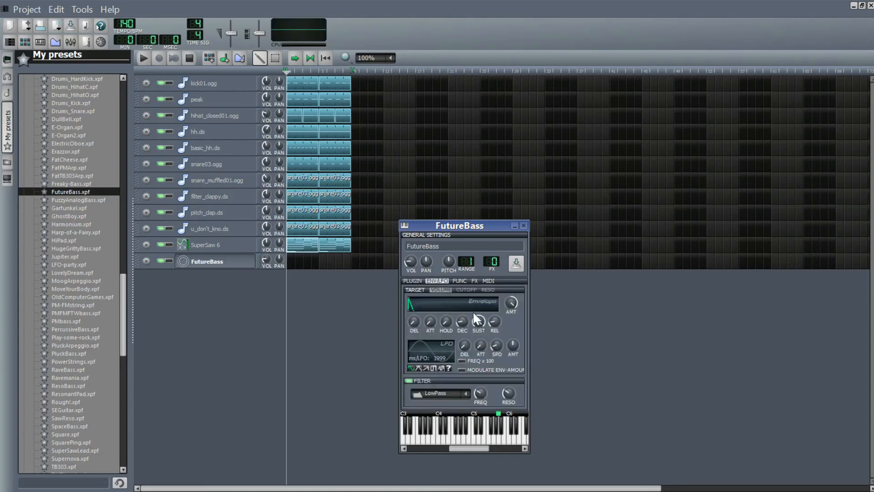
click(467, 289)
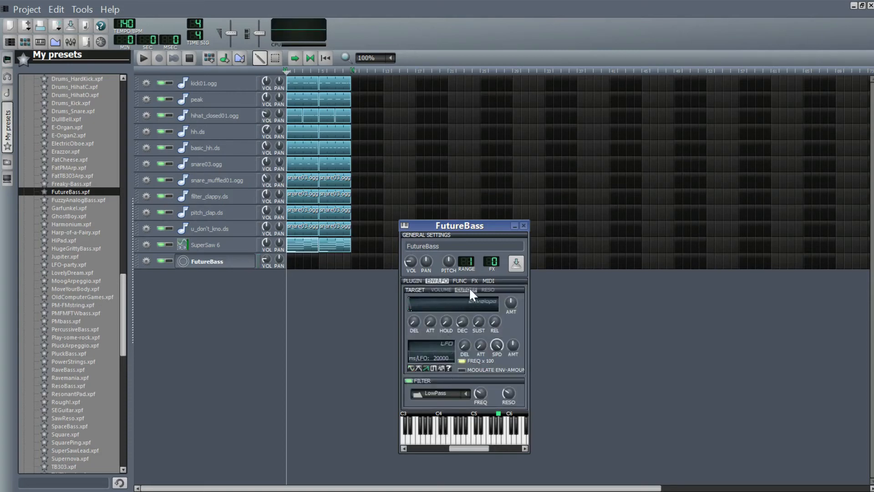
click(483, 290)
click(523, 226)
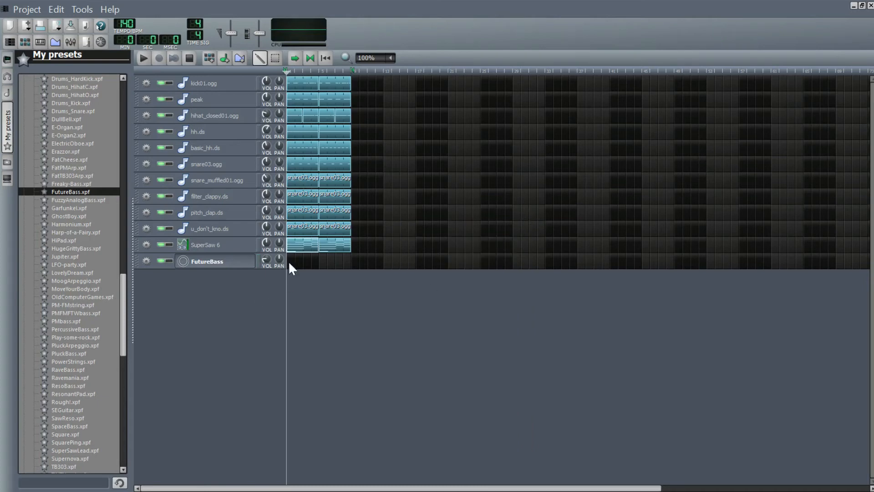
Play back the first SuperSaw 6 clip's chord progression in the piano roll and return to the song arrangement
double_click(304, 260)
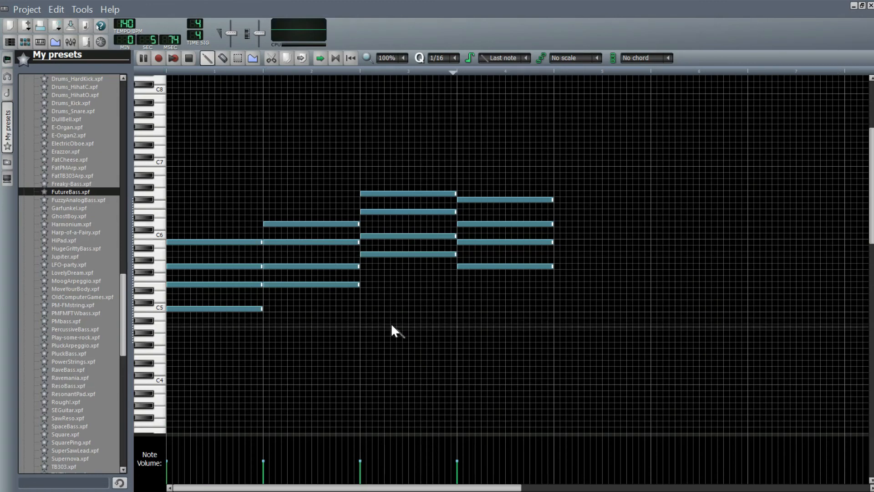
key(space)
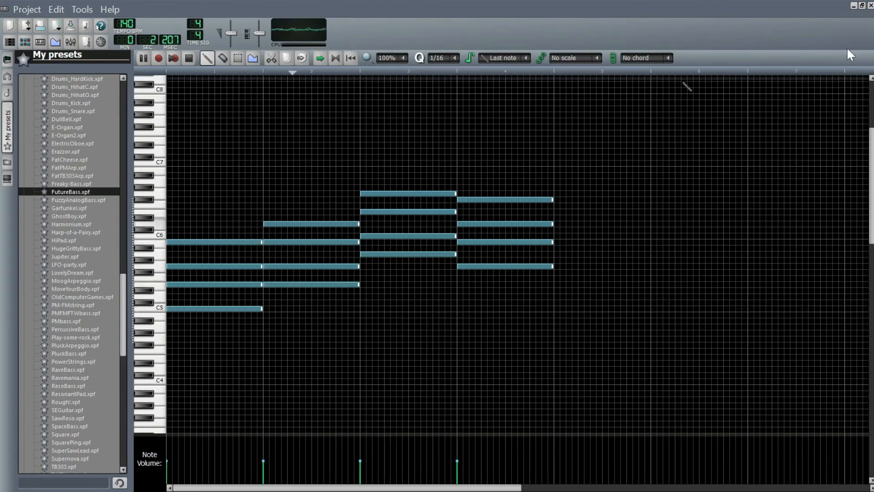
key(space)
click(870, 7)
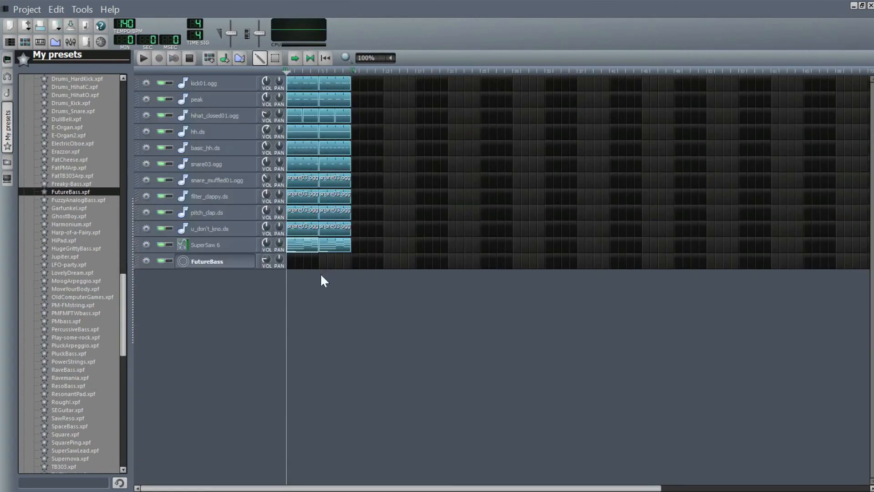
Draw one-bar notes C5, G4, B4 and E4 in a new FutureBass clip, shift them up two octaves and play them back
double_click(291, 264)
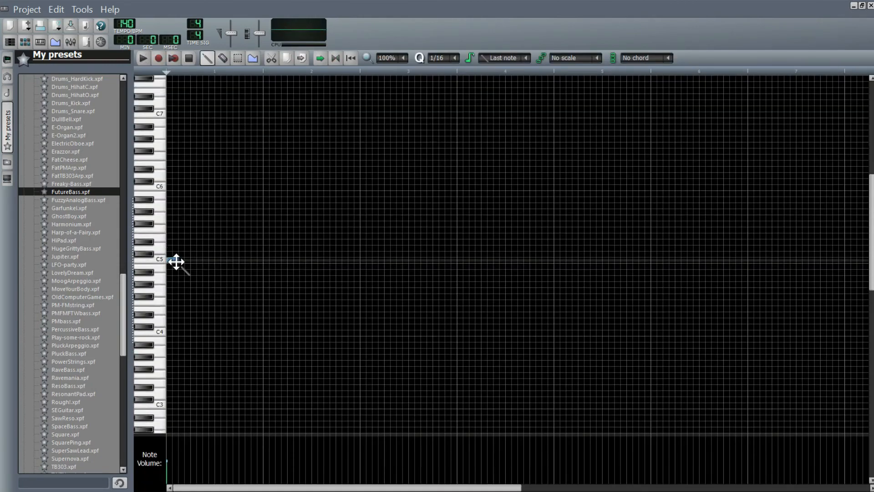
drag(177, 262, 263, 260)
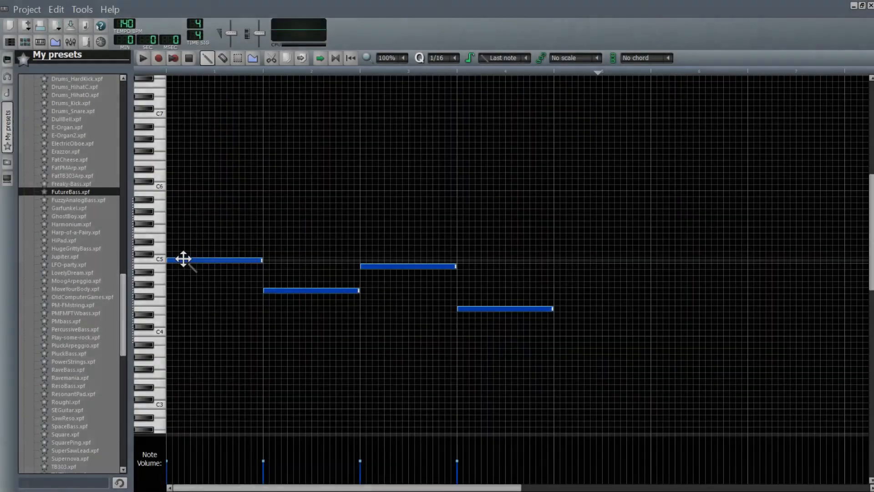
drag(183, 259, 162, 112)
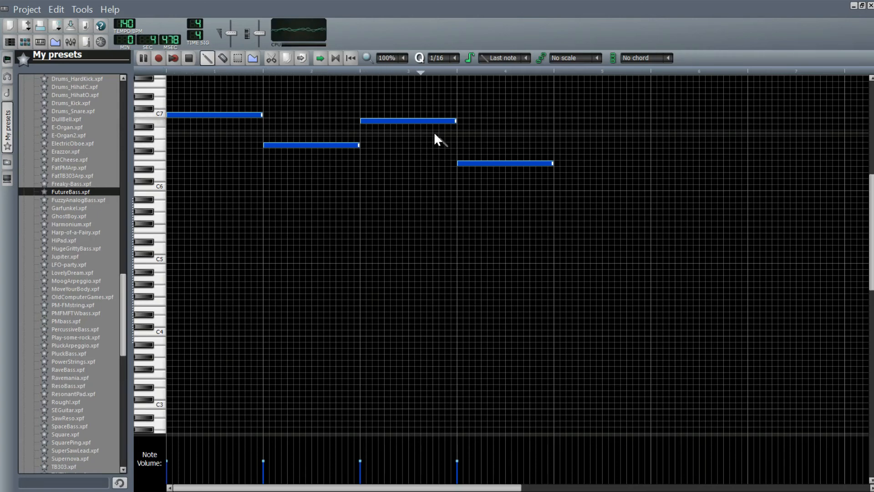
key(space)
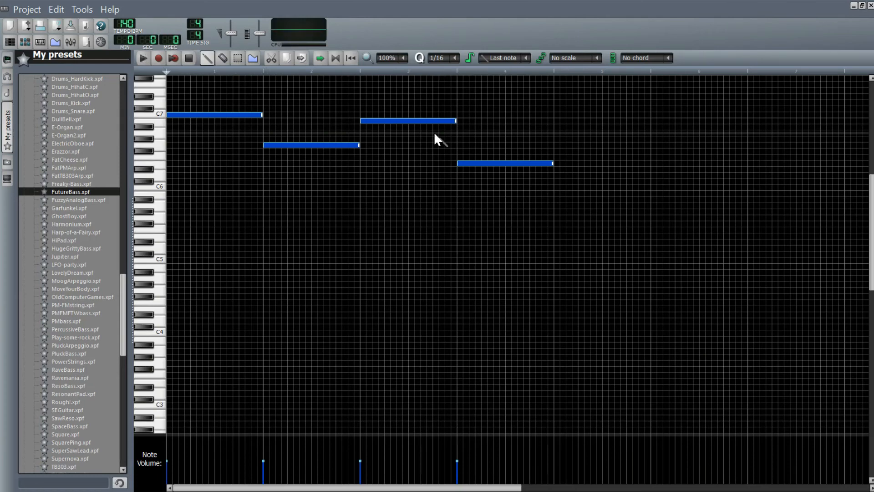
Change the third and fourth bass notes to A and G, transpose the whole line down two octaves and play it back
click(362, 137)
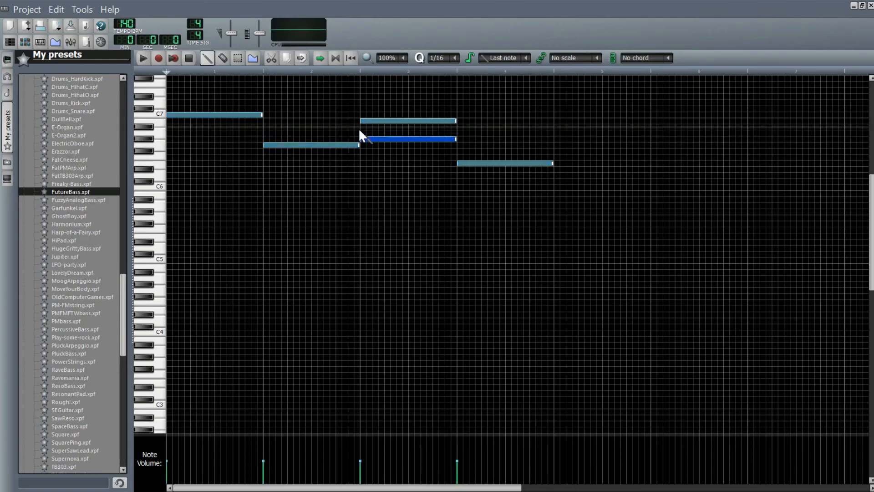
click(361, 128)
right_click(367, 139)
right_click(368, 120)
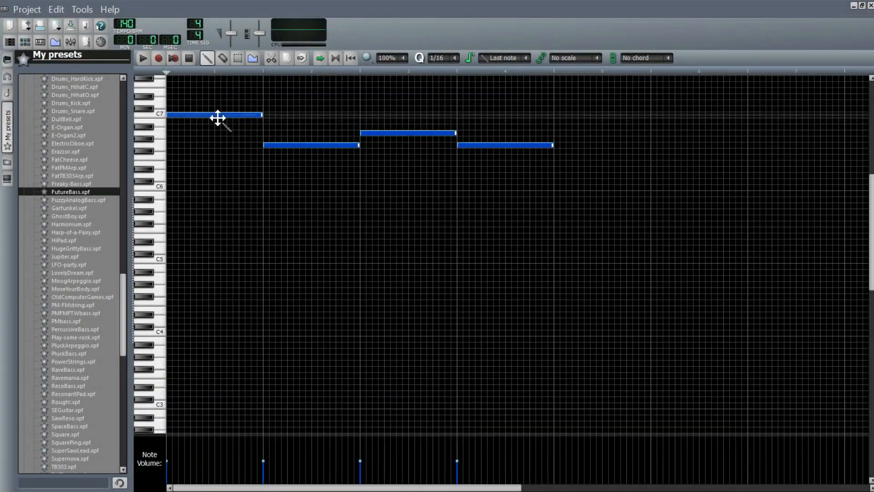
drag(217, 117, 177, 259)
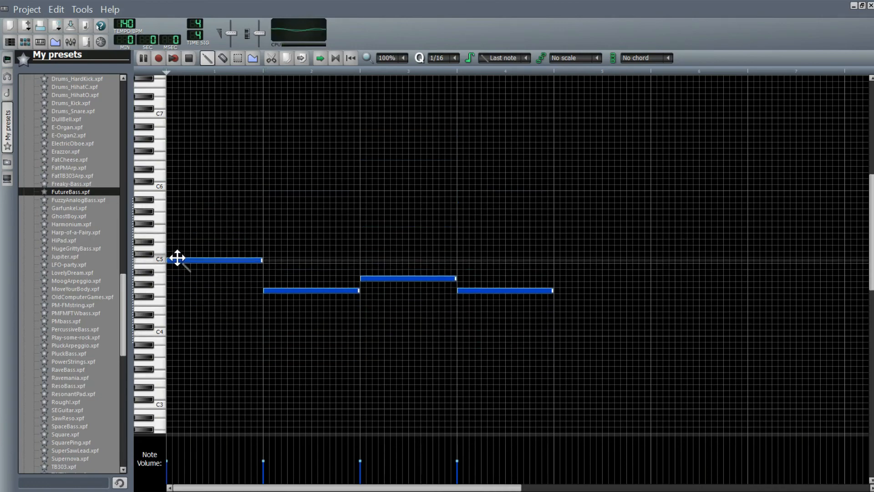
key(space)
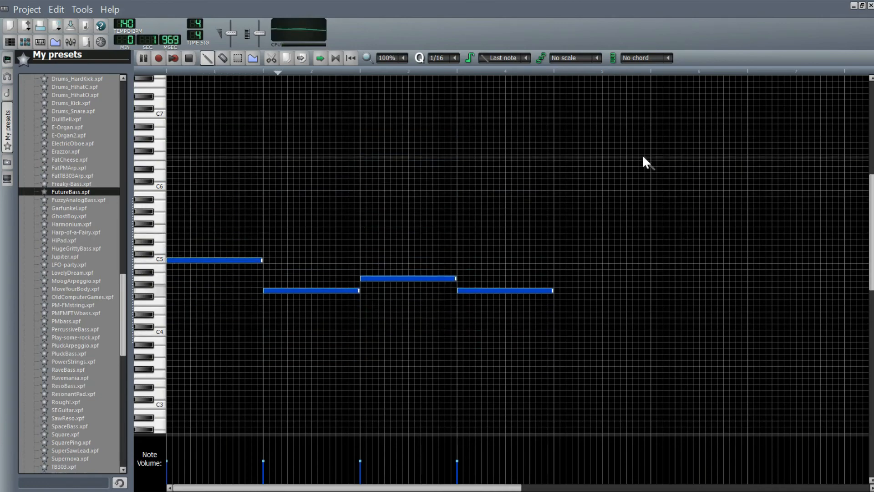
click(871, 6)
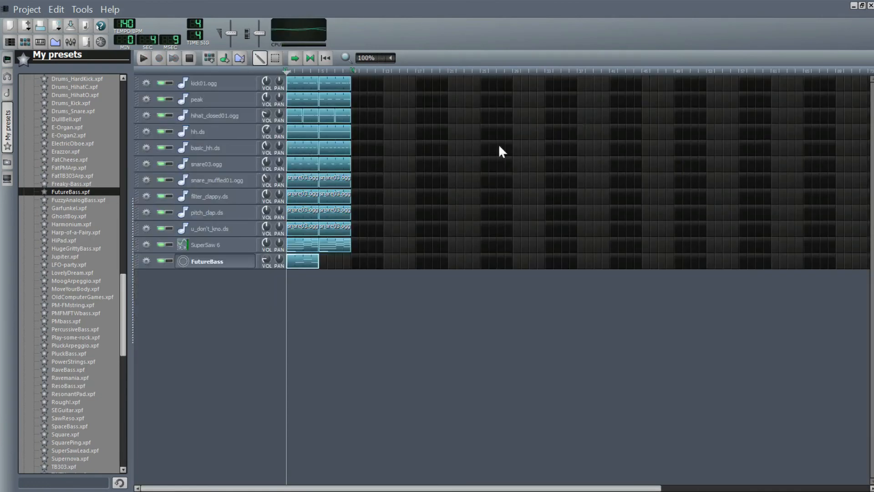
Try SYNC and AM modulation between FutureBass oscillators 1 and 2 and other waveforms, restore MIX and sine, and check the volume envelope
click(217, 264)
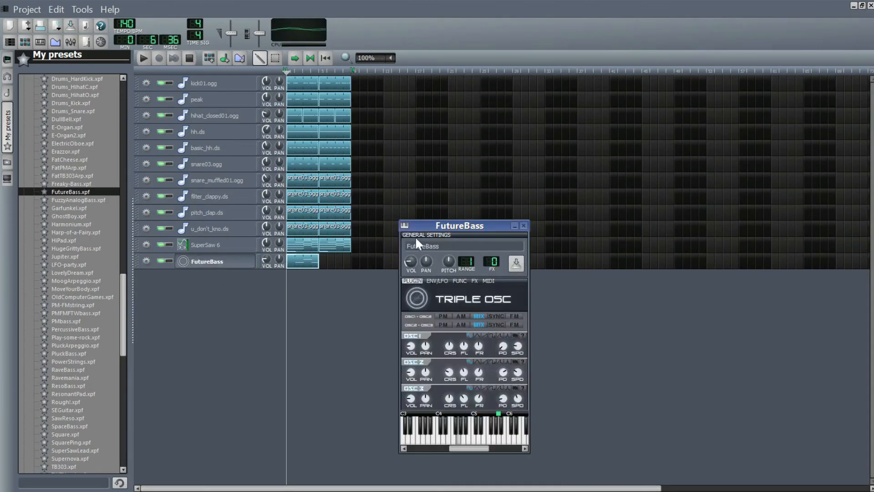
click(493, 315)
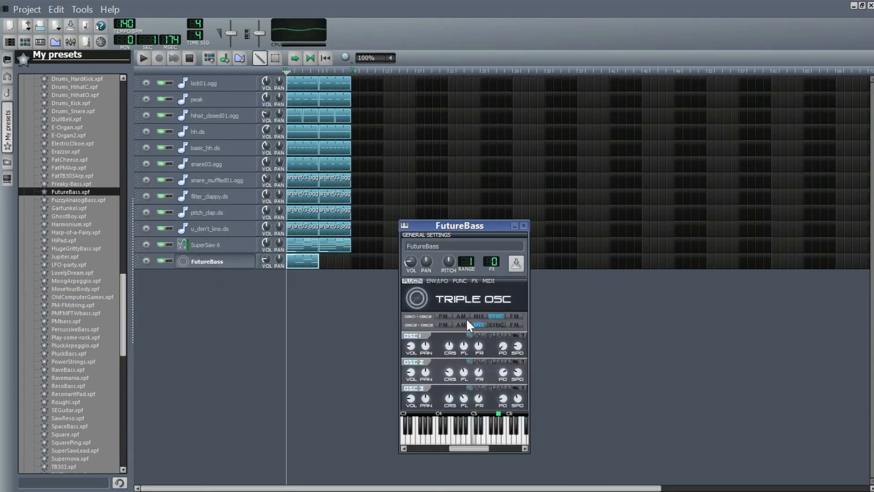
click(461, 316)
click(478, 316)
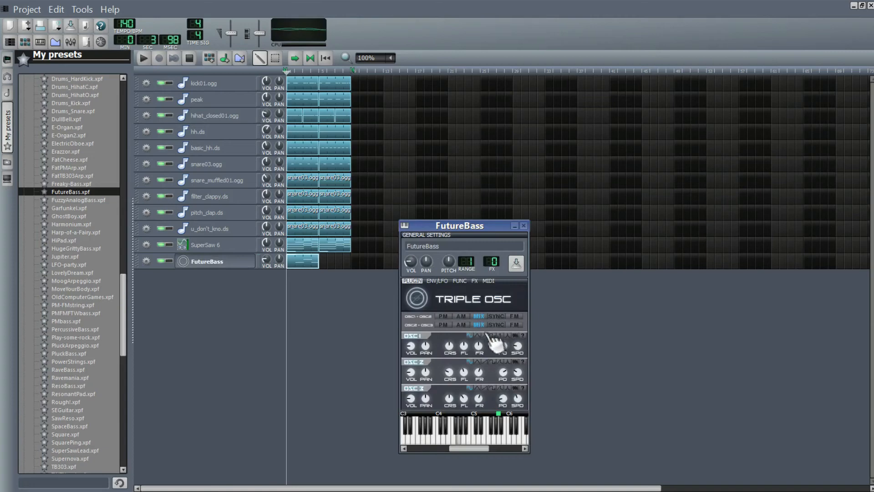
click(503, 336)
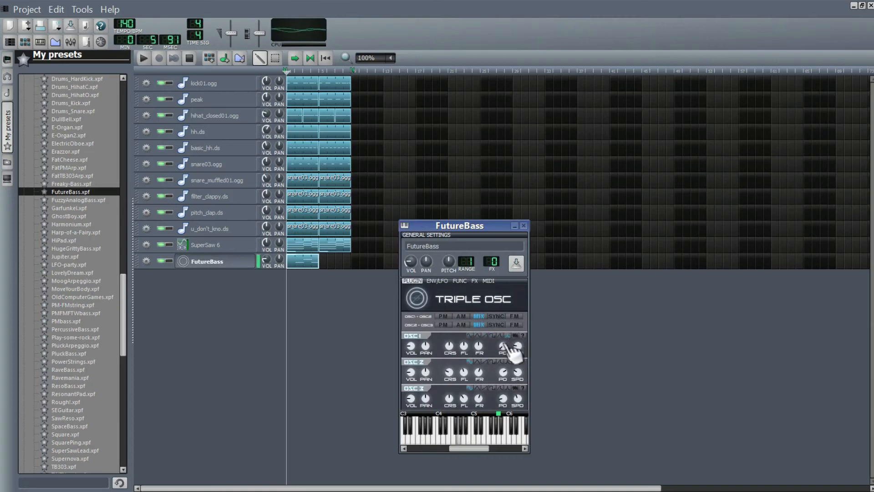
click(470, 335)
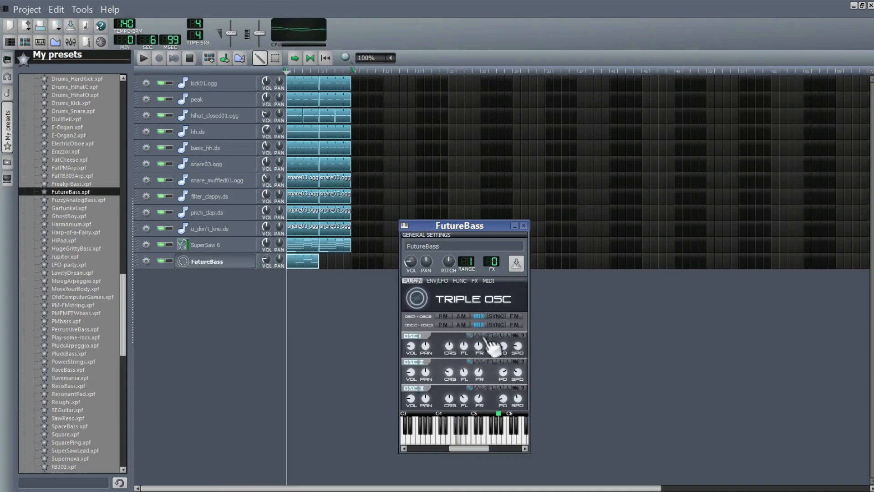
click(501, 362)
click(469, 361)
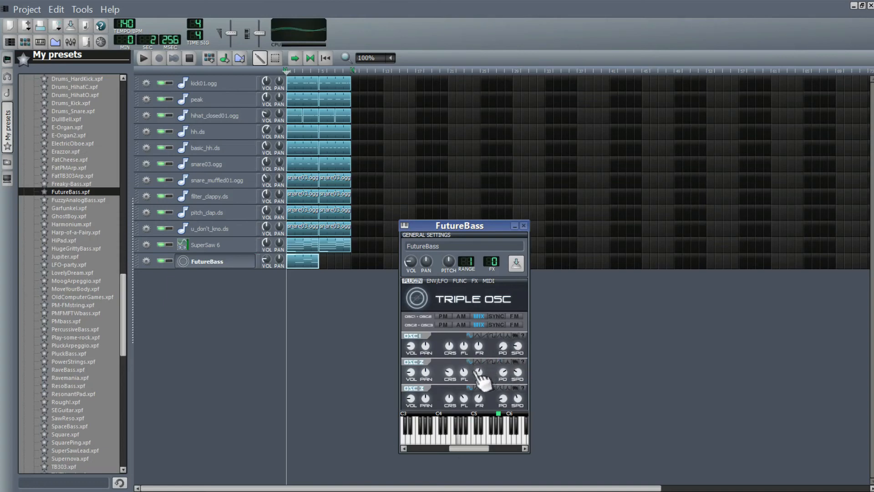
click(437, 281)
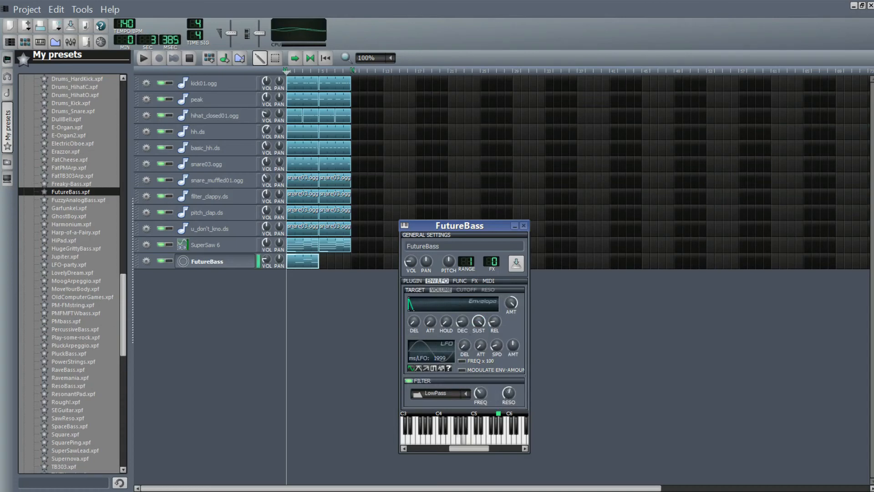
click(523, 226)
Copy the FutureBass clip into bars 5 to 8 and play back the song
click(143, 58)
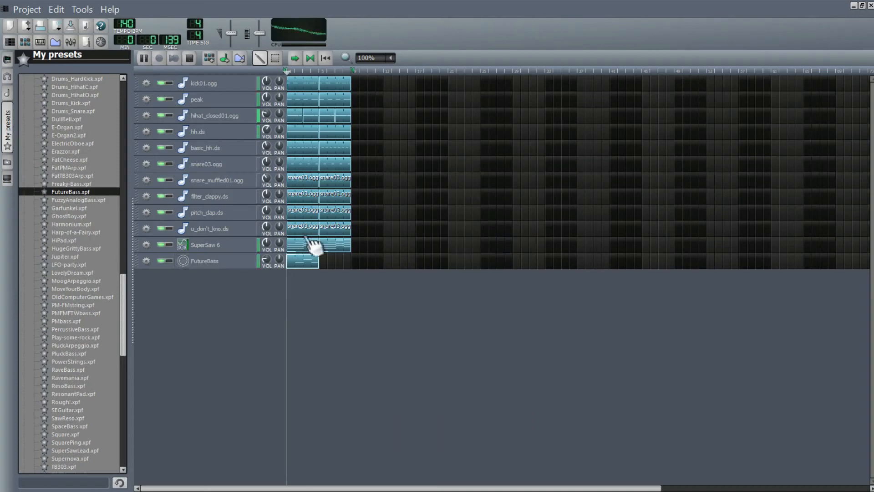
drag(314, 265, 346, 265)
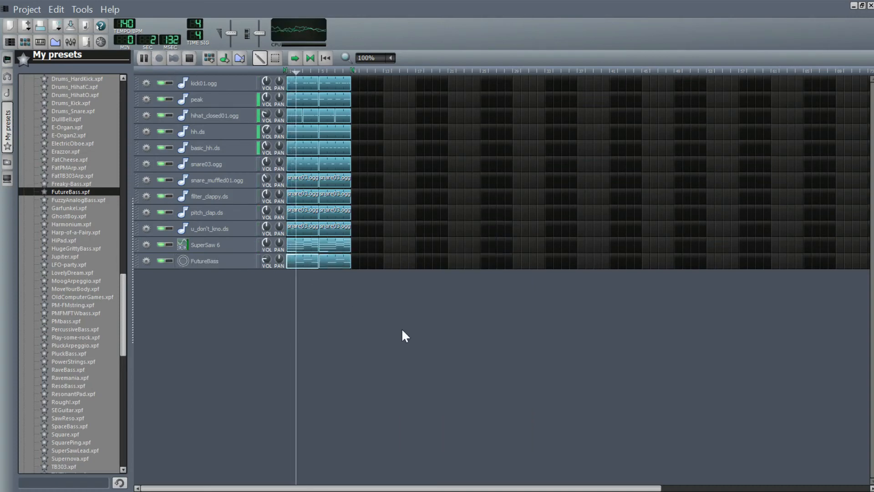
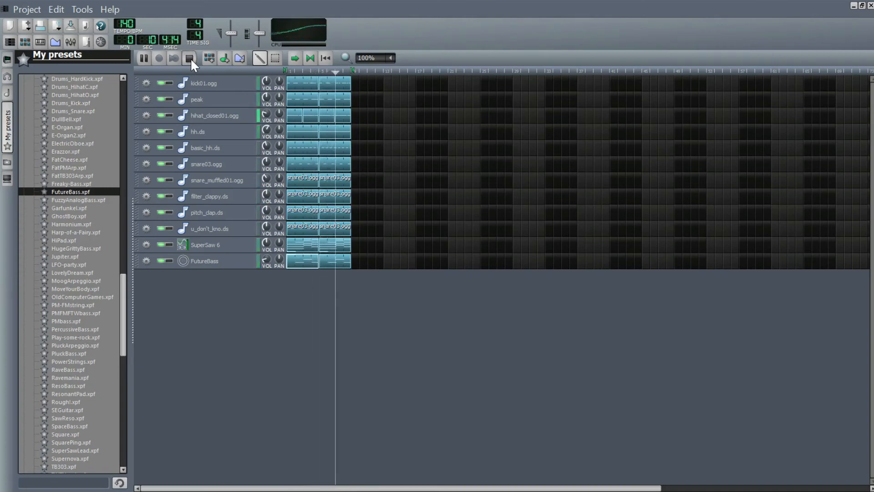
click(190, 59)
Browse the factory presets and add AnalogBell.xpf to the song as a new track
scroll(70, 162, up, 2)
scroll(71, 170, up, 2)
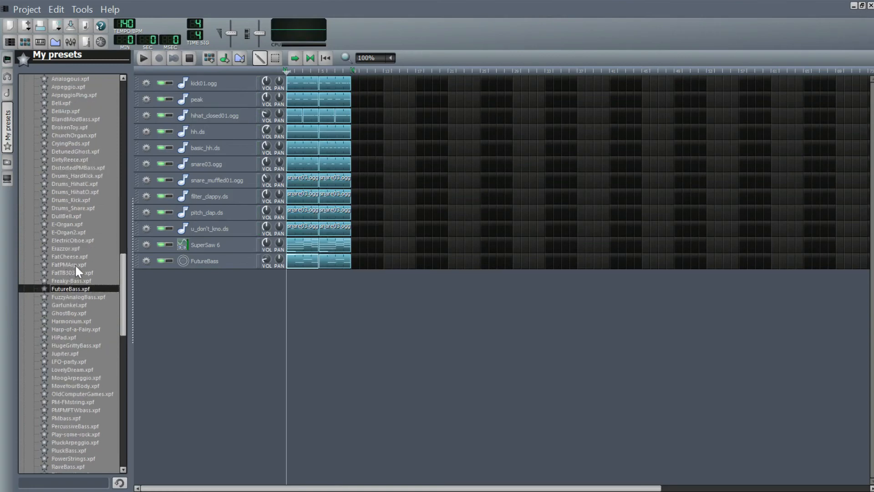
scroll(75, 249, down, 7)
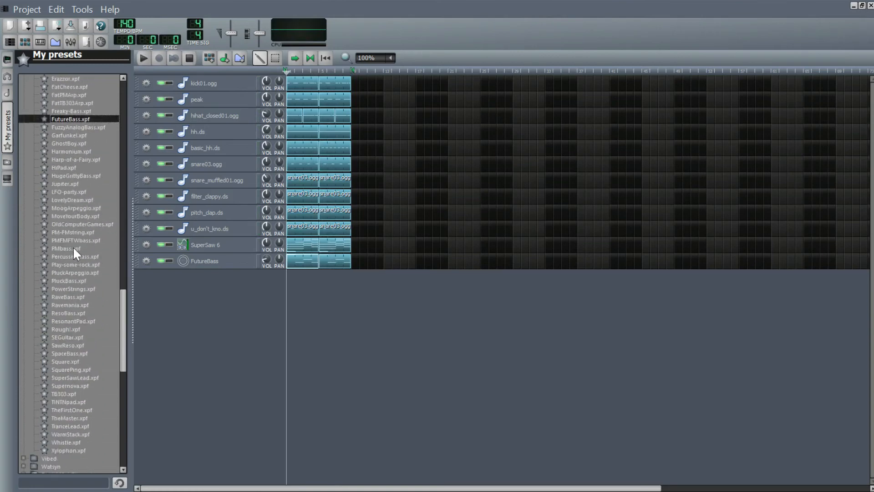
scroll(73, 247, up, 11)
click(73, 144)
click(74, 151)
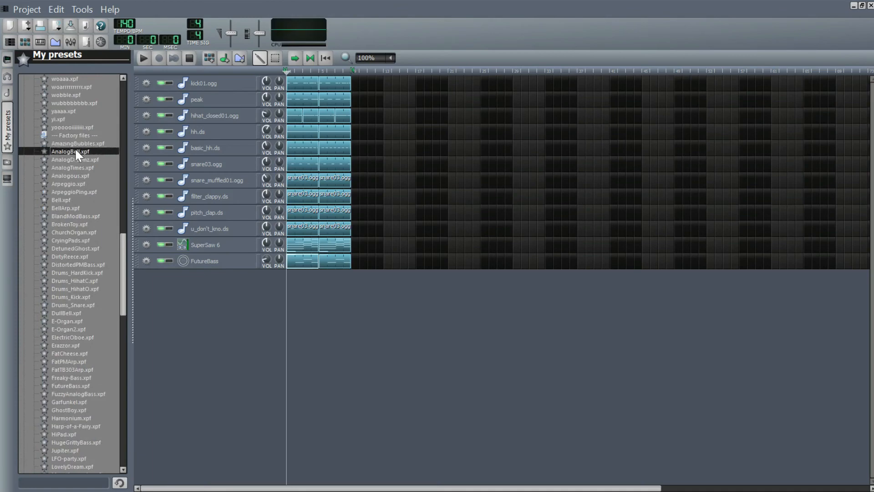
drag(76, 152, 273, 314)
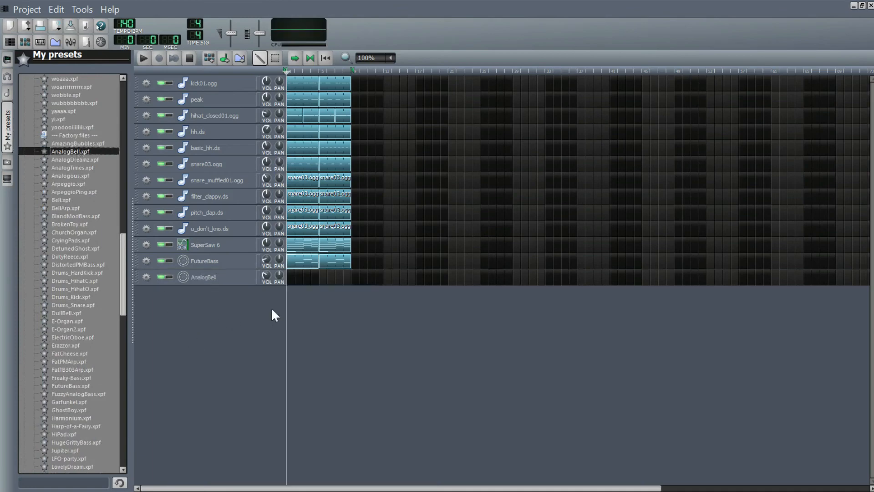
In a new AnalogBell clip, draw sixteenth notes C7, E7, G7, B7, C8, G7, E7, G7 spaced an eighth apart across the first bar
double_click(293, 274)
click(173, 211)
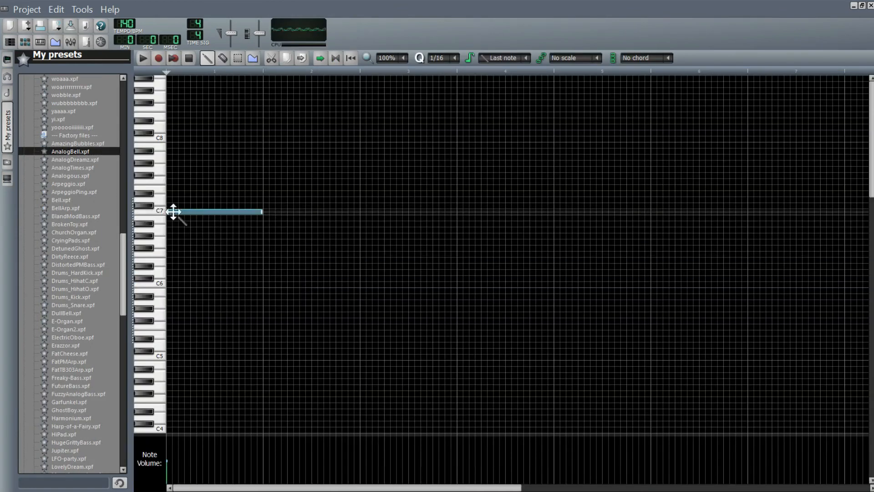
drag(263, 212, 175, 238)
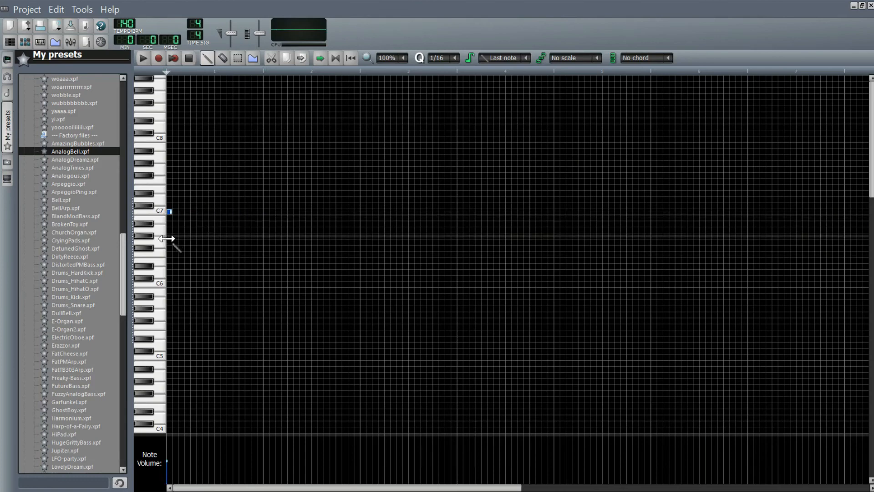
click(180, 188)
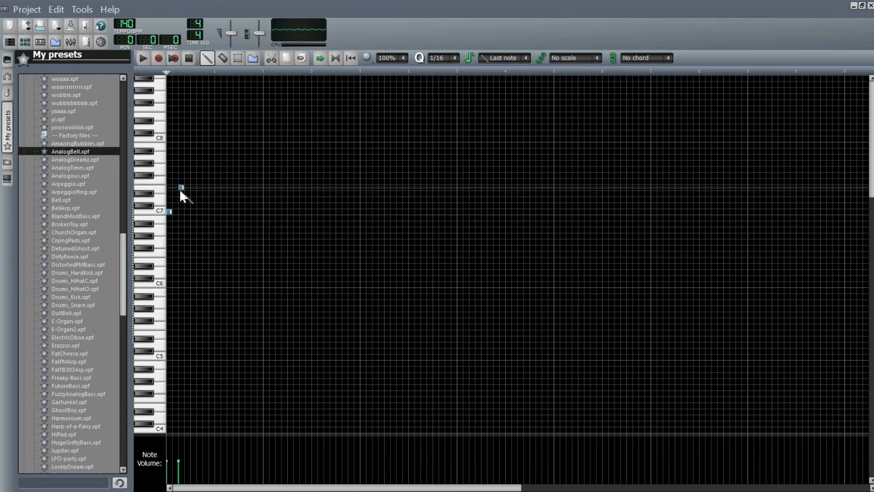
click(193, 169)
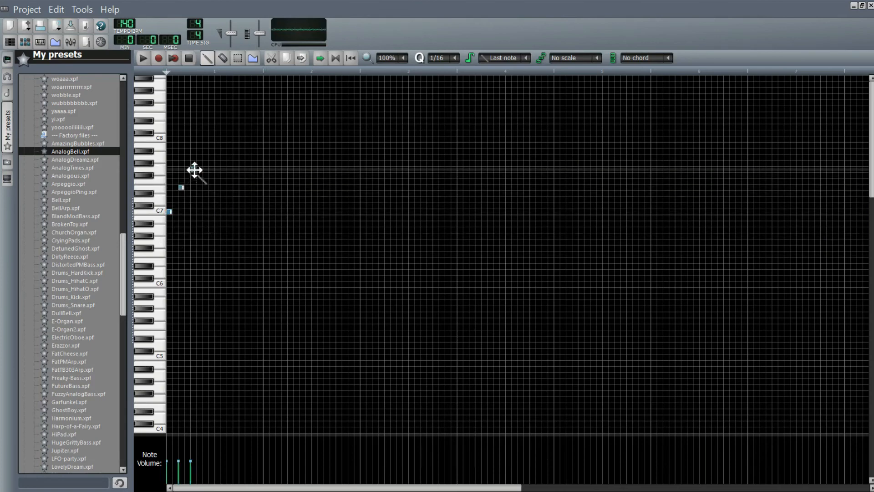
click(206, 154)
drag(205, 154, 203, 145)
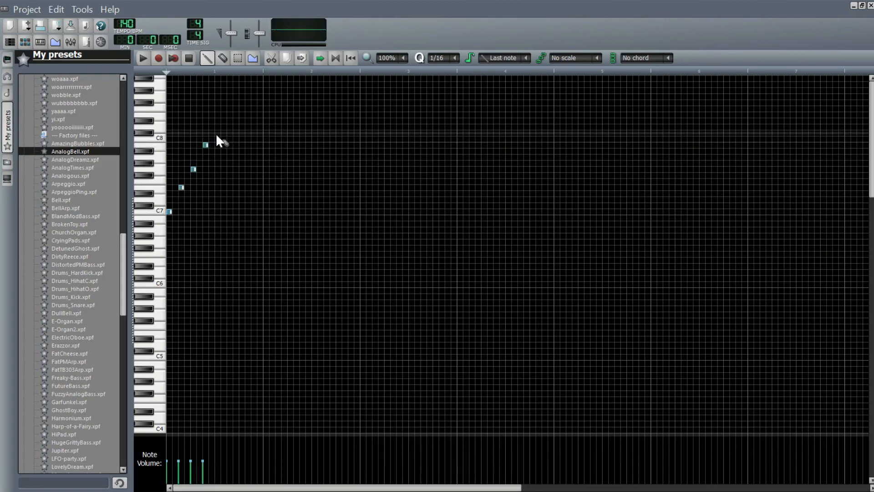
click(229, 169)
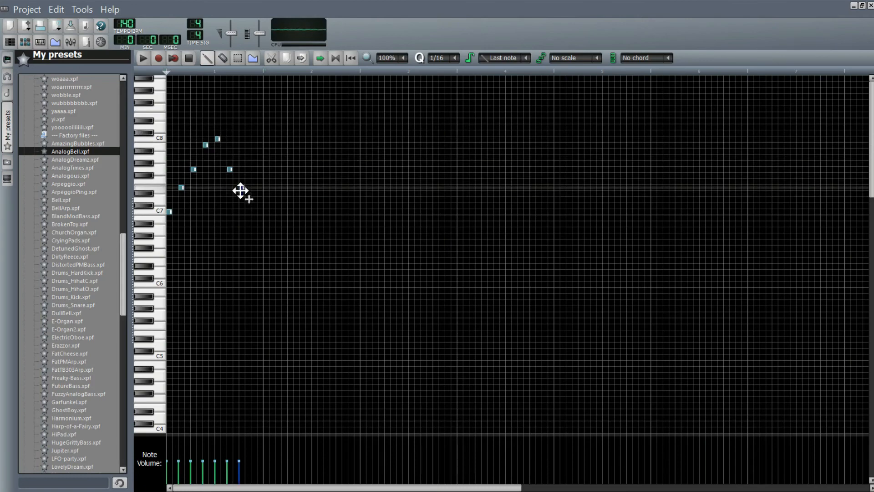
click(242, 187)
click(254, 168)
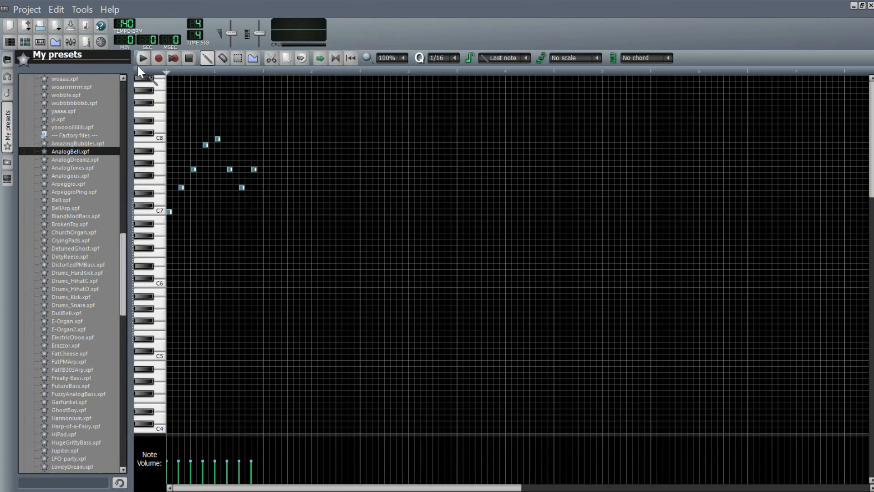
Play back the bell melody and continue its eighth-spaced notes through bar 4, returning to the song arrangement
click(189, 58)
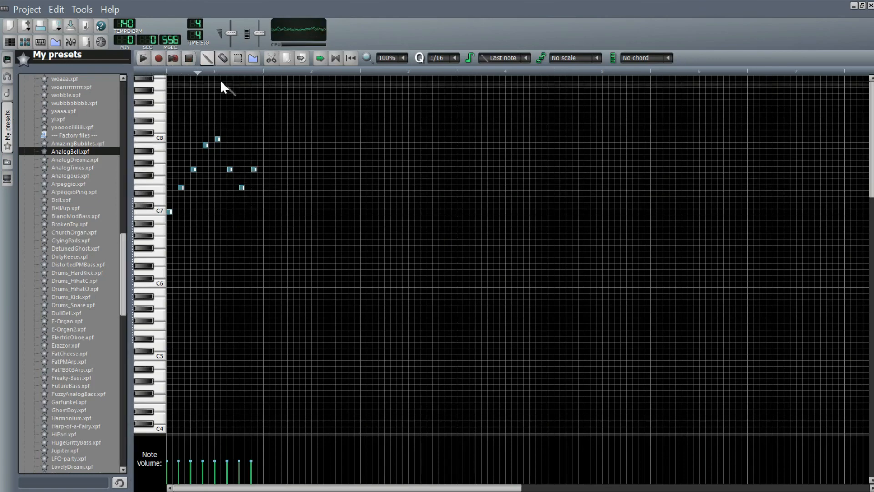
click(189, 58)
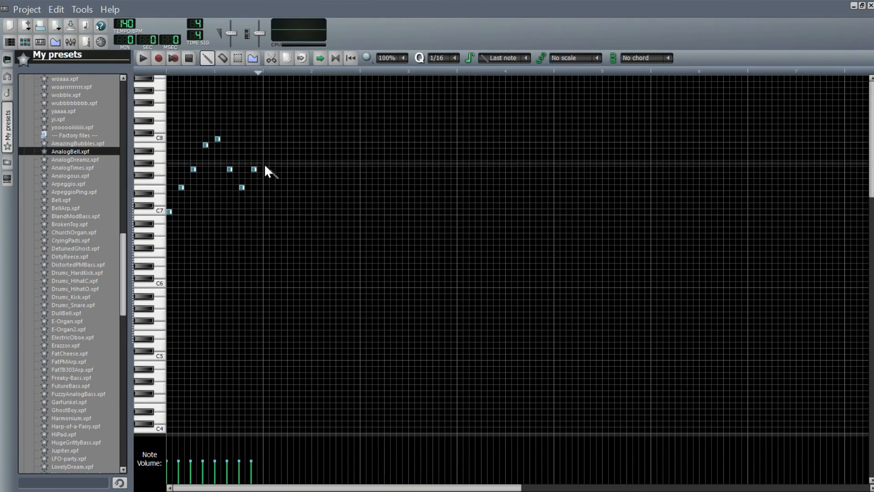
click(266, 146)
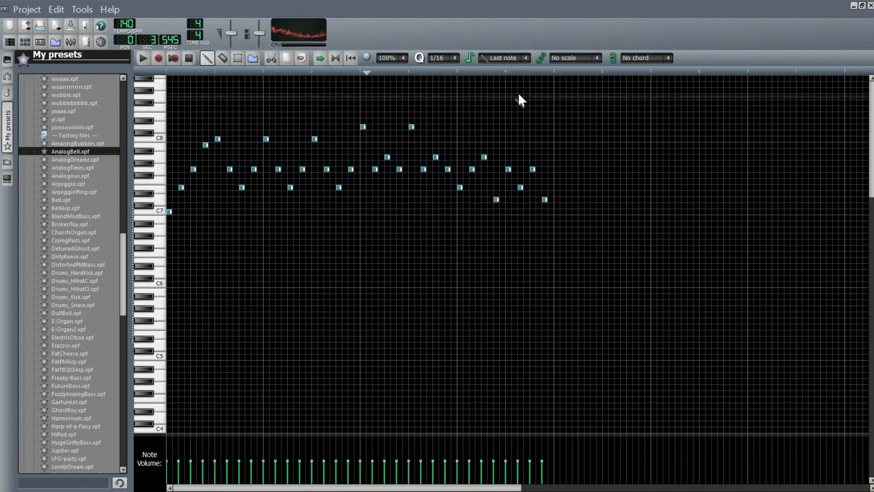
click(871, 5)
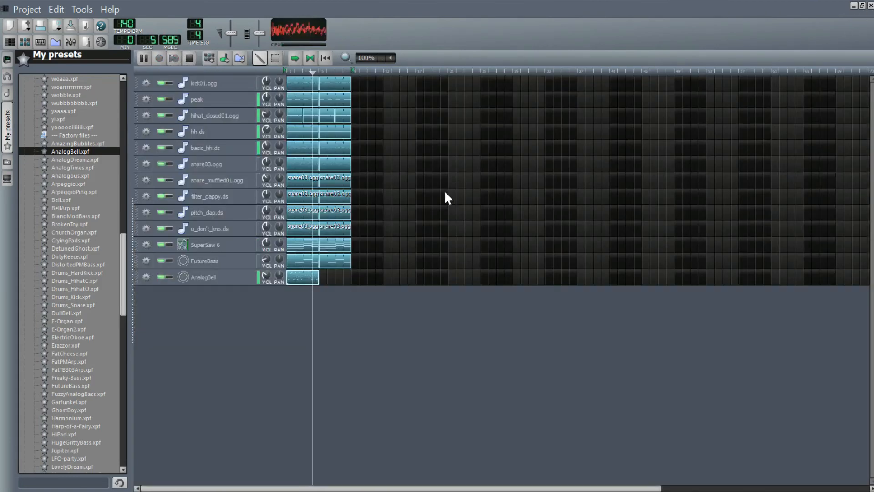
Copy the AnalogBell clip into bars 5 to 8 and open the track's instrument settings
drag(315, 274, 326, 278)
key(space)
click(239, 279)
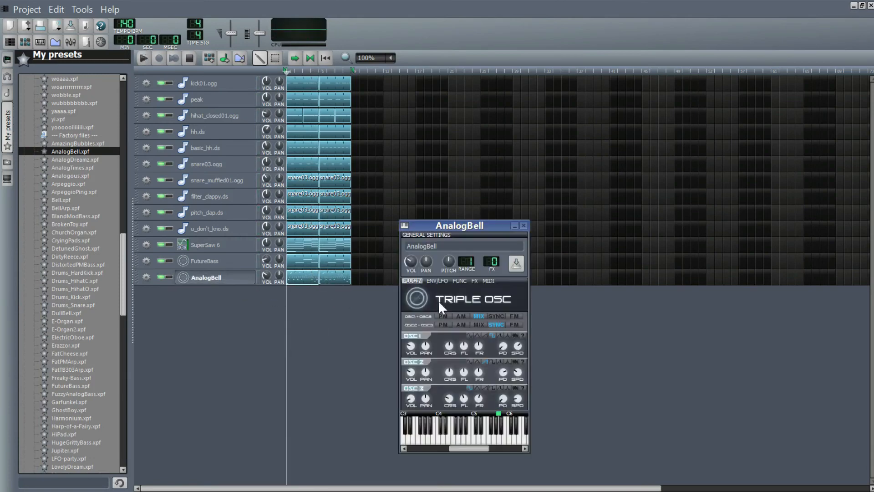
Start song playback and adjust AnalogBell's volume envelope while listening
click(437, 280)
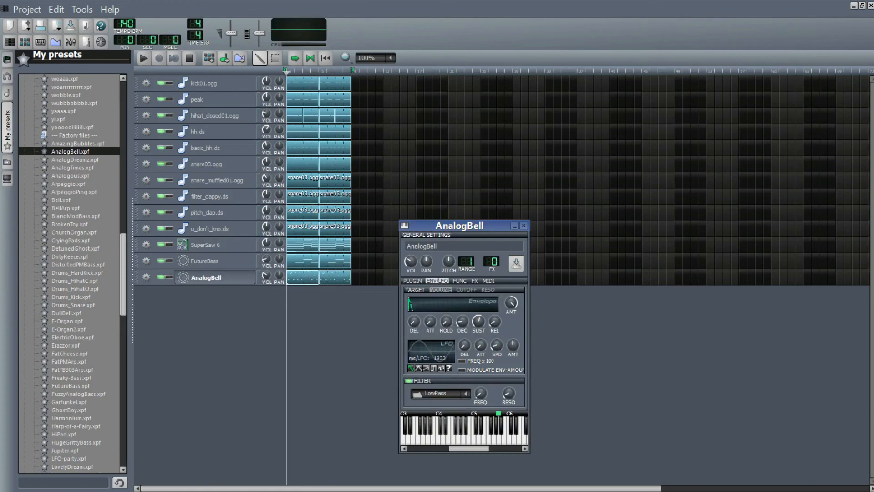
click(524, 225)
click(147, 56)
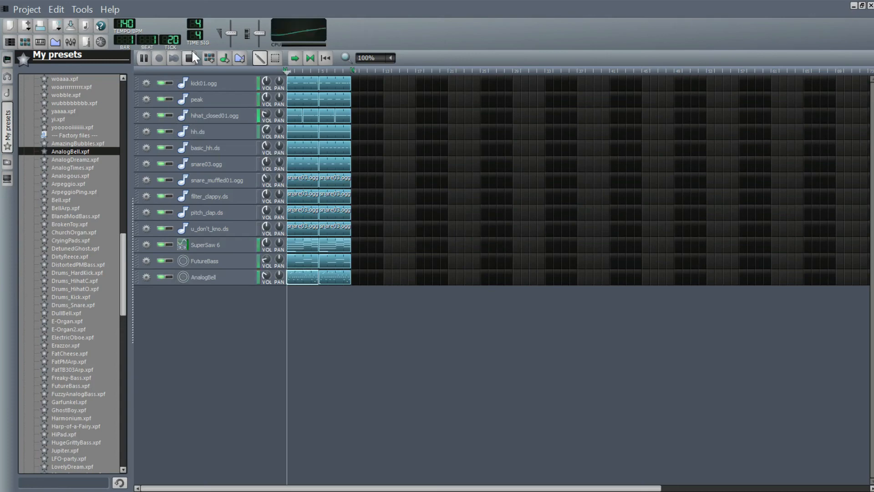
click(222, 285)
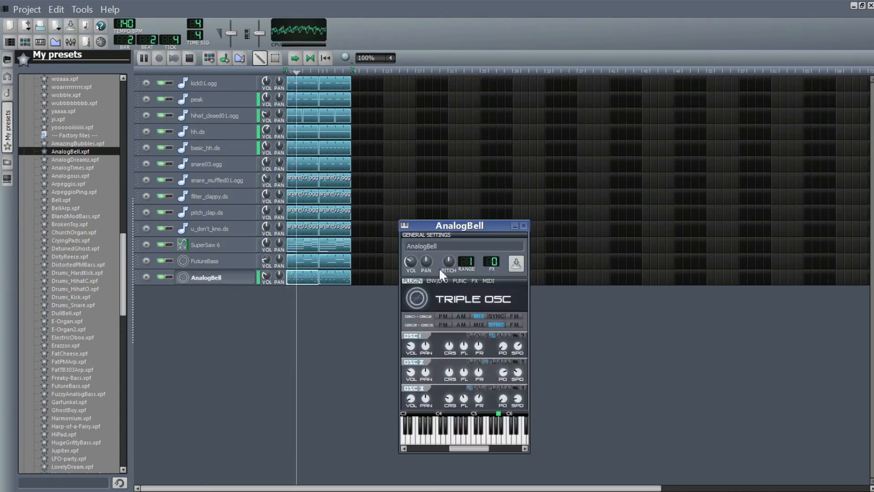
click(438, 281)
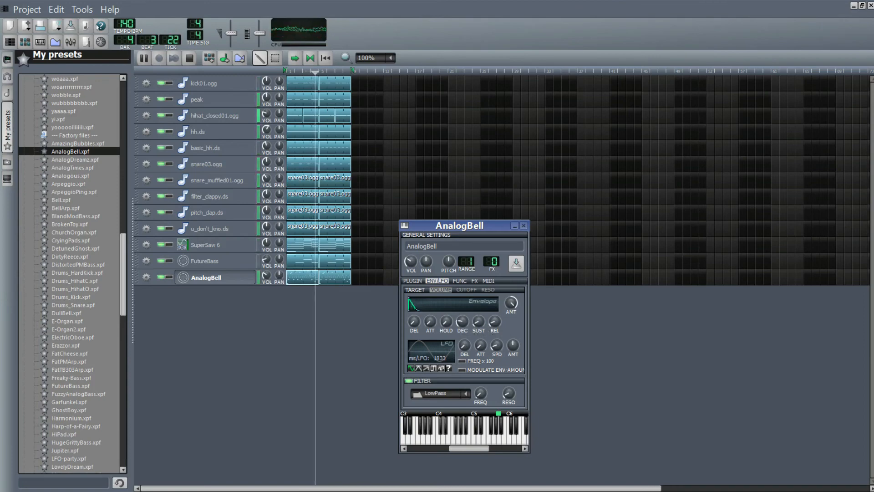
Set AnalogBell's OSC1-OSC2 modulation to PM and OSC2-OSC3 to MIX, and change the oscillators' waveforms
click(414, 281)
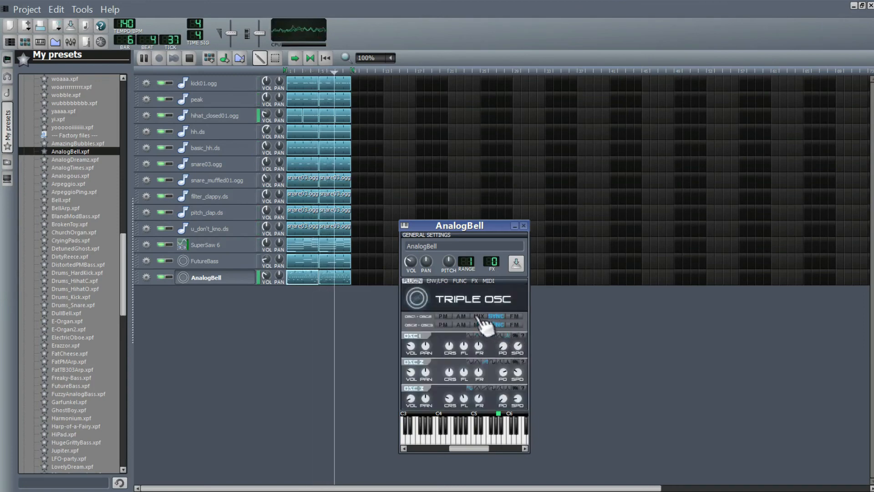
click(443, 316)
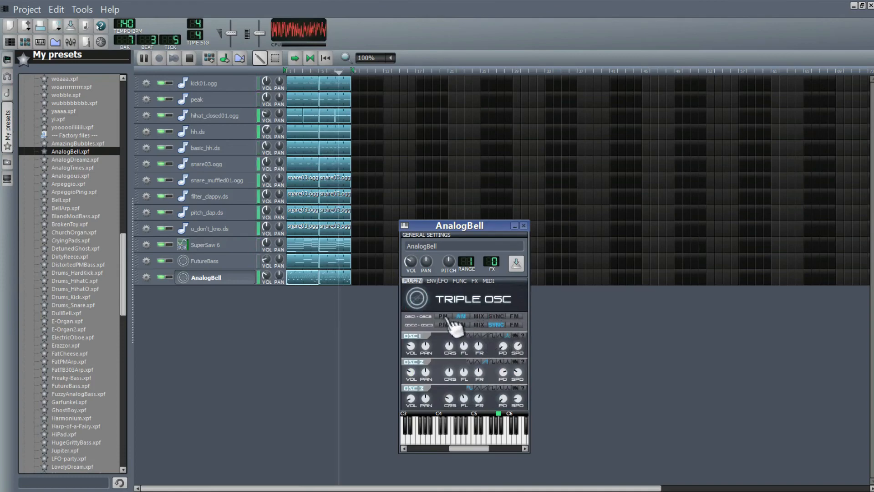
click(478, 324)
click(494, 362)
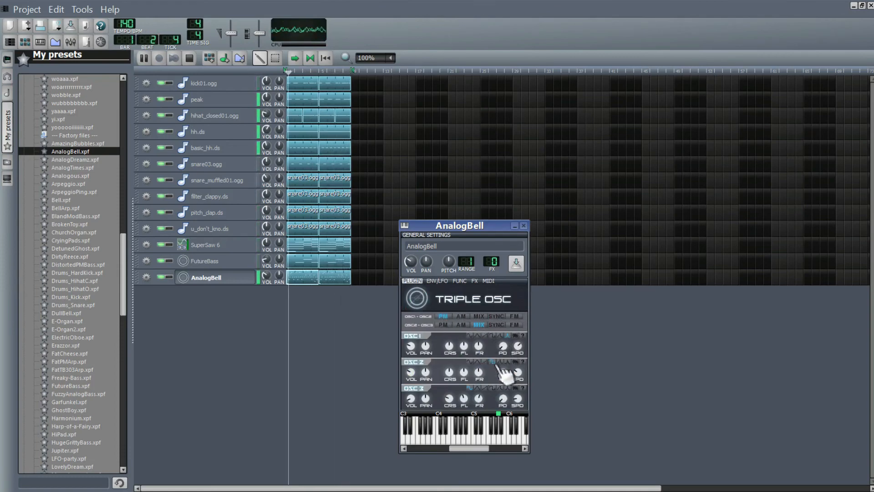
click(498, 388)
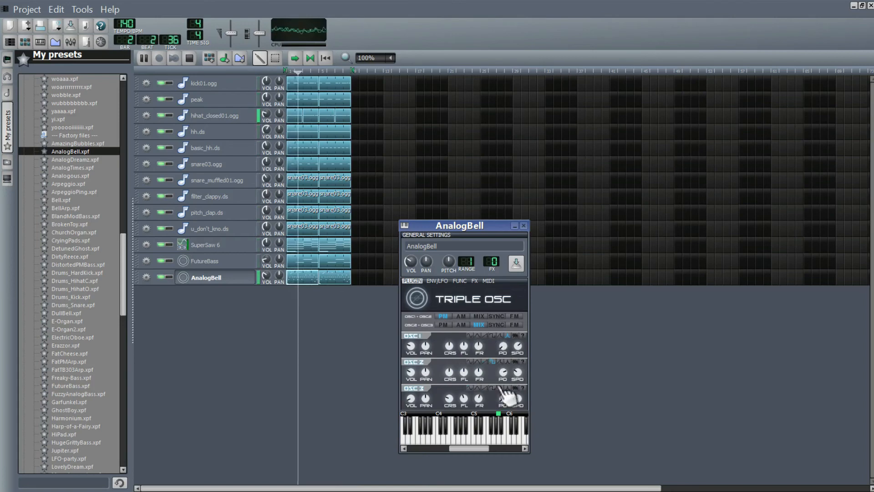
In the mixer, name channel 6 arp and add the Calf Reverb LADSPA effect to it
click(71, 42)
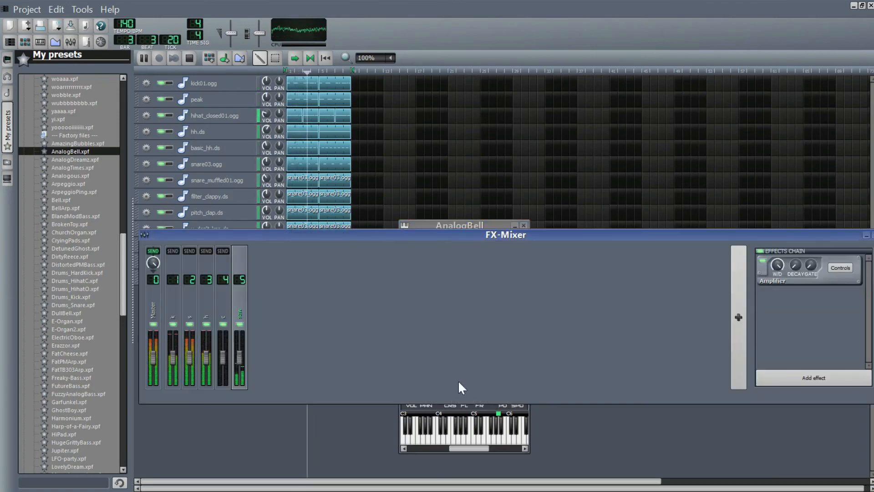
click(257, 314)
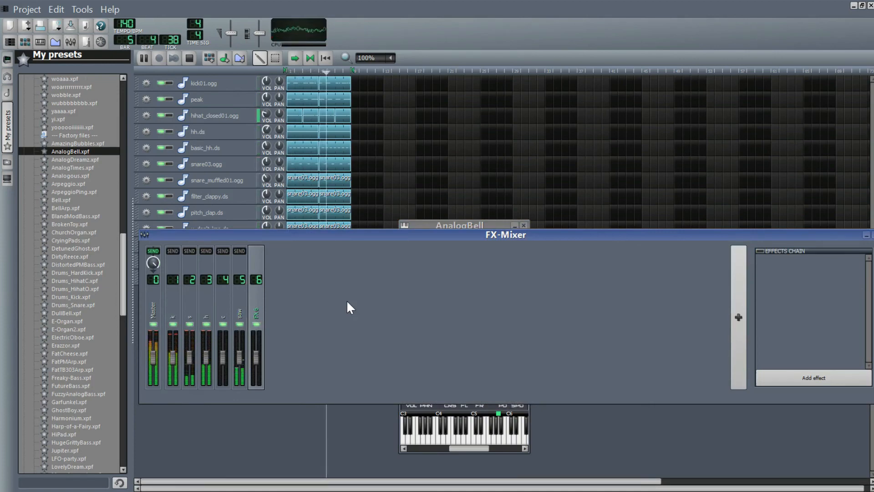
text(arp)
key(Return)
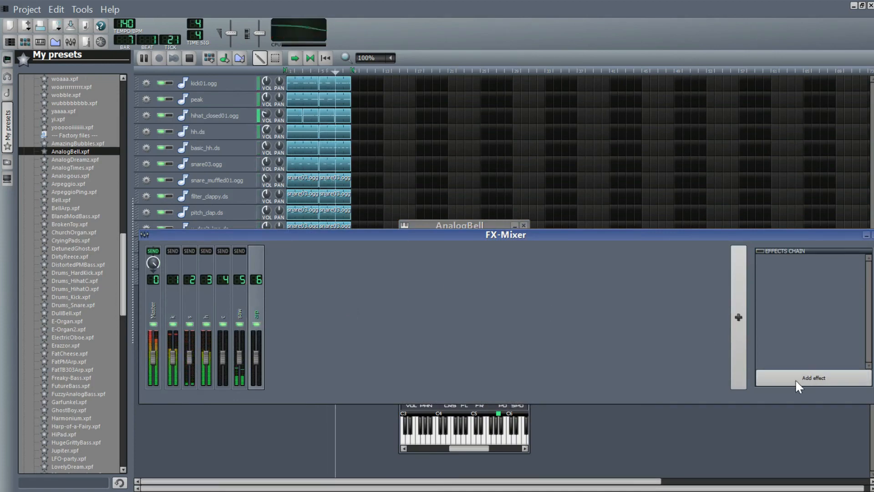
double_click(367, 163)
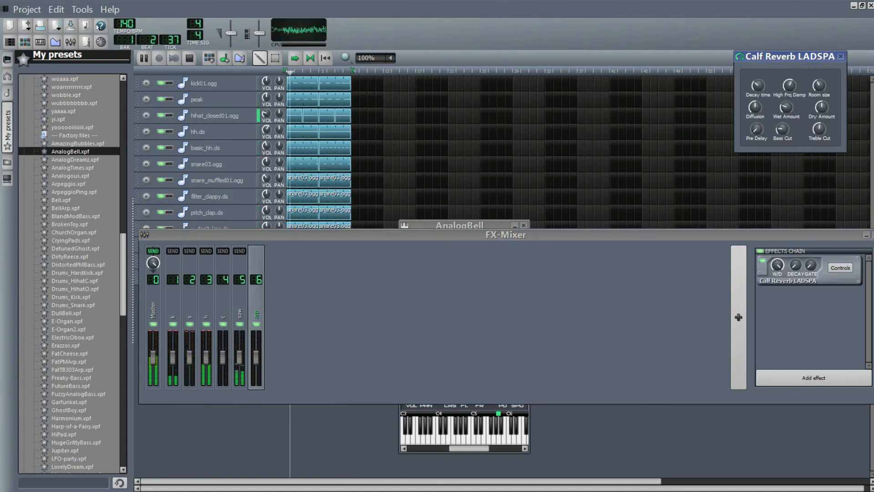
Move the mixer below the tracks and route AnalogBell to mixer channel 6
drag(276, 237, 245, 315)
click(223, 280)
click(222, 281)
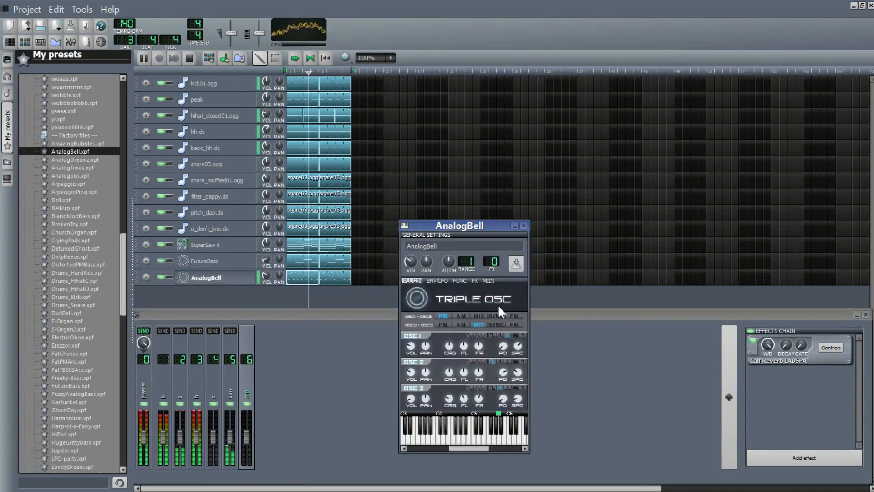
click(524, 226)
Inspect the arp channel's Calf Reverb controls during playback, close the mixer and stop the song
click(835, 346)
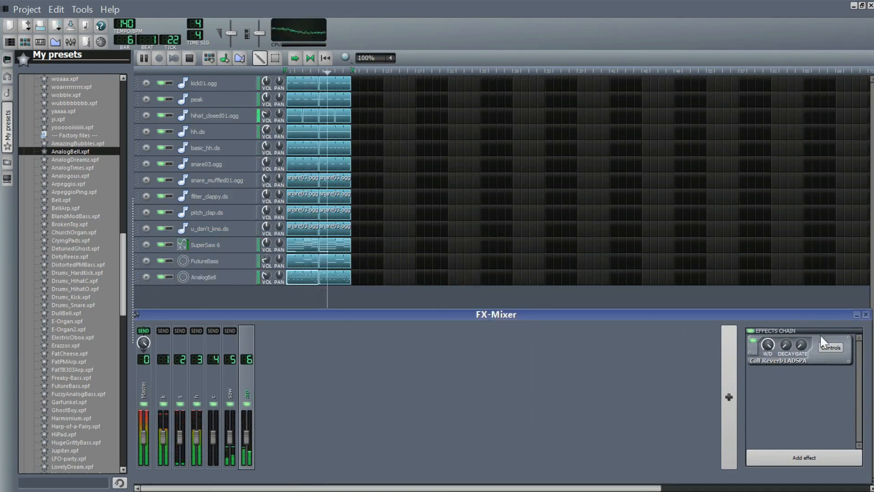
click(830, 347)
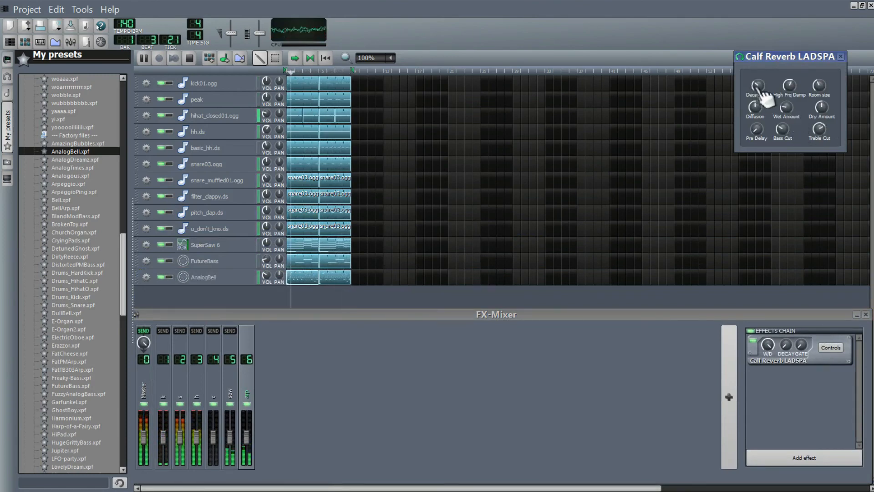
click(841, 56)
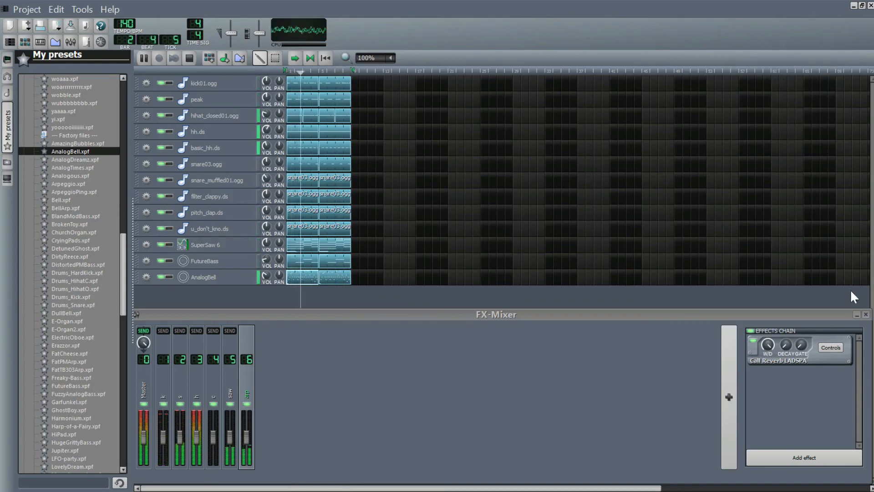
click(866, 315)
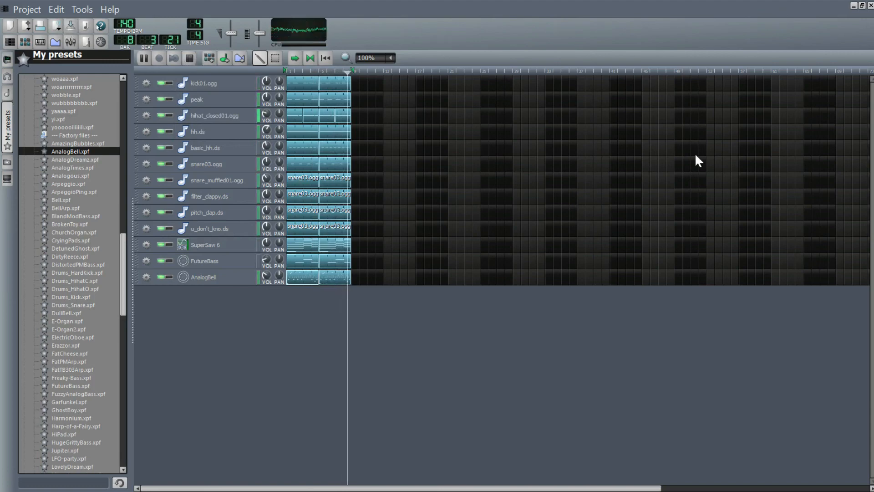
click(189, 58)
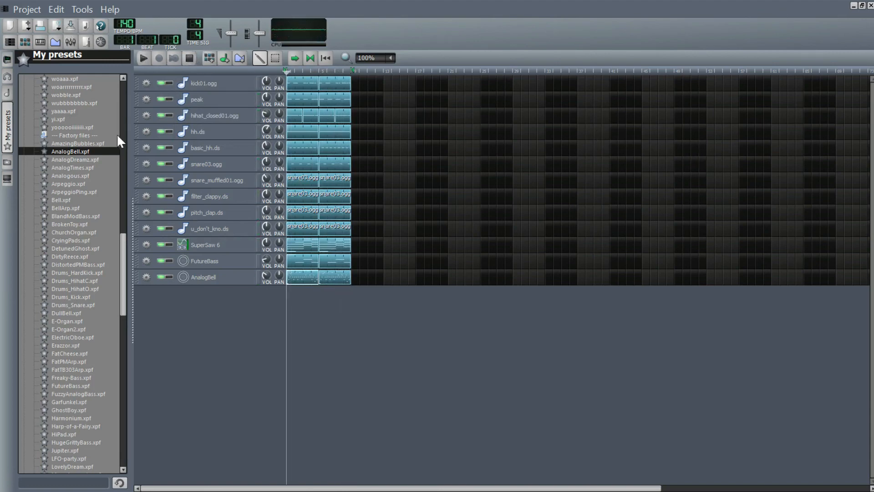
Find OldComputerGames.xpf among the factory presets and add it to the song as a new track
scroll(84, 212, down, 9)
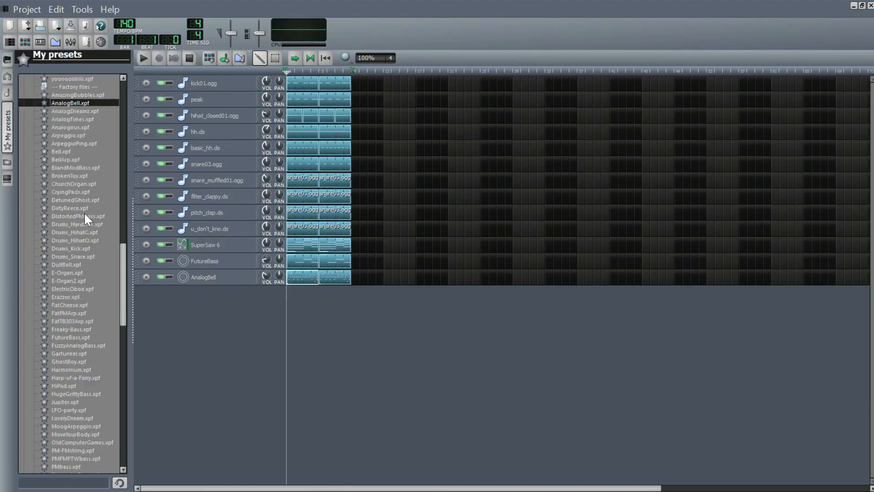
scroll(84, 212, down, 2)
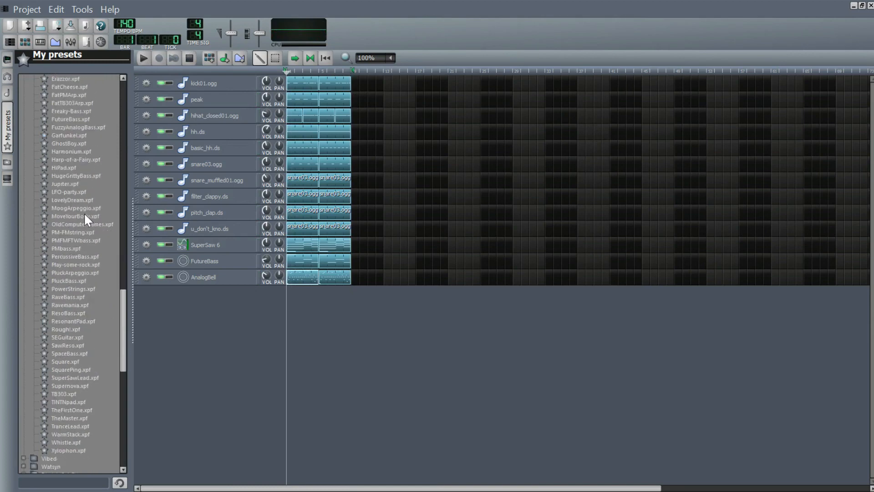
drag(81, 222, 193, 317)
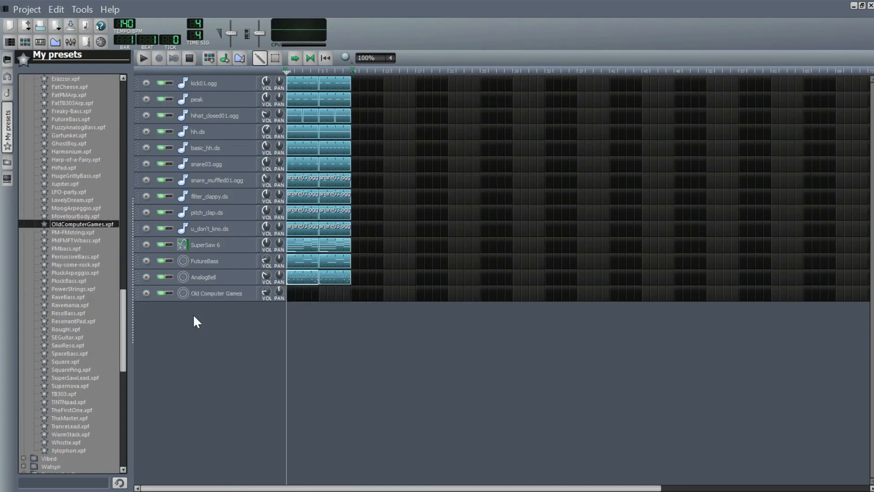
Examine the Old Computer Games instrument's envelope, arpeggio, effects chain and MIDI settings
click(210, 294)
click(477, 266)
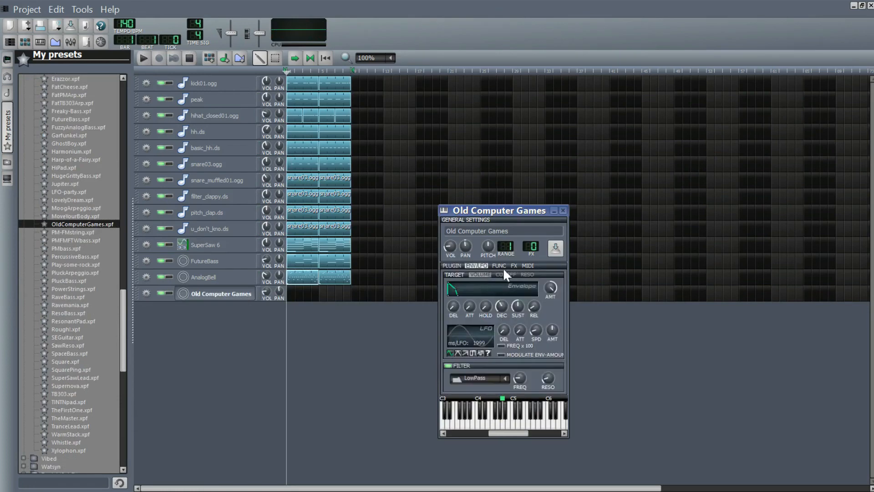
click(499, 266)
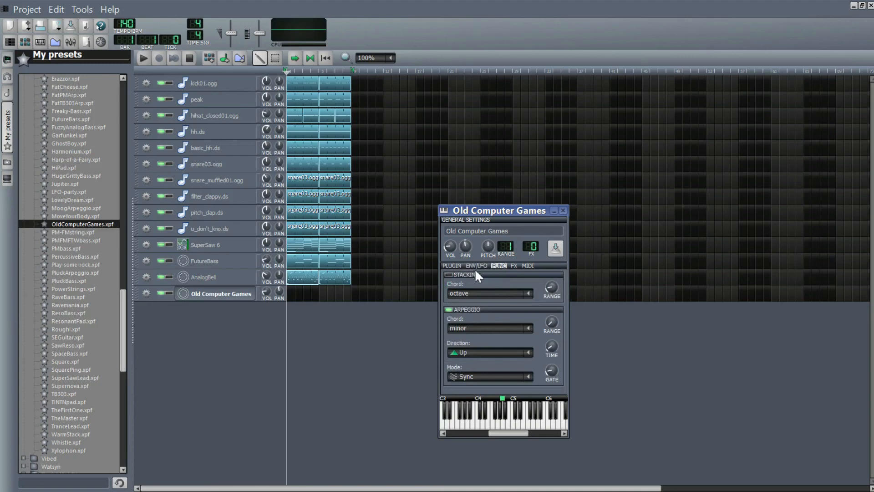
click(515, 266)
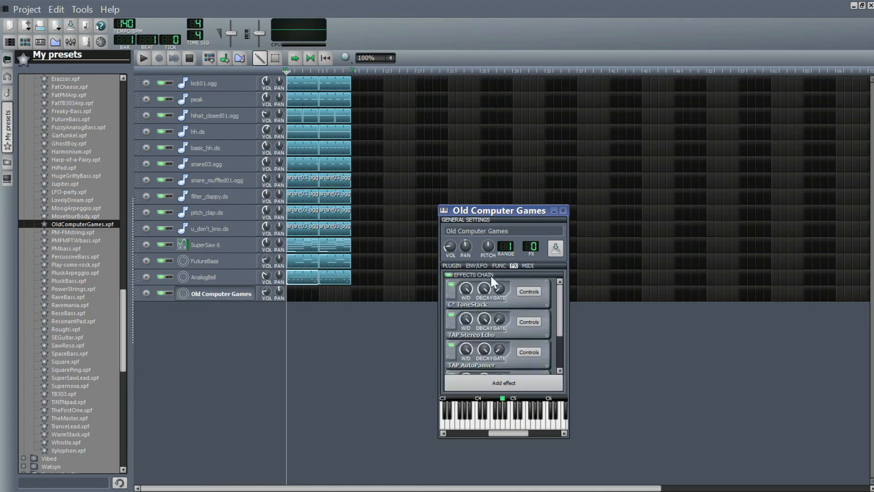
scroll(515, 296, down, 2)
scroll(516, 296, up, 2)
click(527, 266)
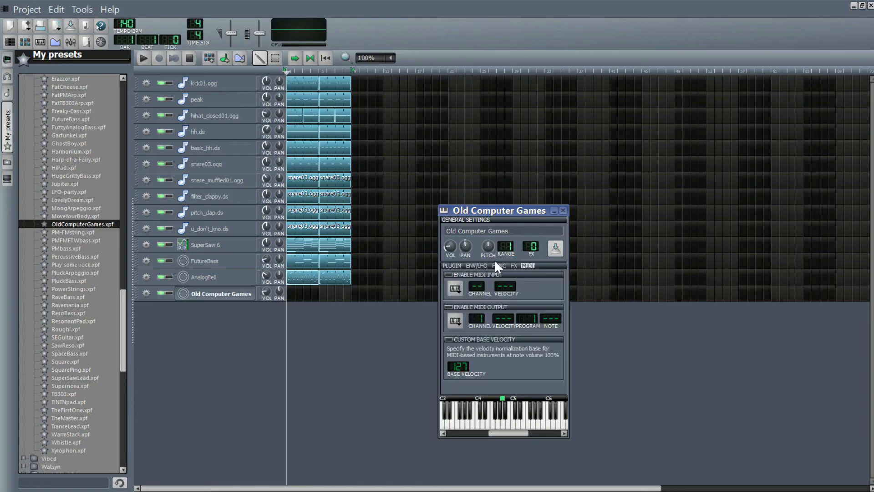
click(476, 266)
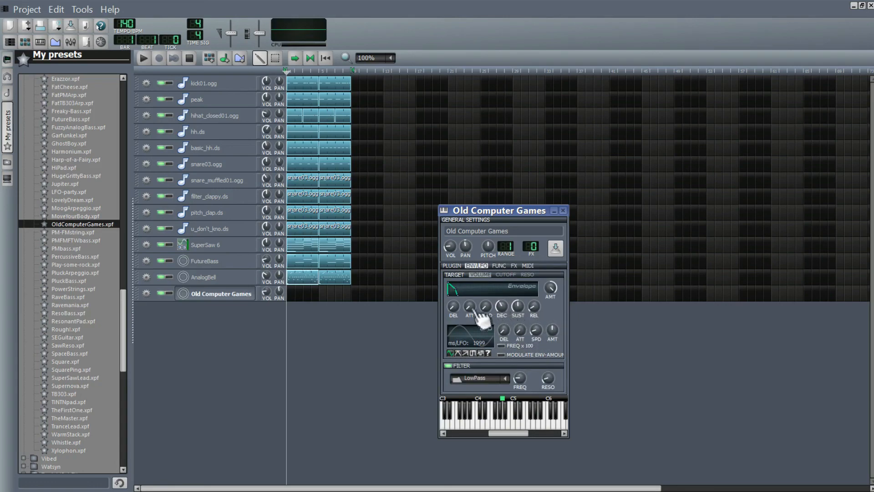
In a new Old Computer Games clip, draw eighth notes E6, D6, C6, D6, E6, G6 across bar 1, starting on the second eighth
click(184, 205)
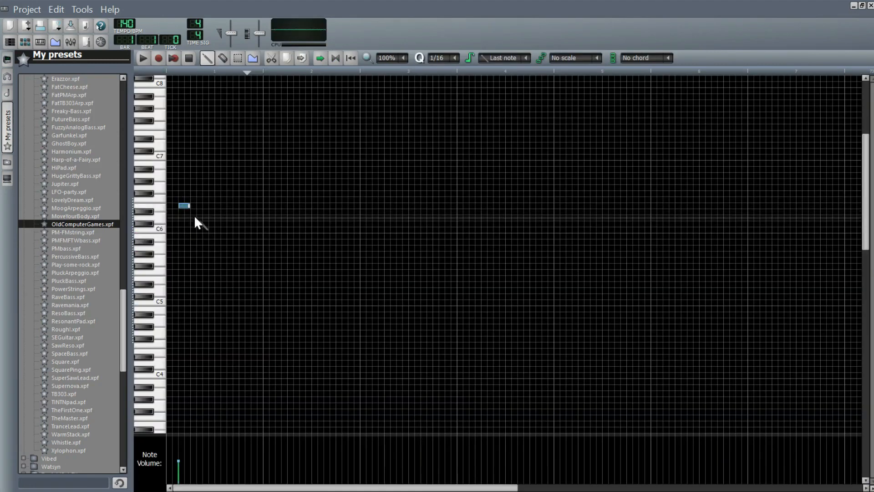
click(196, 218)
click(211, 230)
drag(207, 231, 236, 205)
click(221, 218)
click(234, 211)
click(255, 187)
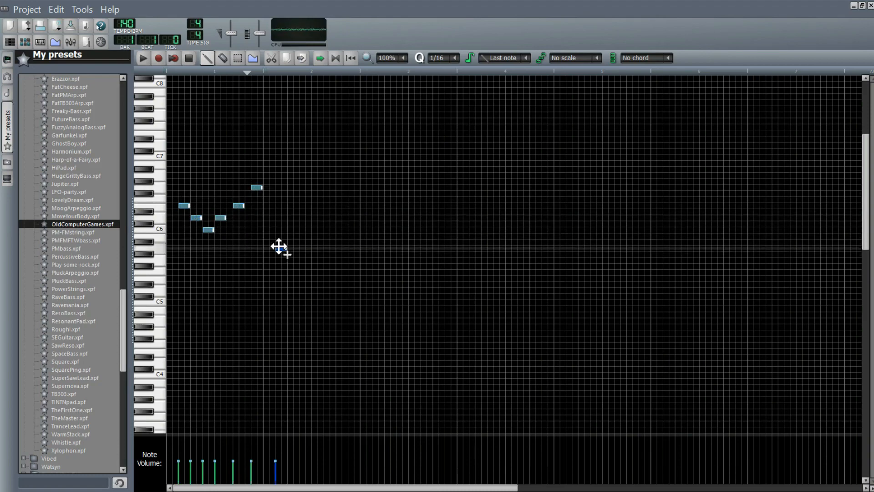
Continue the melody with eighth notes A5, C6, D6, E6, D6, C6 across bar 2 and play it back
click(294, 230)
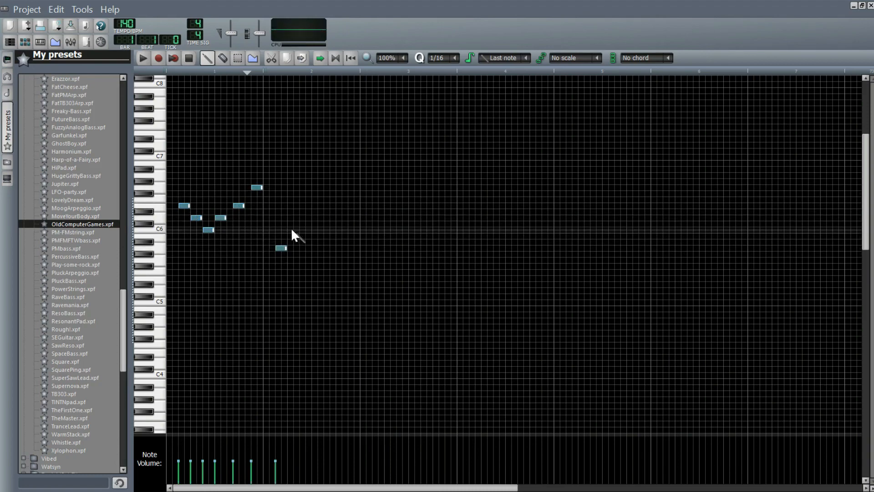
click(293, 230)
click(300, 219)
click(313, 206)
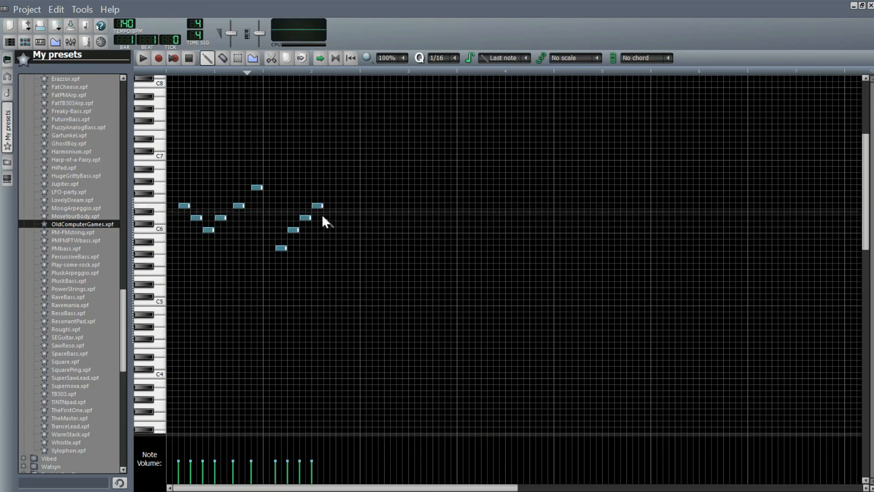
click(326, 218)
right_click(330, 219)
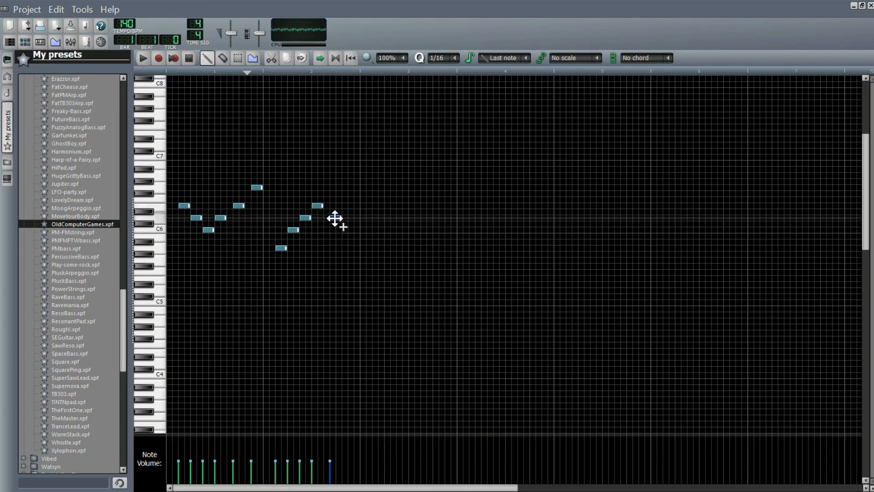
click(351, 231)
key(space)
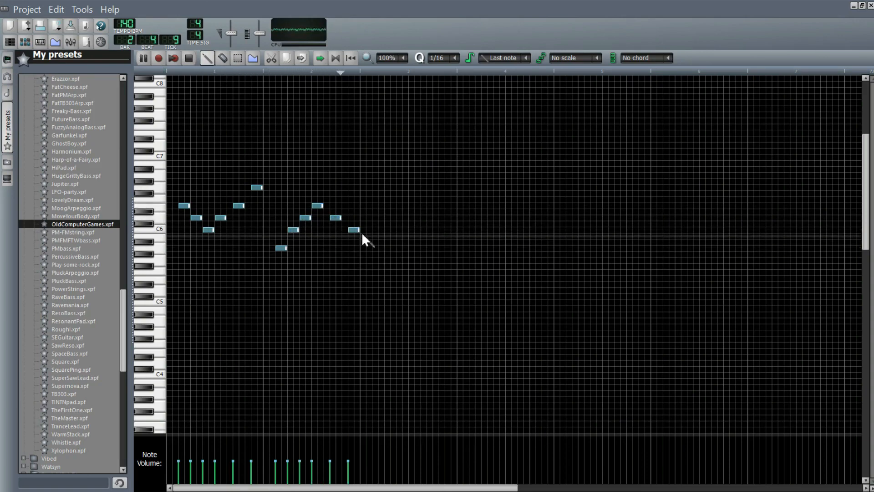
key(space)
Continue the melody in bar 3 with short notes G5, E5, G5, A5, G5, A5, C6, starting on the second eighth, and play it back
drag(375, 255, 384, 279)
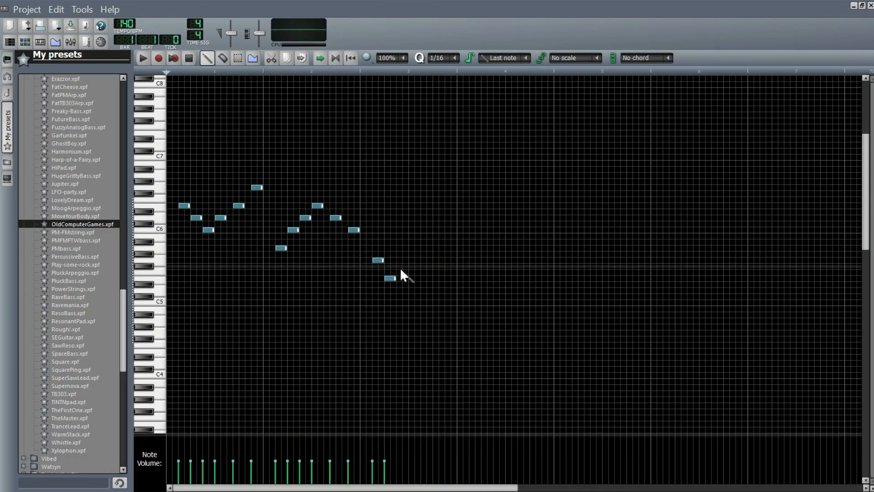
click(399, 260)
click(408, 246)
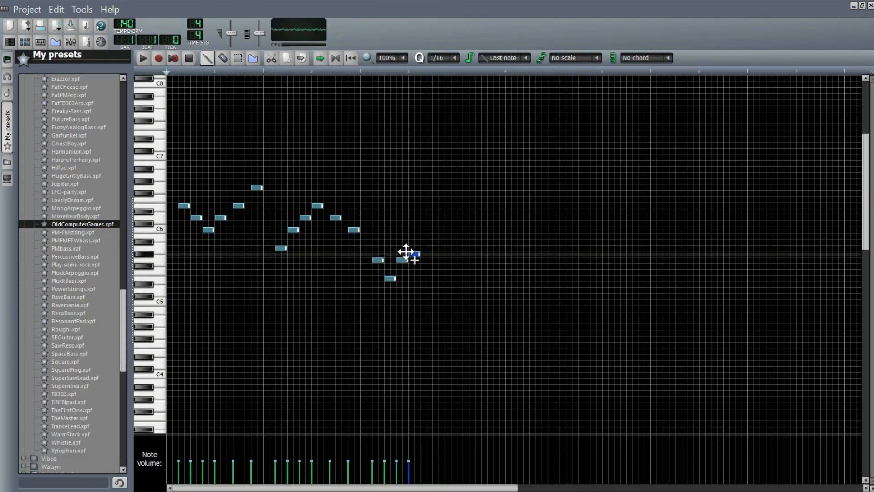
click(422, 260)
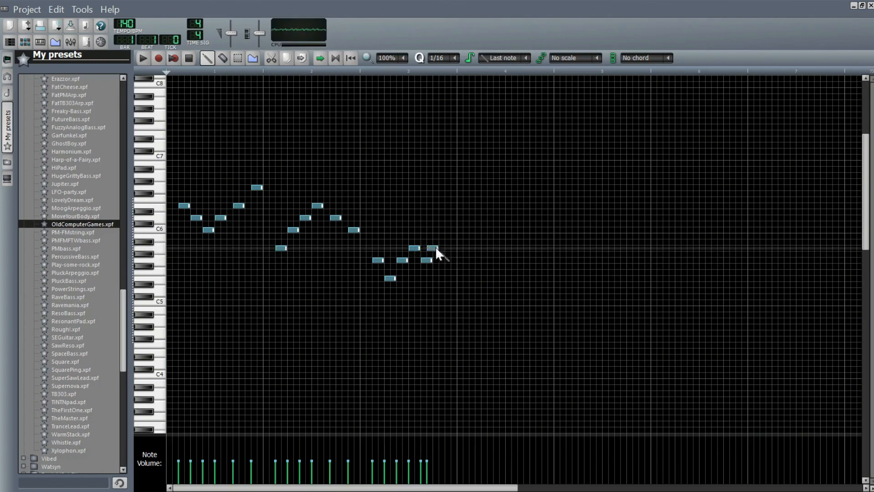
click(431, 247)
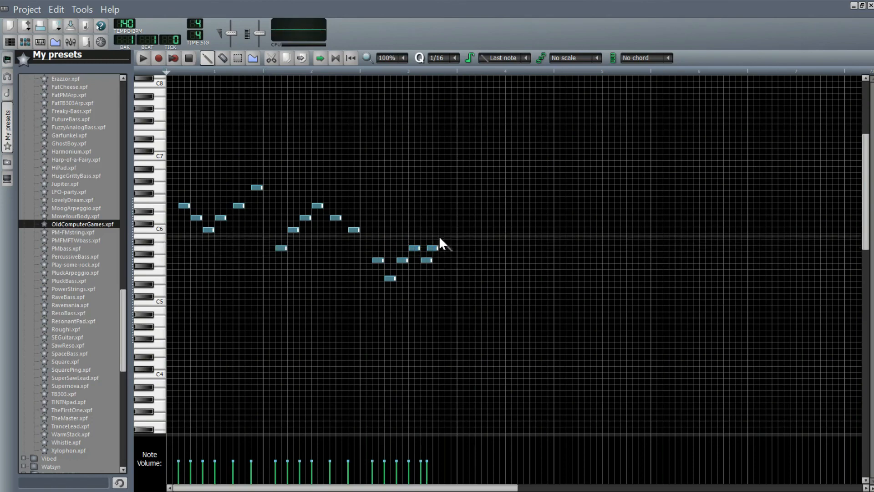
click(448, 230)
key(space)
click(428, 261)
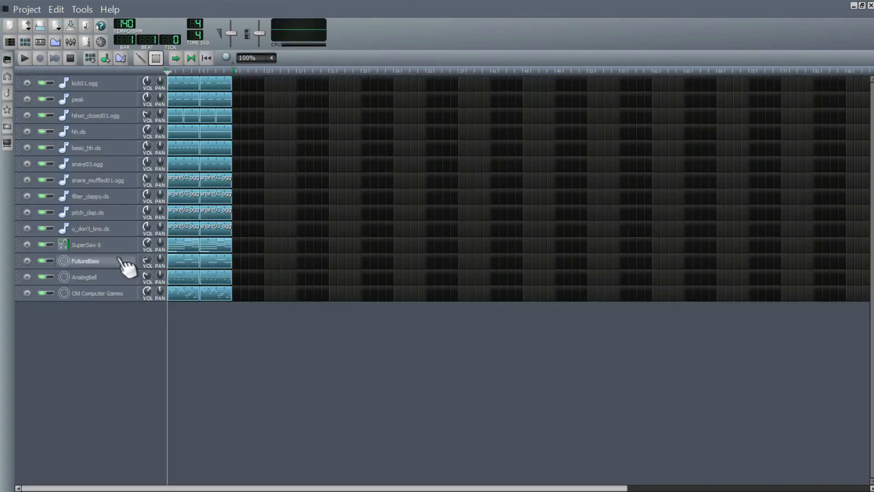
Play the full arrangement in the song editor, stop it and review the FX-Mixer channels
click(23, 59)
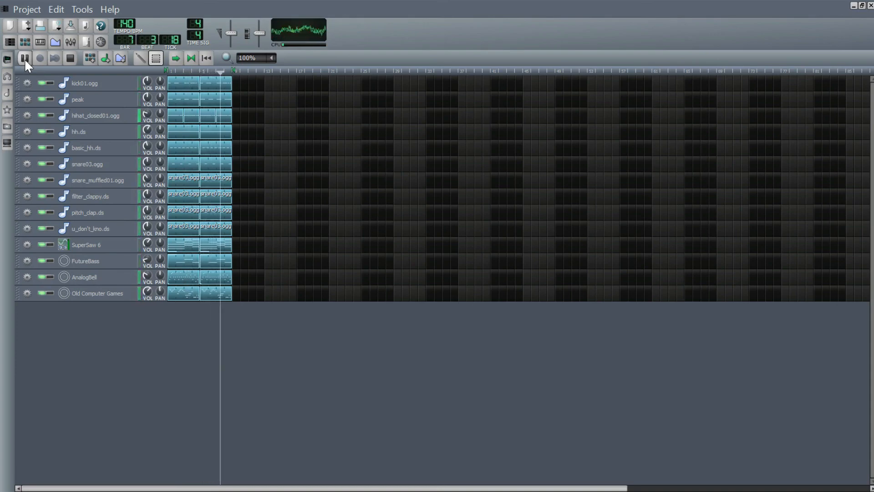
click(67, 60)
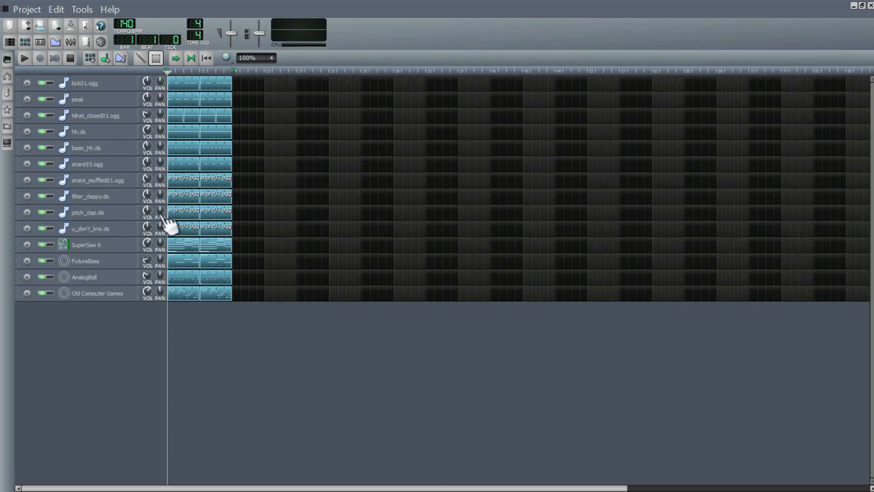
click(70, 42)
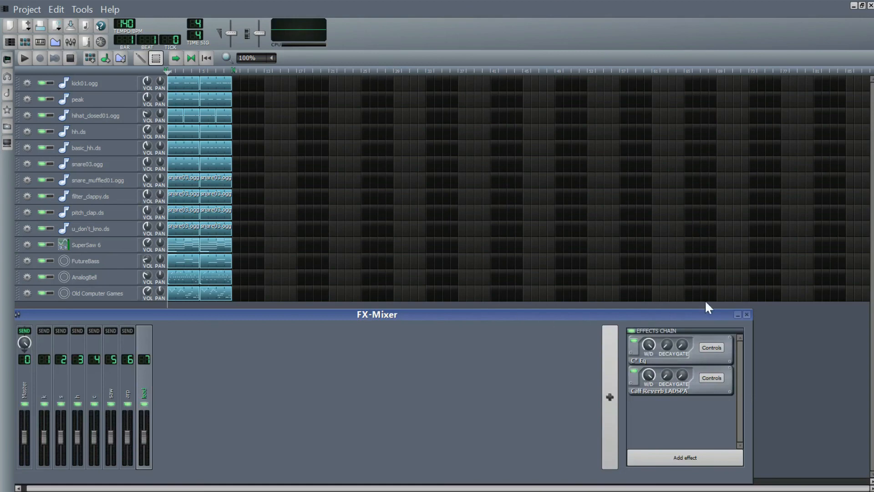
click(747, 315)
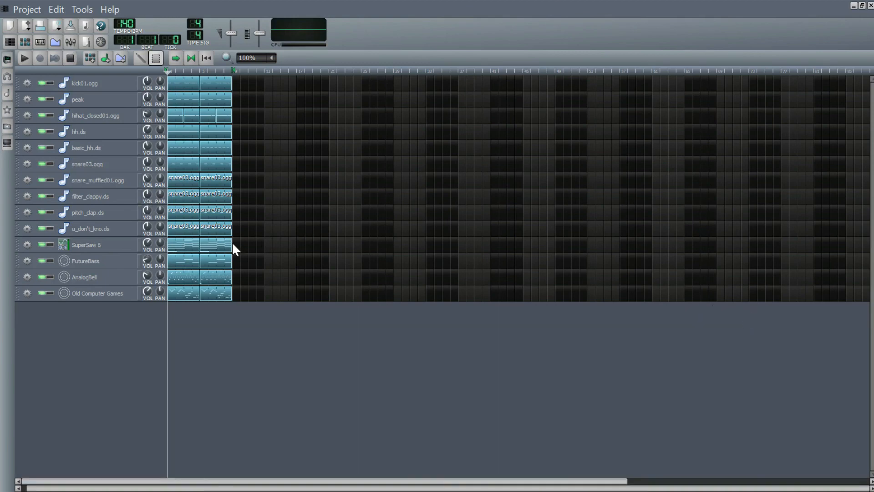